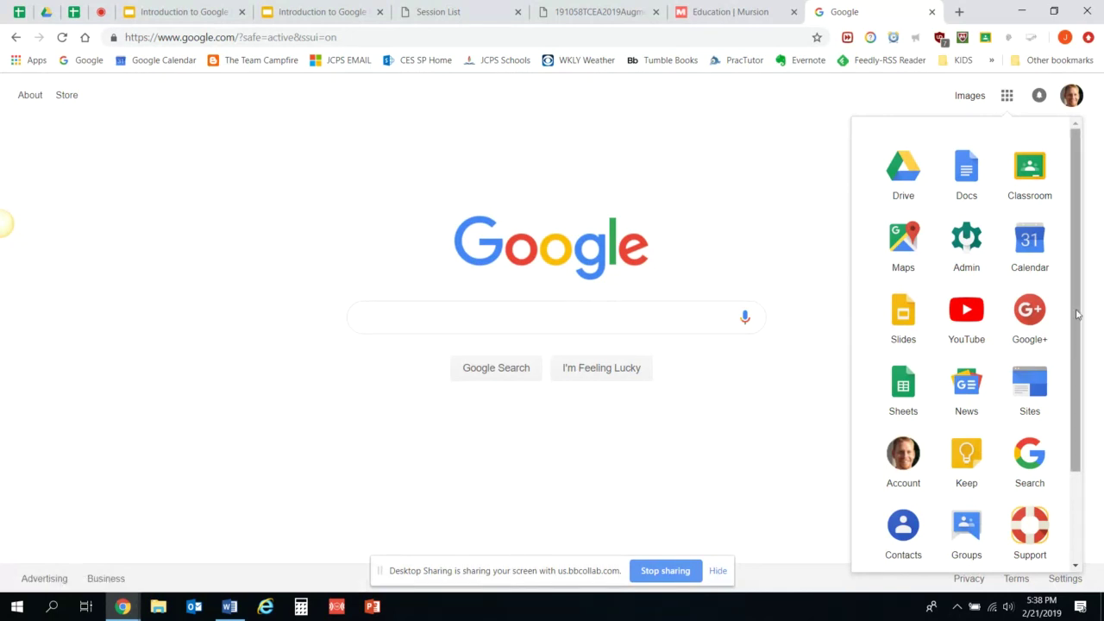
Browse the extra Google apps and the G Suite Marketplace, then close the Marketplace.
left_click_drag(1078, 315, 1078, 442)
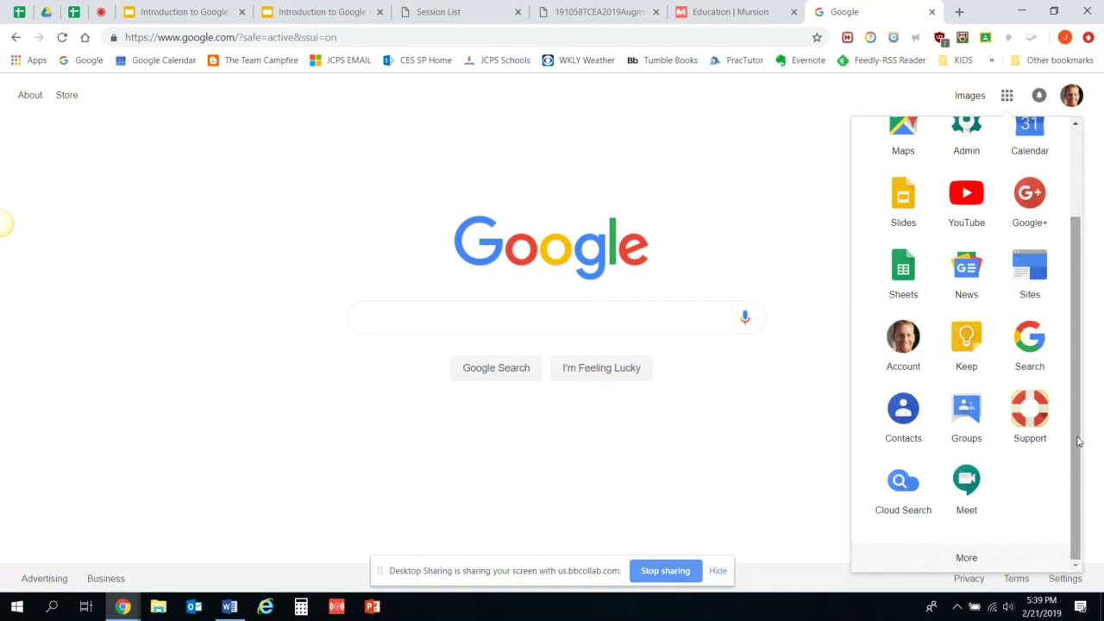
left_click(937, 557)
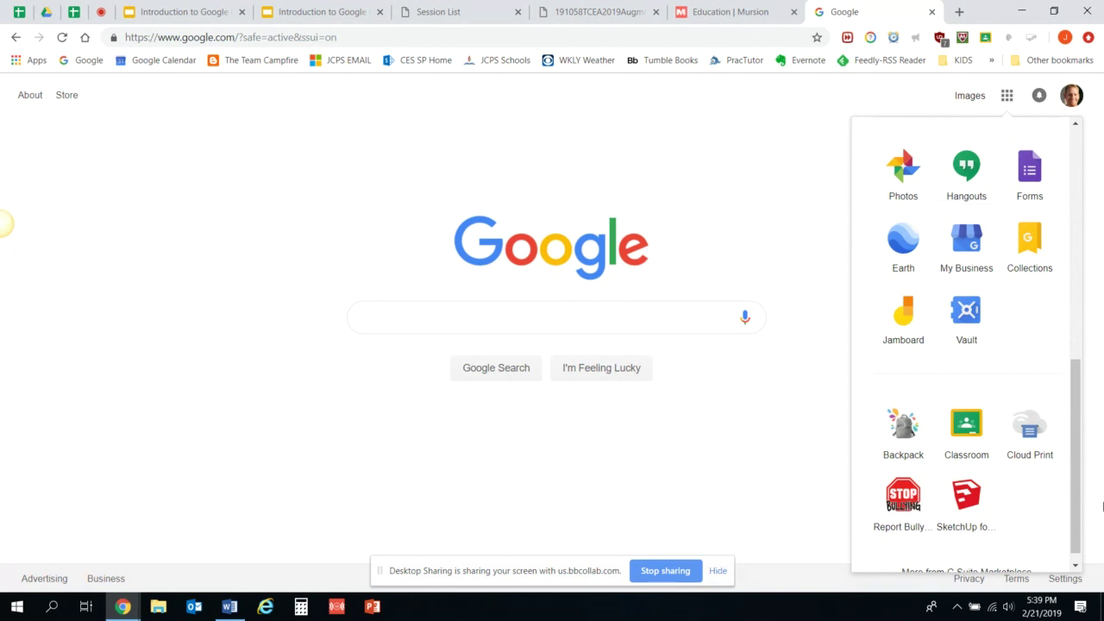
scroll(1069, 509, "down", 1)
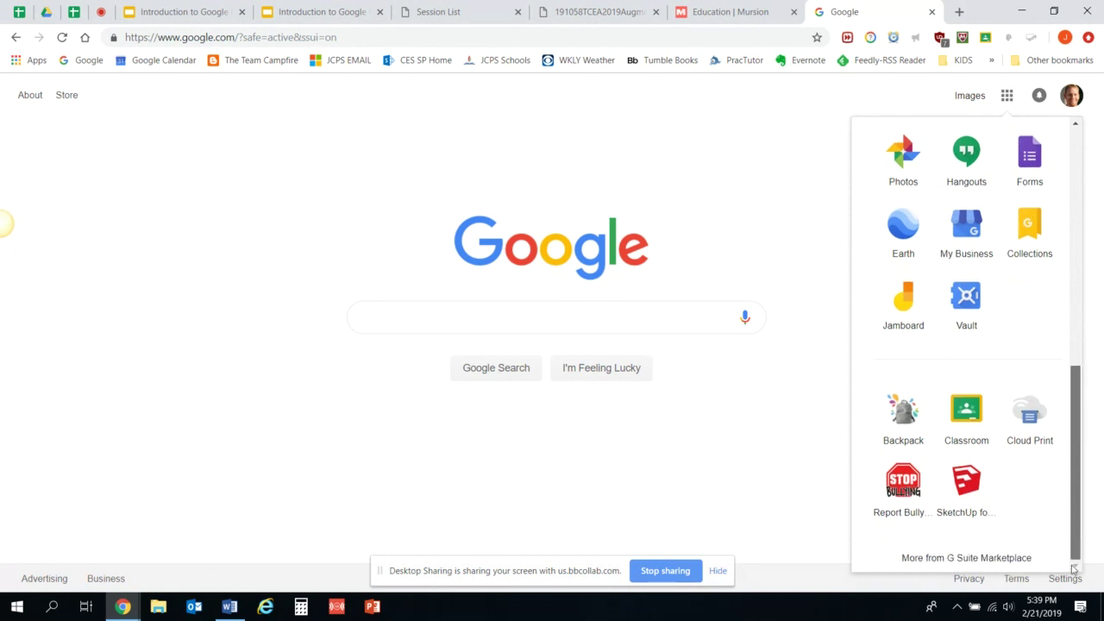
left_click(949, 558)
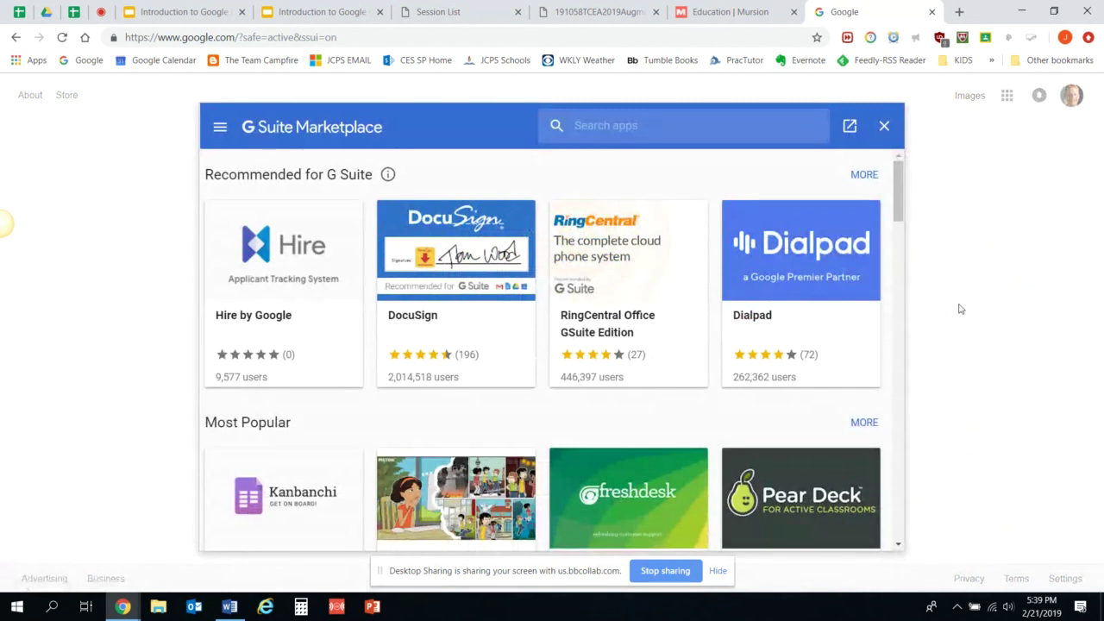
left_click_drag(901, 216, 918, 356)
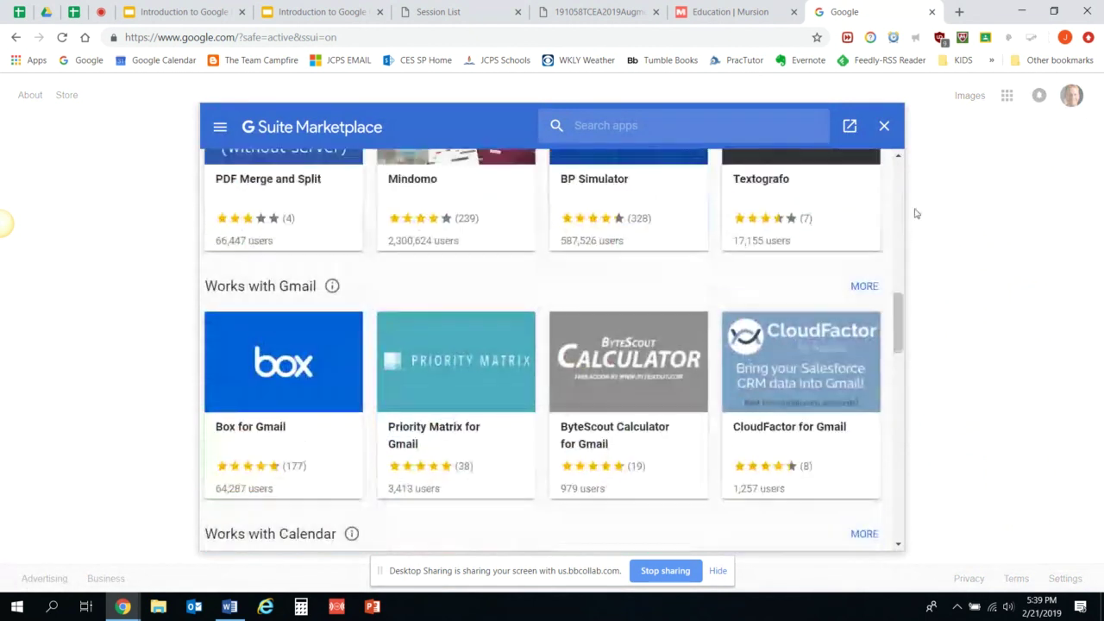
left_click(884, 126)
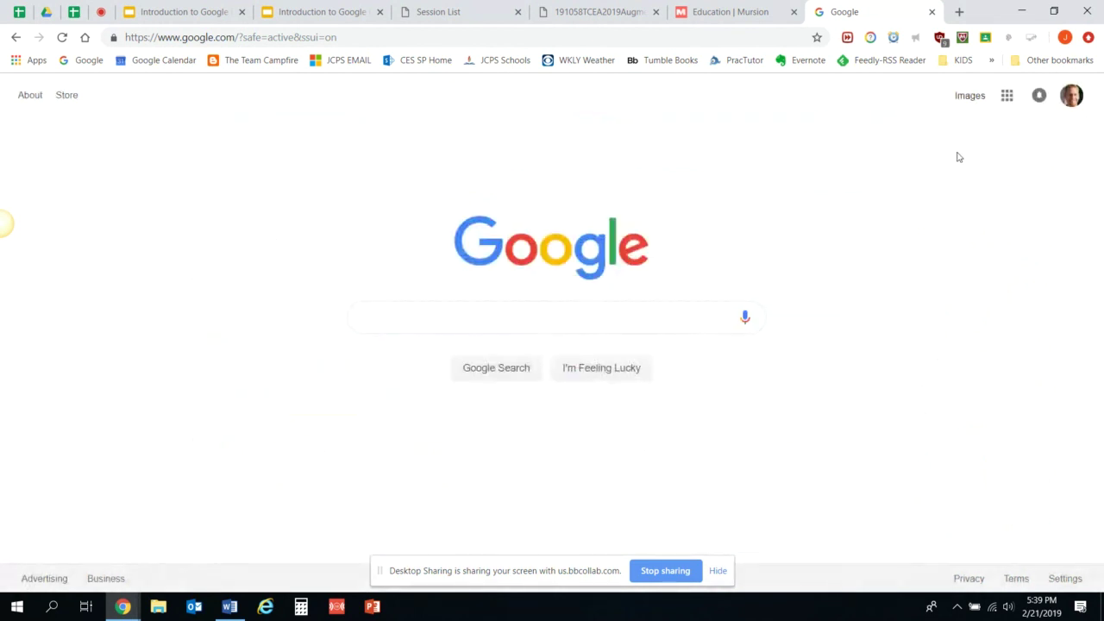
Open Google Drive from the apps grid to show My Drive.
left_click(1006, 107)
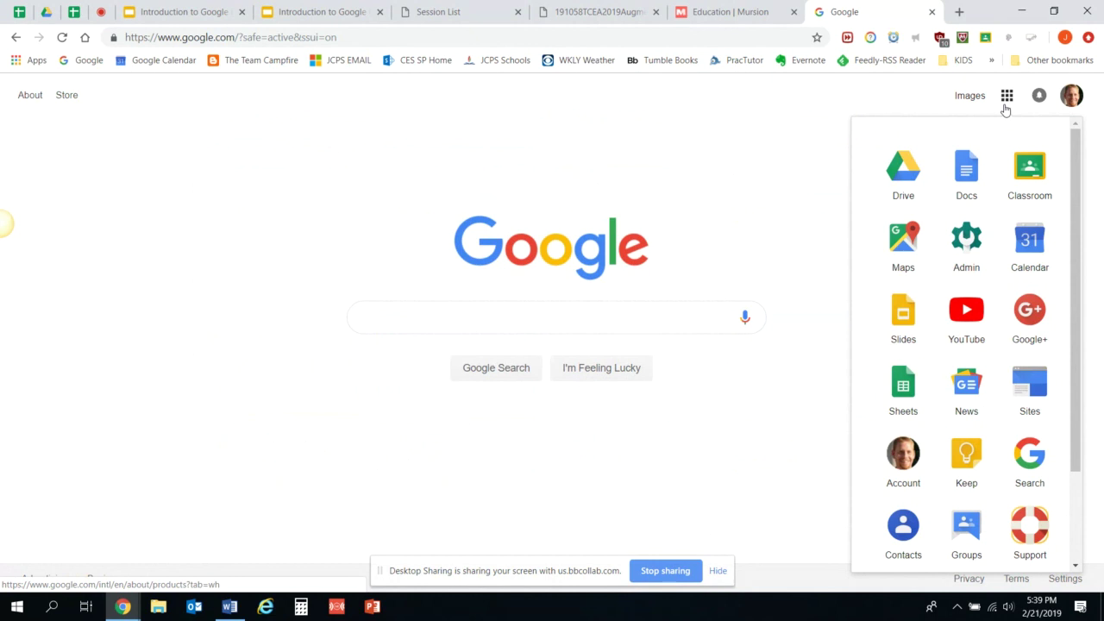
left_click(905, 175)
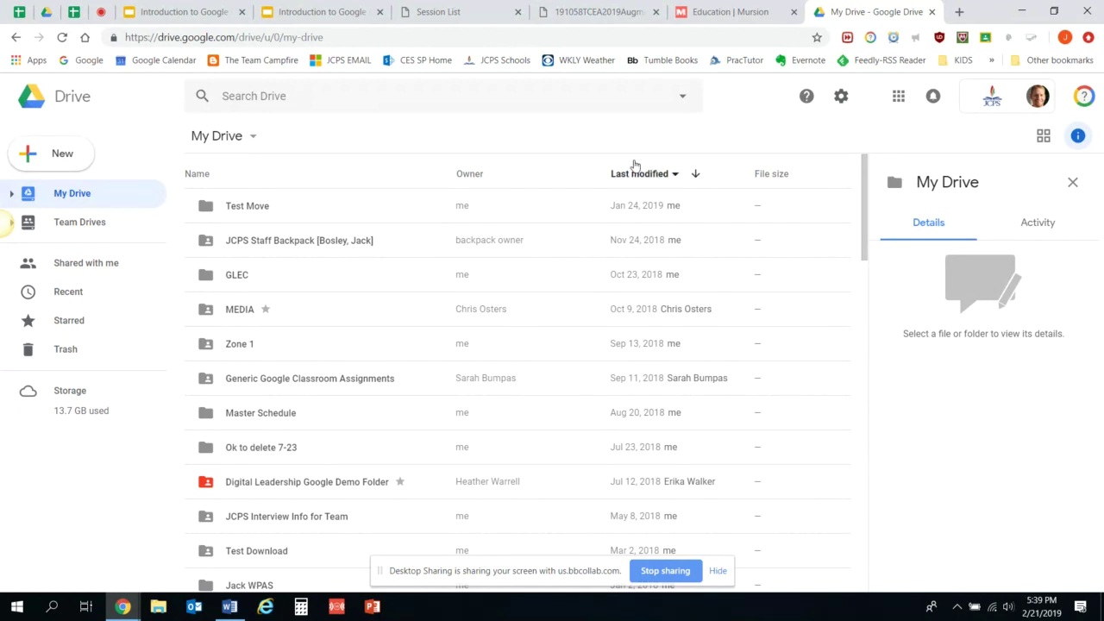
Create a blank Google Docs document from Drive's New menu.
left_click(63, 155)
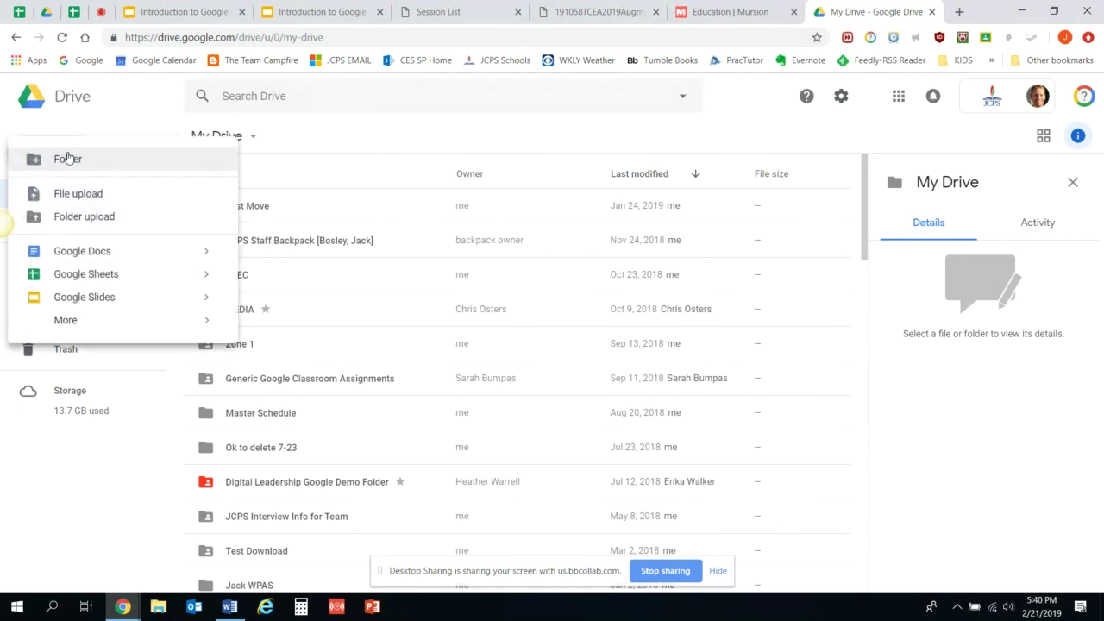
left_click(82, 251)
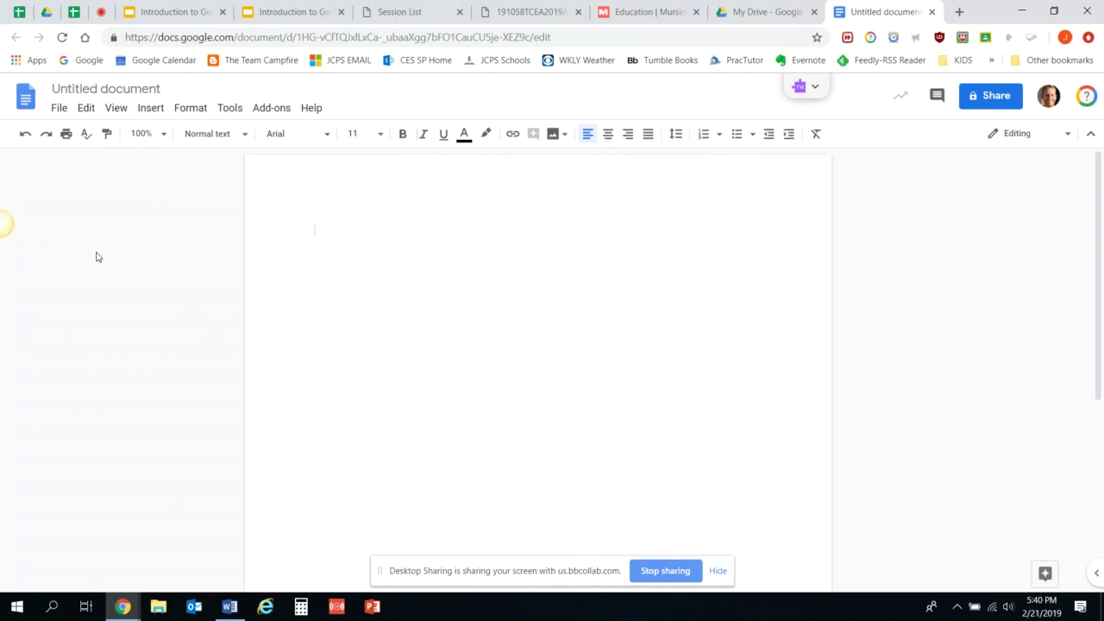
Type the placeholder text ';flk;dfk'dkf'sdfk'sdkf'sdfk' into the document body.
type(";flk;dfk'dkf'sdfk")
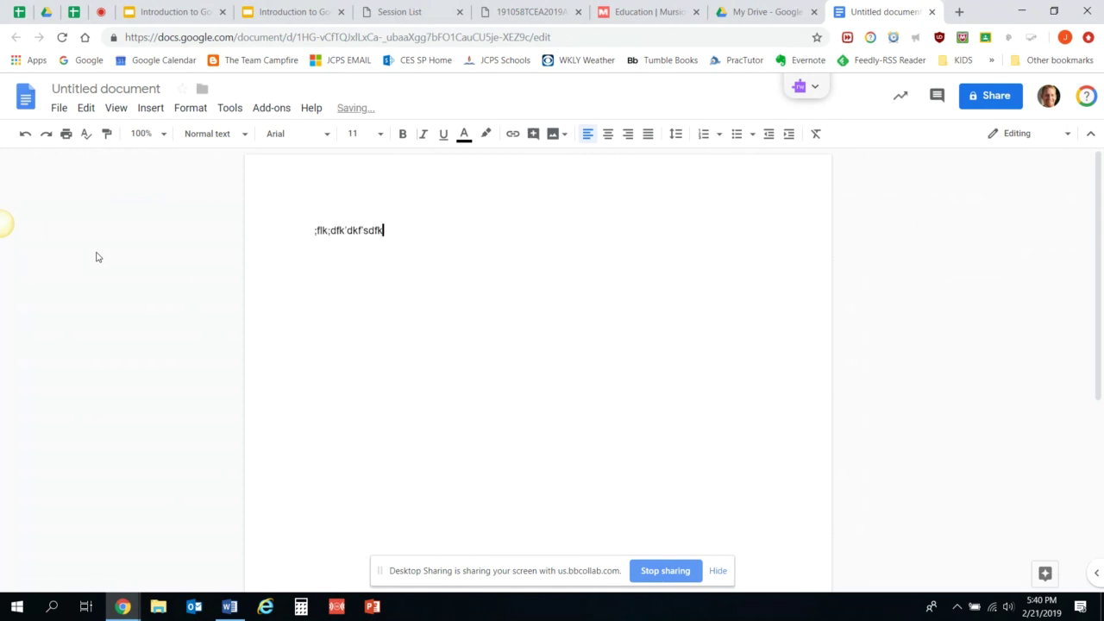
type("'sdkf'sdfk")
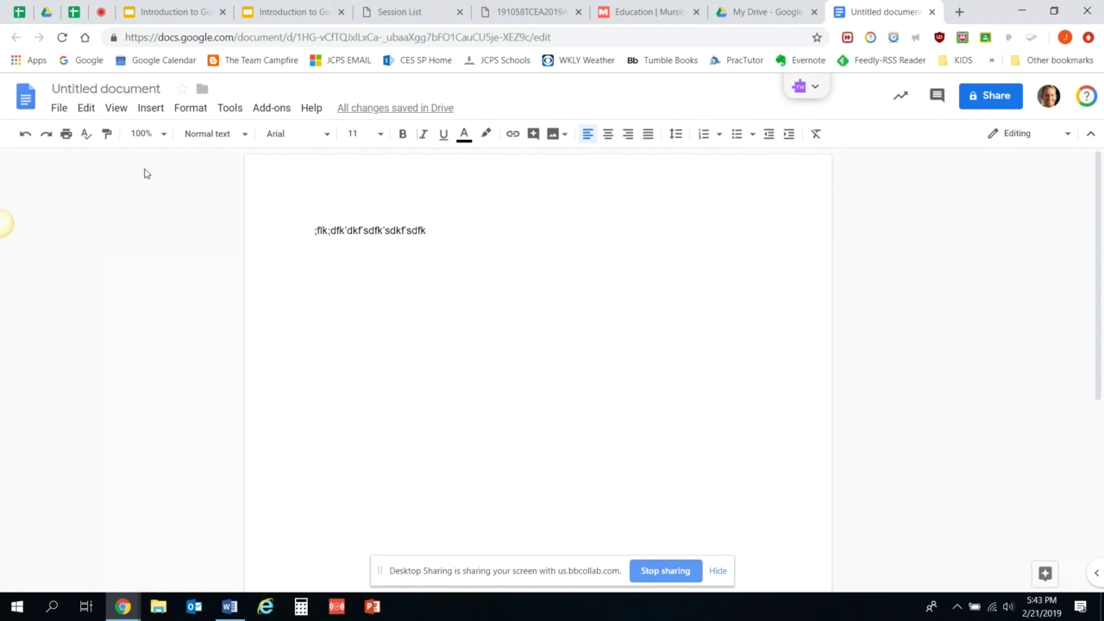
Retitle the document 'Jack Test' and select the gibberish line in the body.
left_click(128, 90)
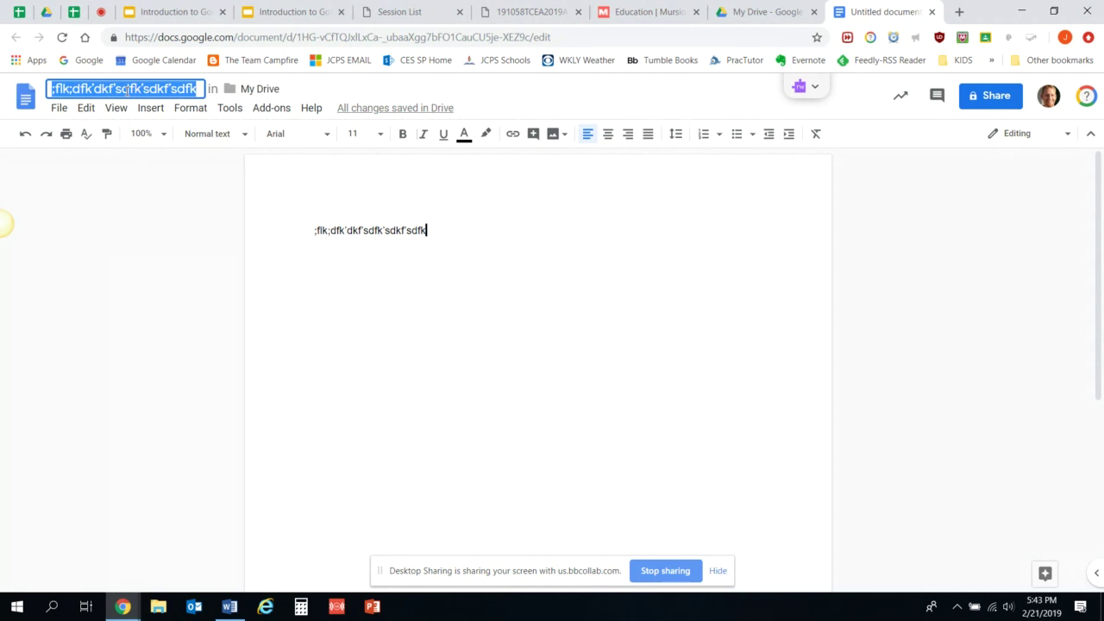
key("BackSpace")
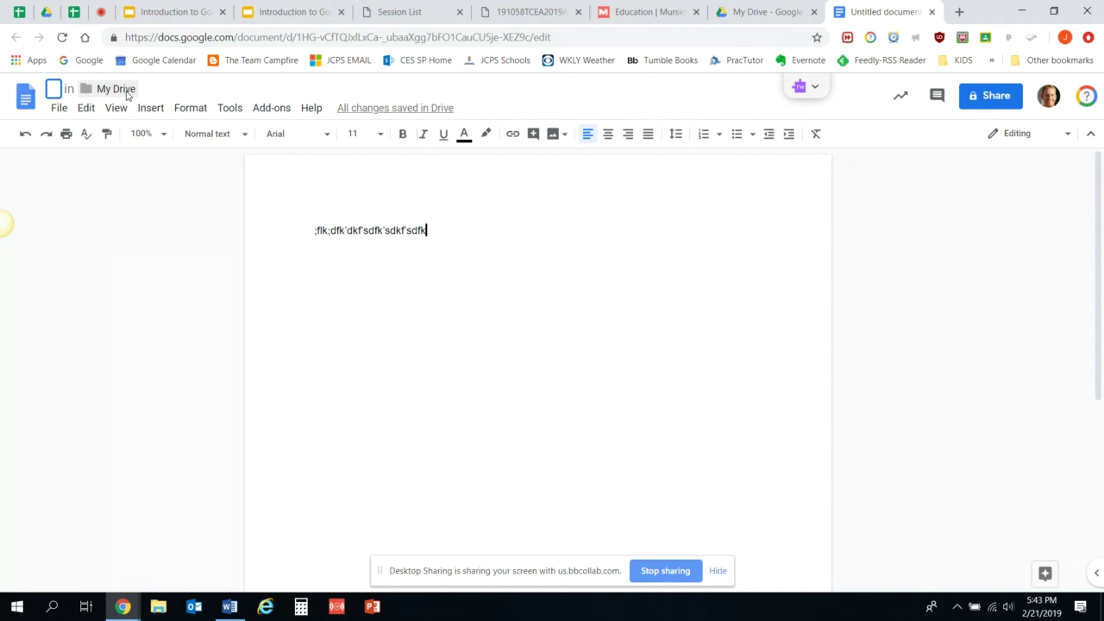
type("J")
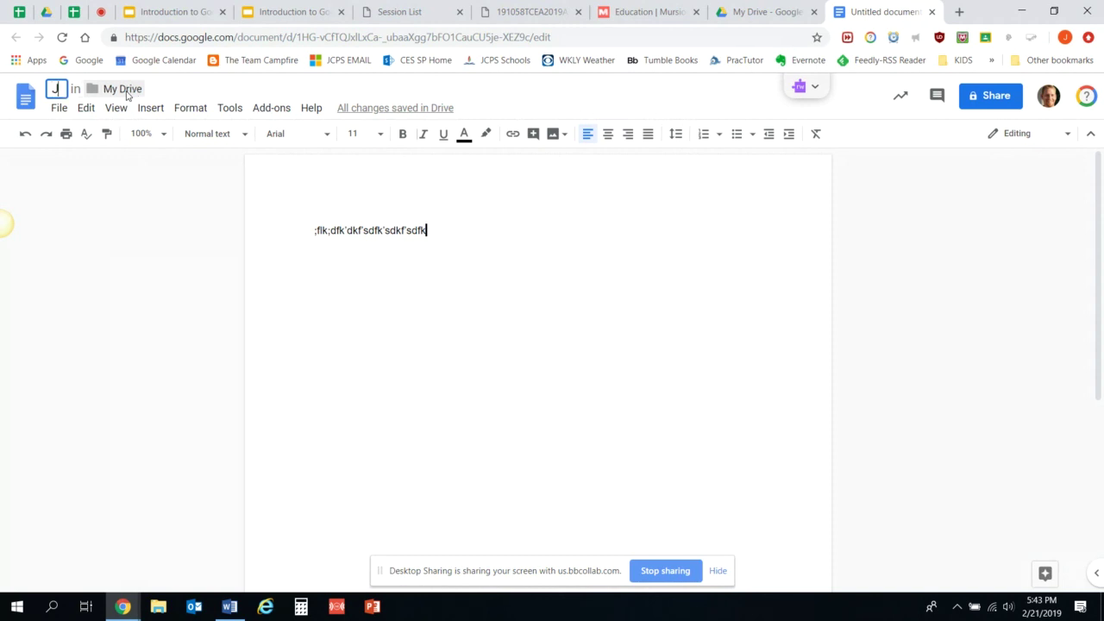
type("ack Test")
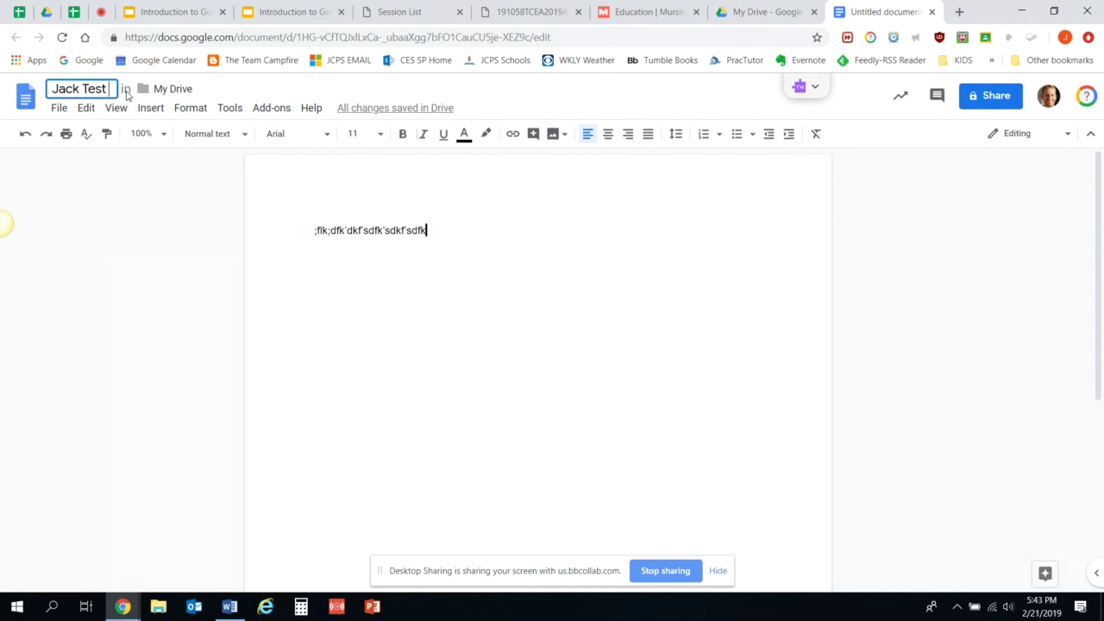
type(" ,;")
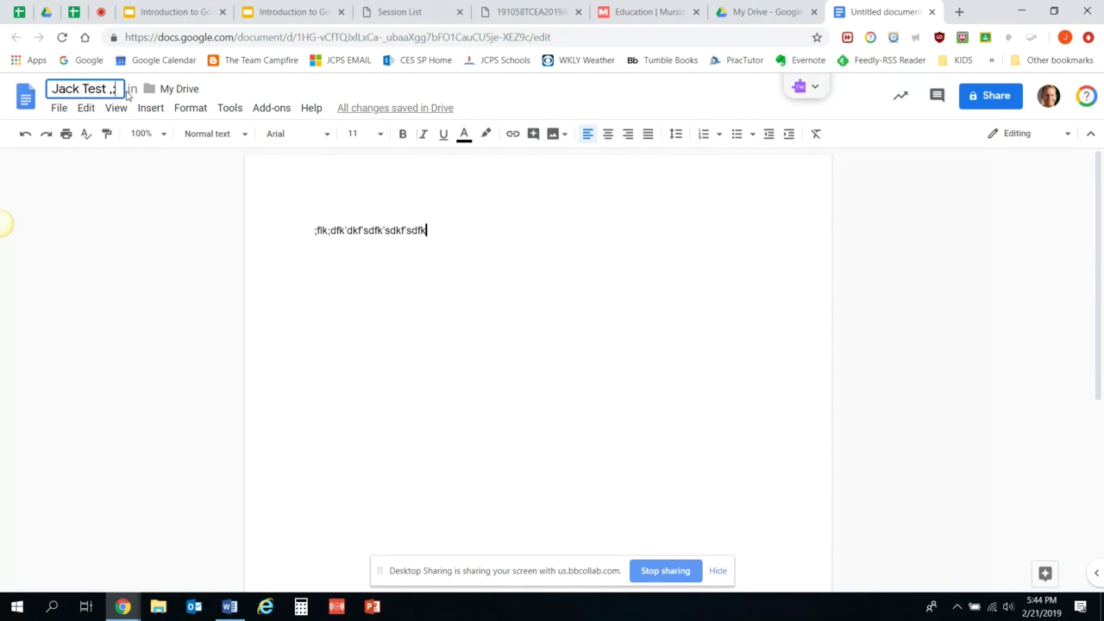
key("BackSpace")
key("BackSpace")
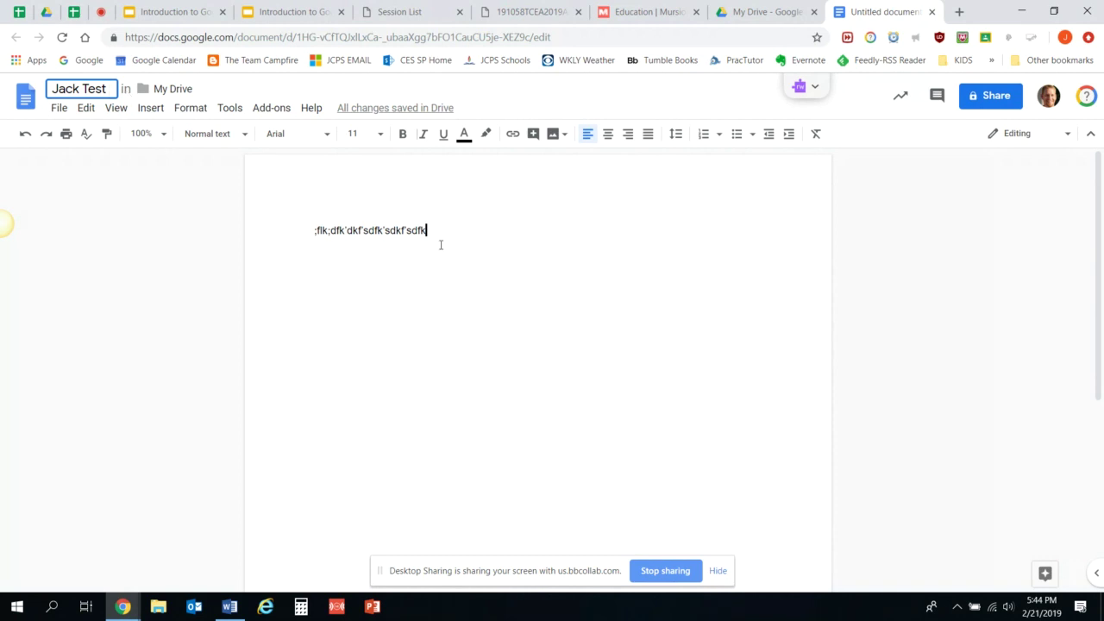
left_click_drag(449, 232, 297, 241)
Delete the selected gibberish line, leaving the Jack Test page empty.
key("BackSpace")
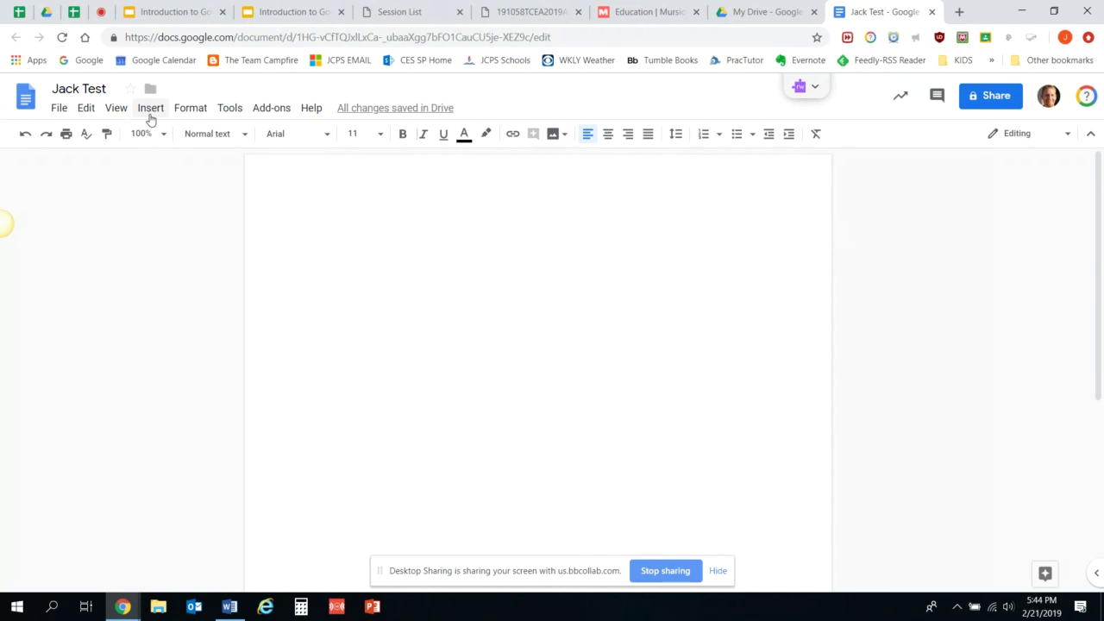
left_click(231, 110)
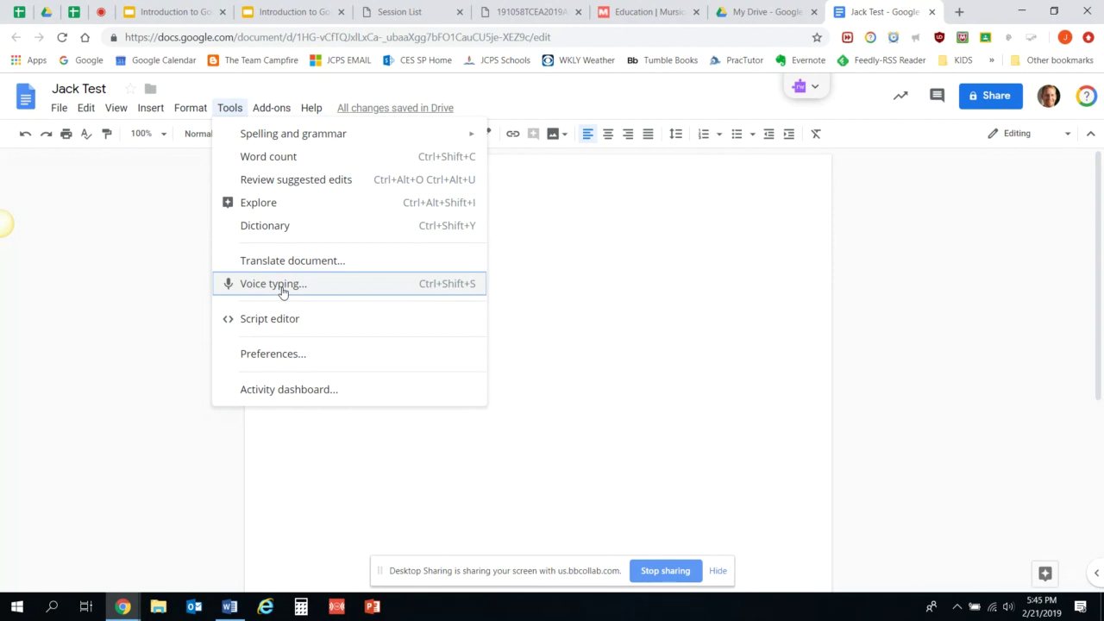
Turn on voice typing and dictate sentences beginning 'Google will literally type anything'.
left_click(274, 284)
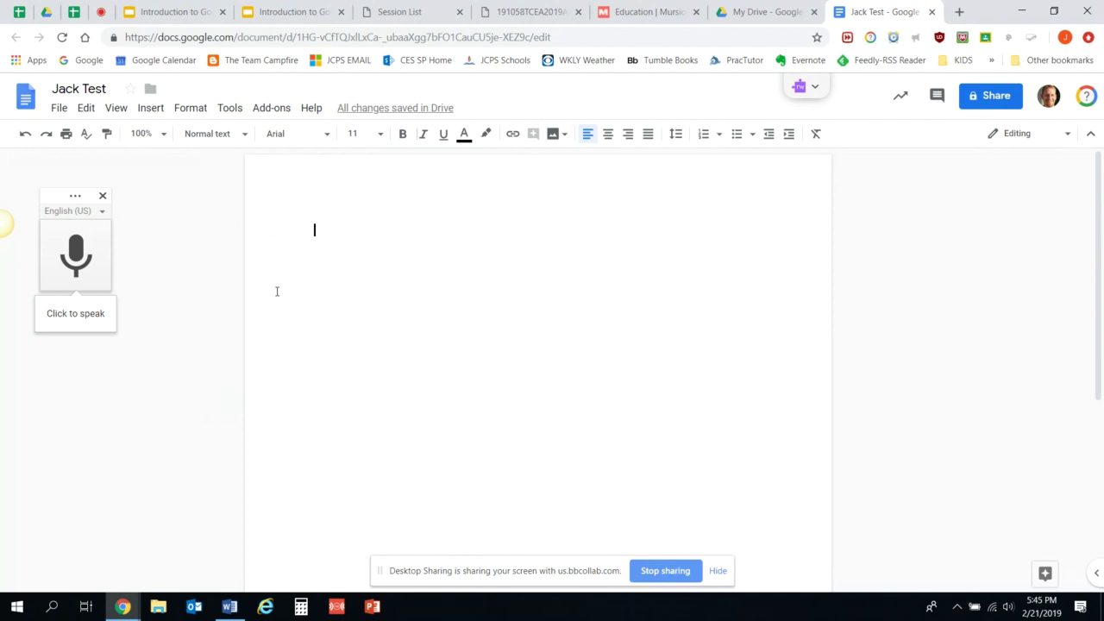
left_click(74, 256)
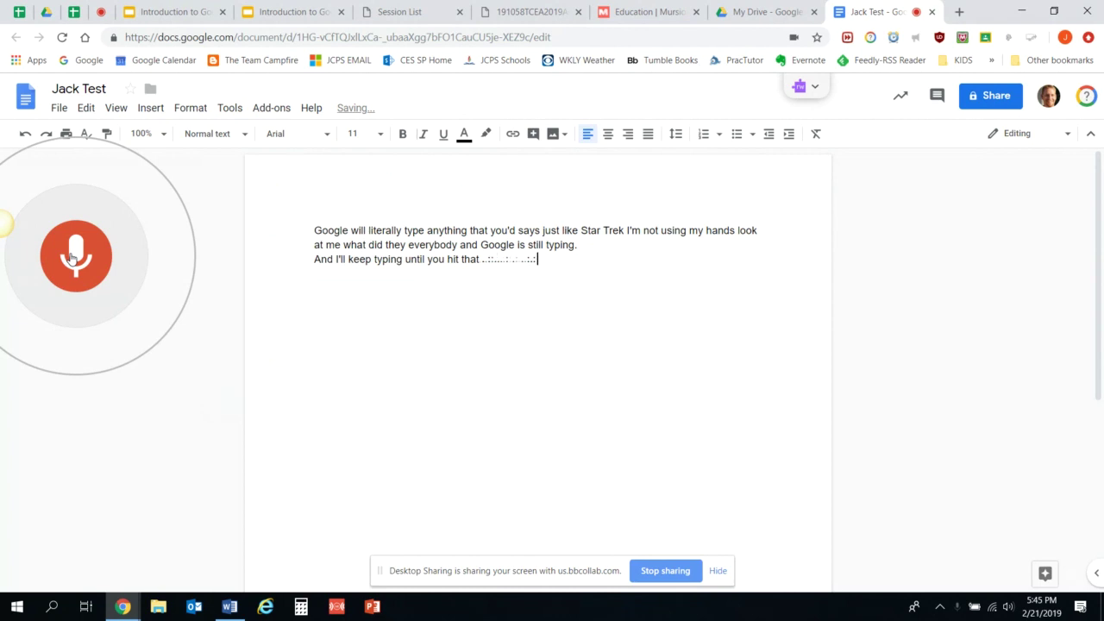
Stop dictation after the line 'And I'll keep typing until you hit that microphone'.
left_click(74, 257)
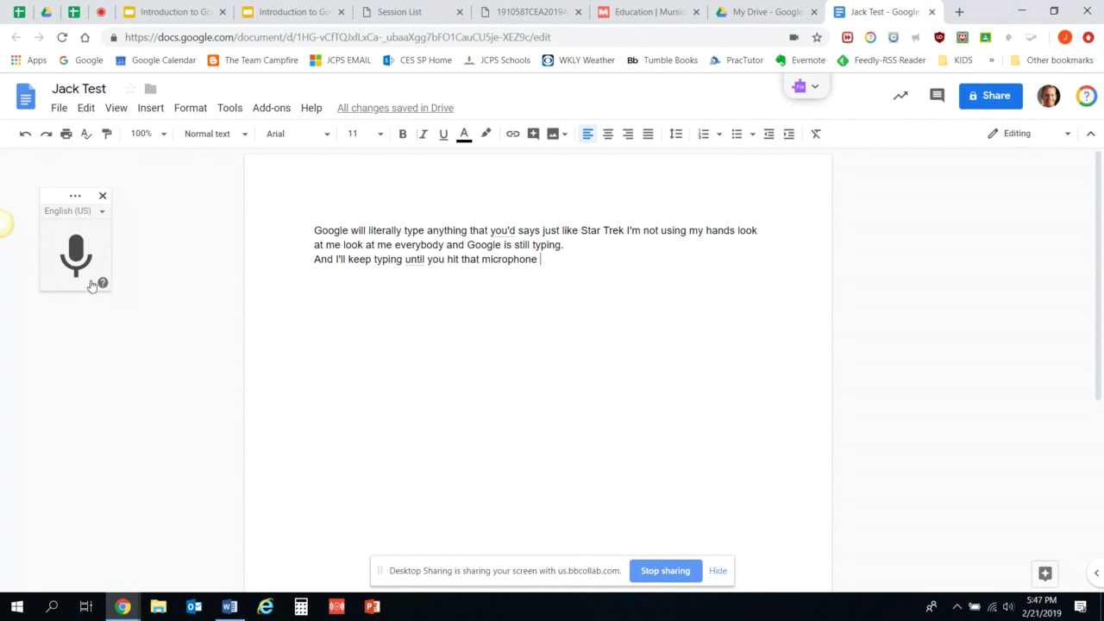
left_click(102, 214)
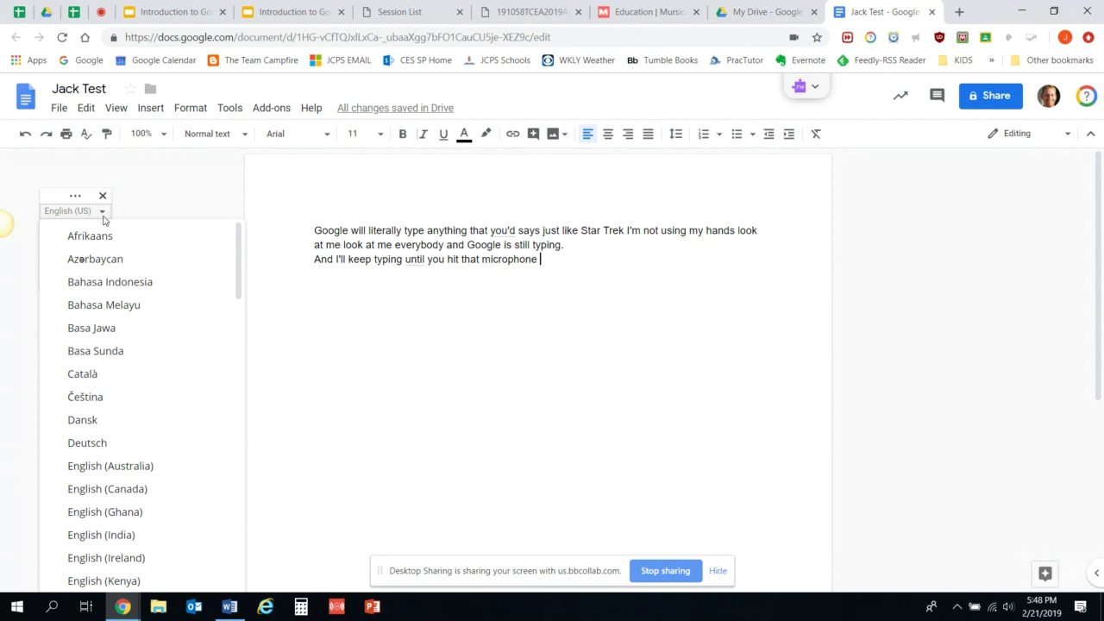
left_click(169, 206)
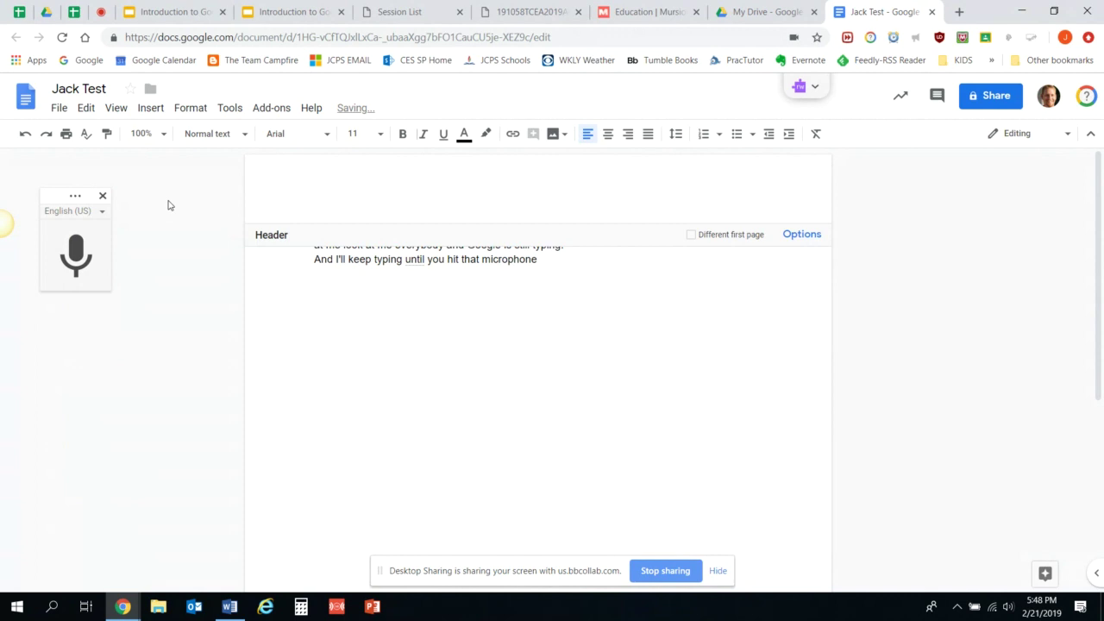
right_click(361, 372)
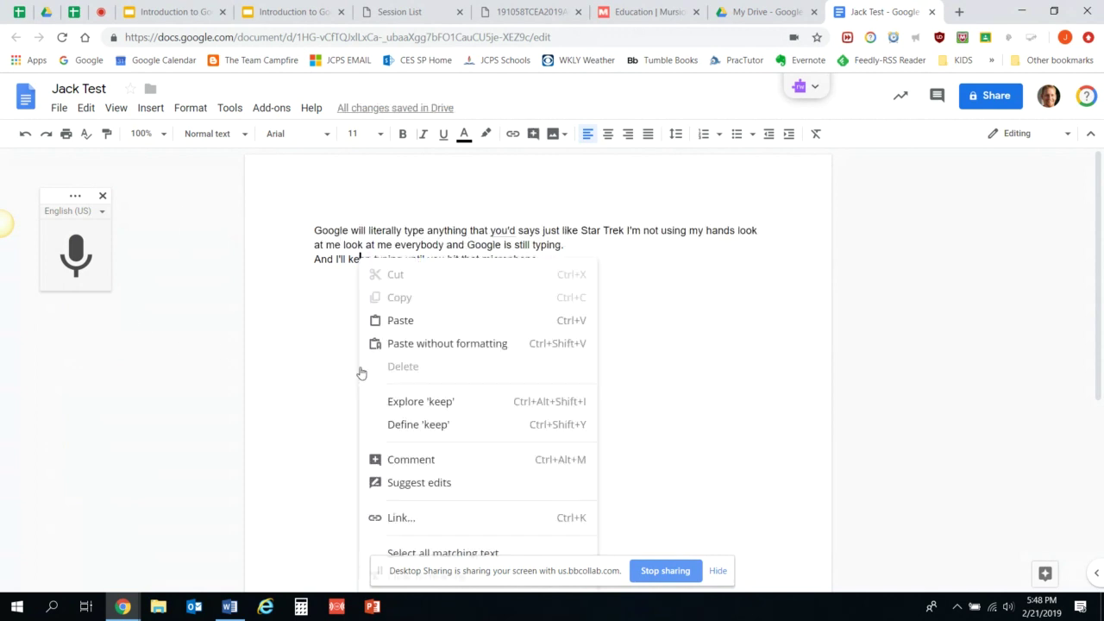
left_click(326, 349)
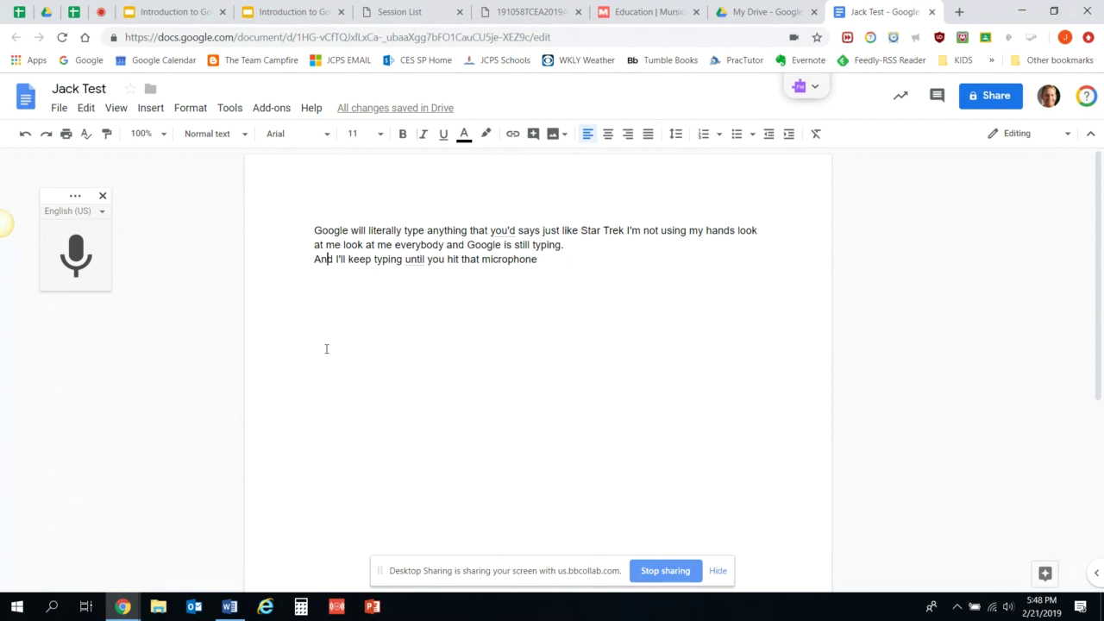
Open Translate document from Tools, proposing the title 'Translated copy of Jack Test'.
left_click(231, 110)
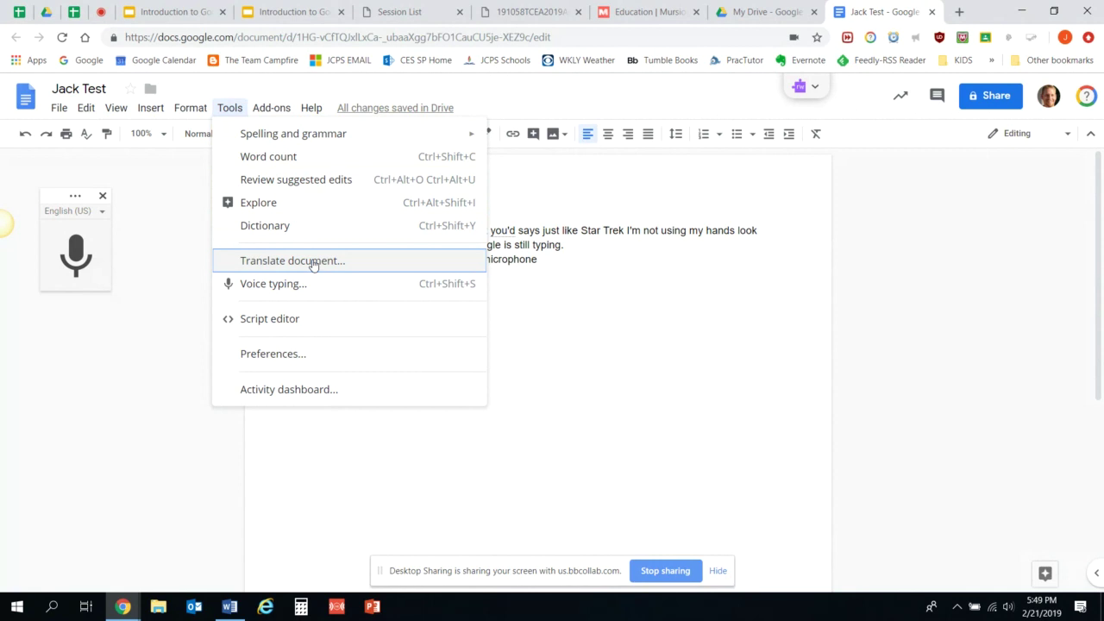
left_click(314, 264)
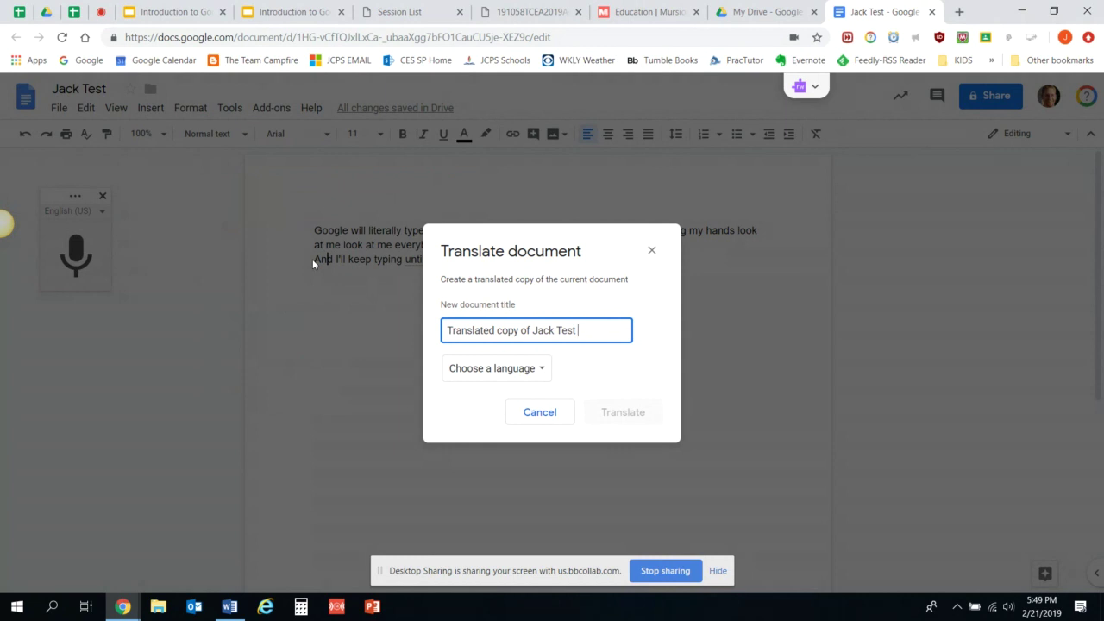
Choose Arabic as the language and create the translated copy of Jack Test.
left_click(488, 369)
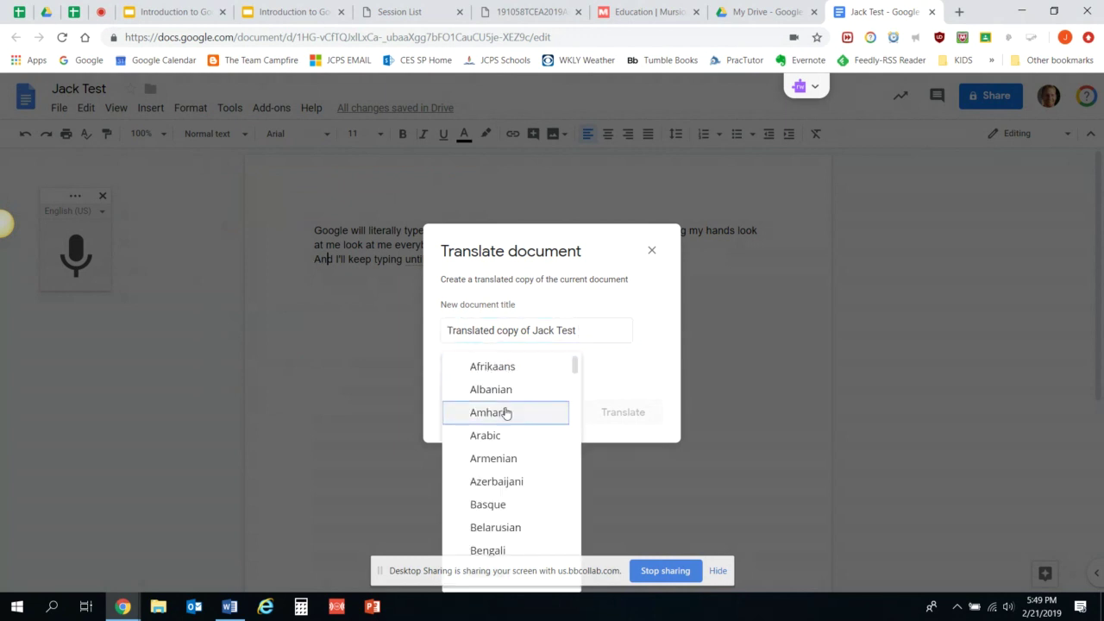
left_click(508, 435)
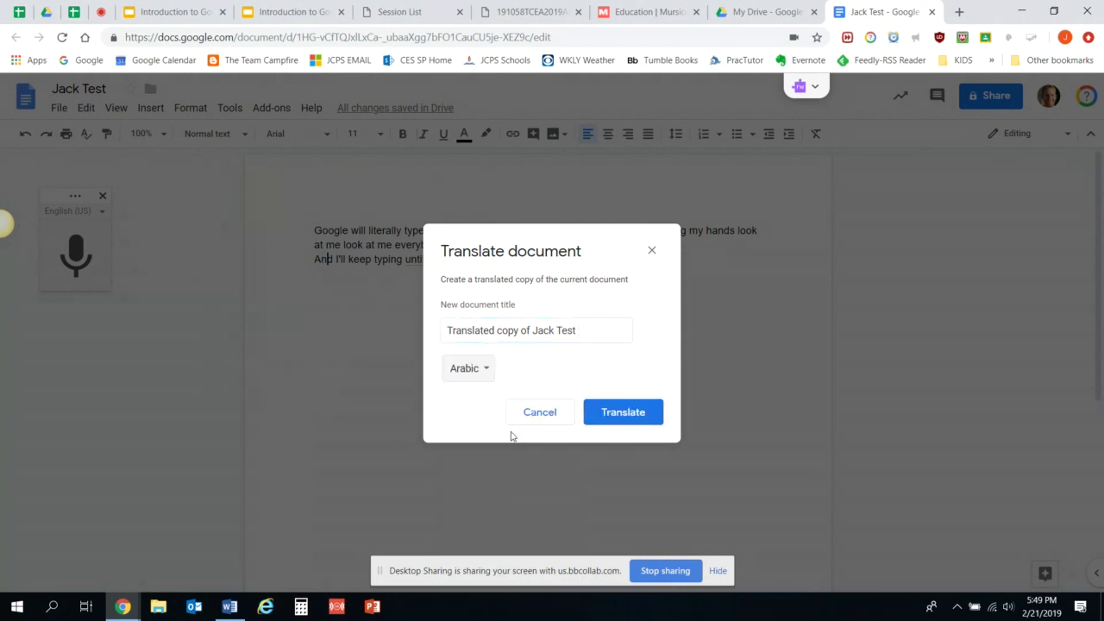
left_click(631, 419)
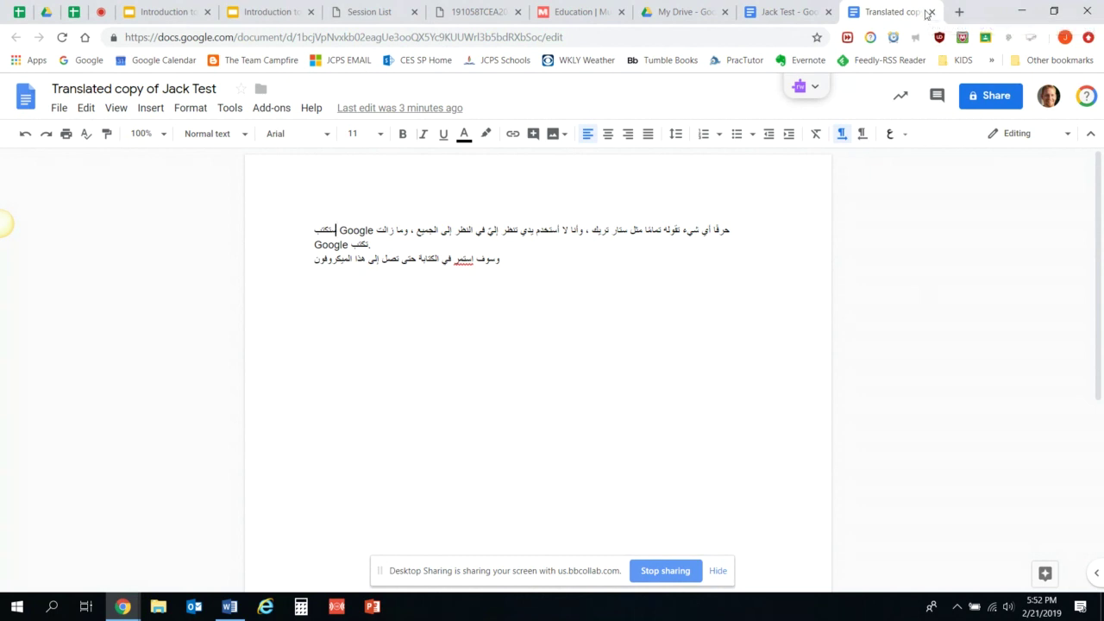
Close the 'Translated copy of Jack Test' tab and the 'Jack Test' tab, returning to My Drive.
left_click(931, 12)
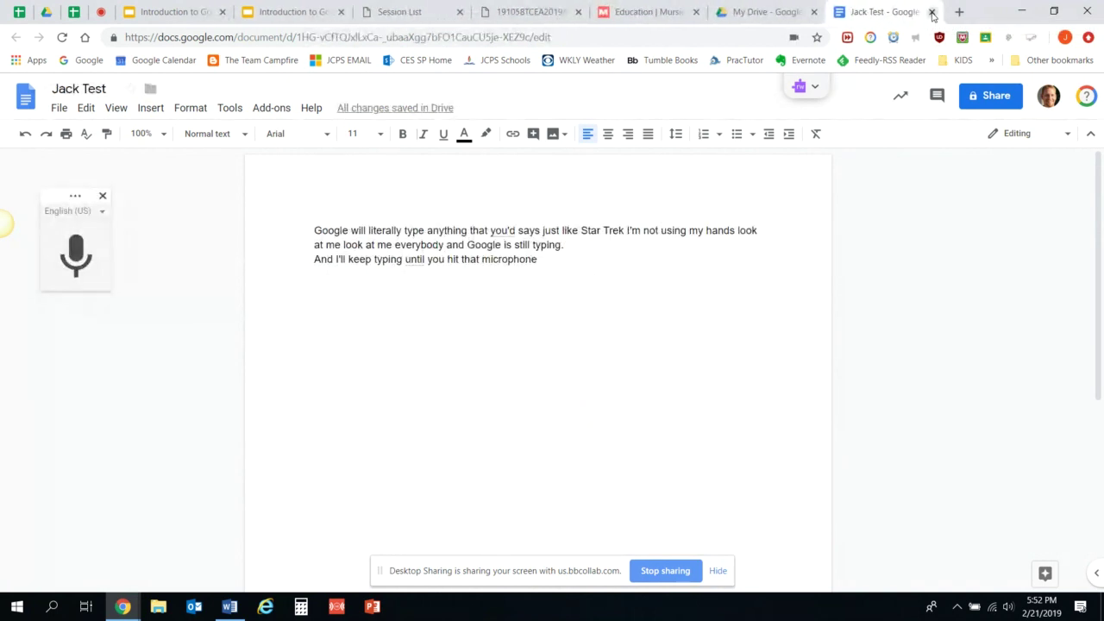
left_click(932, 12)
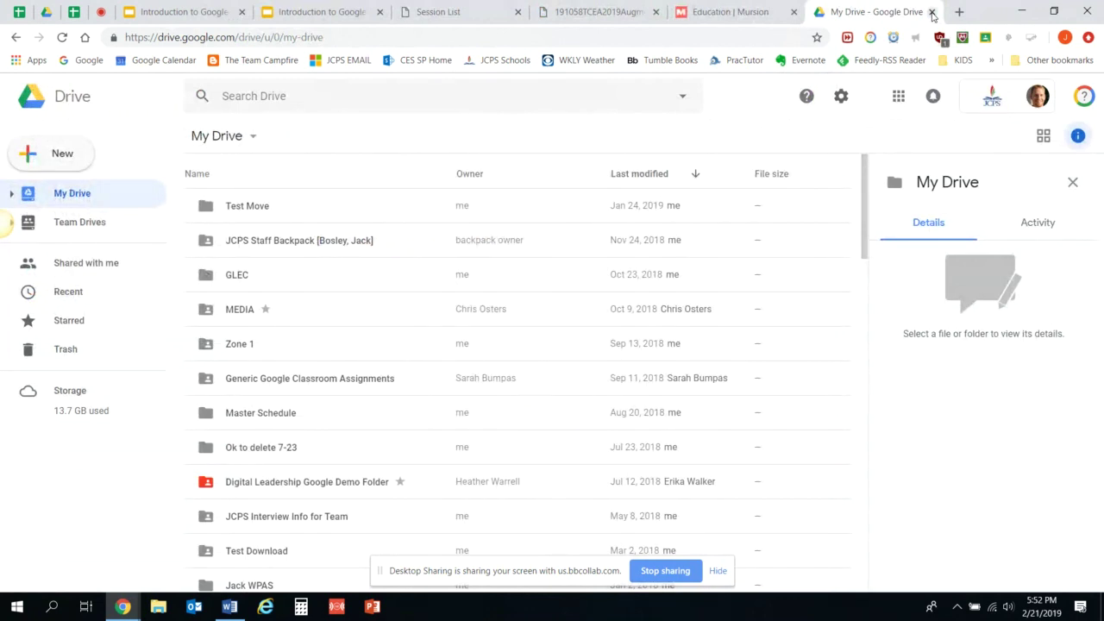
Search Drive for 'coachi' and open the Coaching Transition Center Teacher document.
left_click(381, 90)
type("coachi")
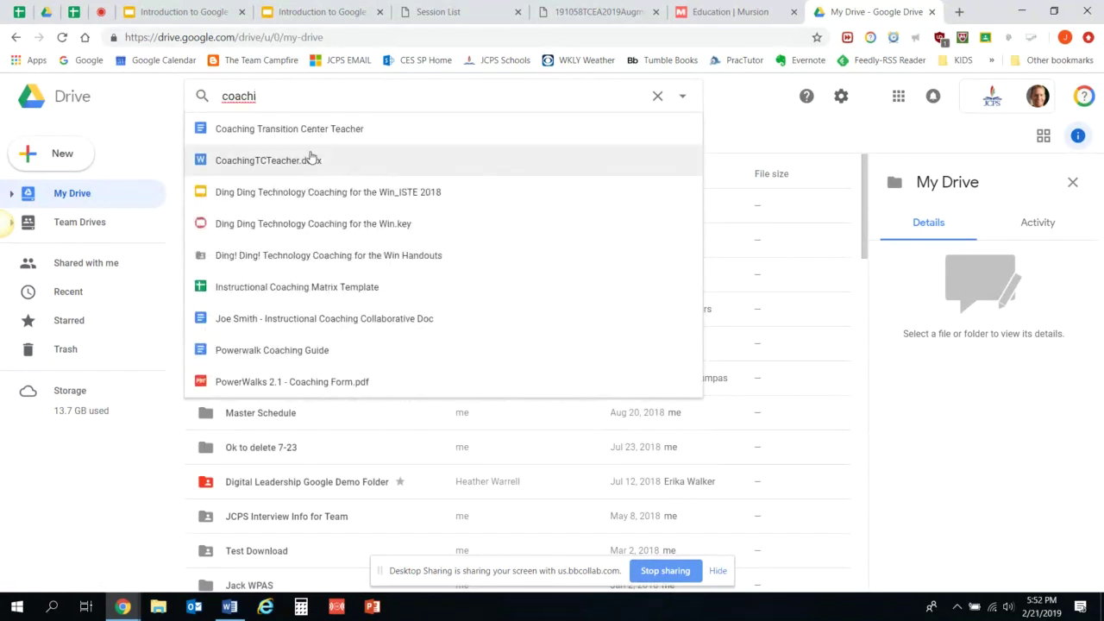
left_click(311, 130)
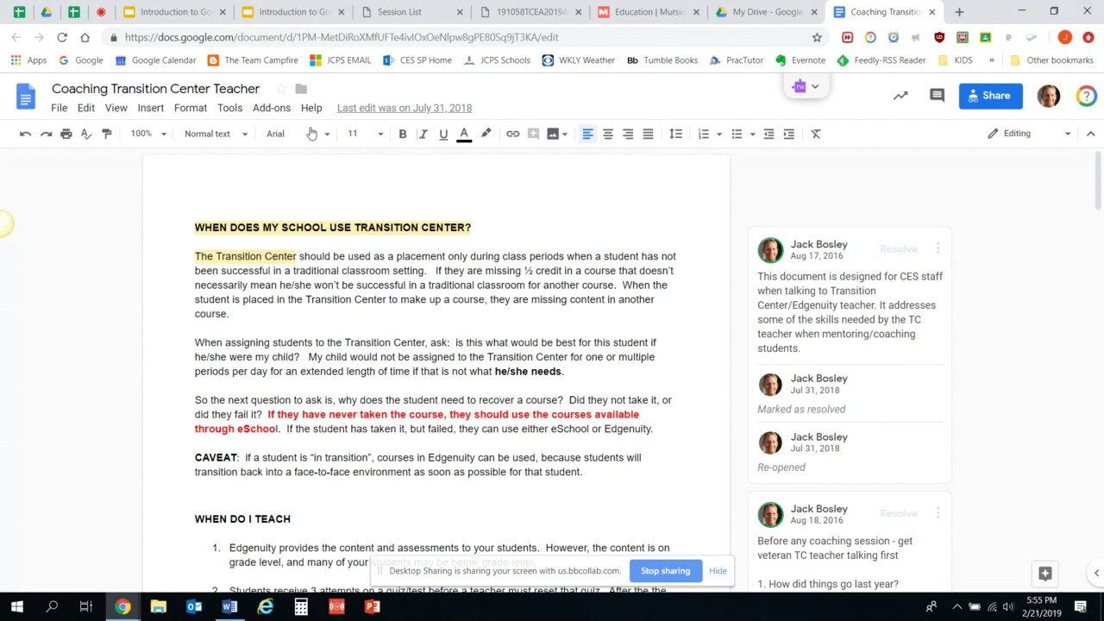
Show the full version history of Coaching Transition Center Teacher from the File menu.
left_click(59, 108)
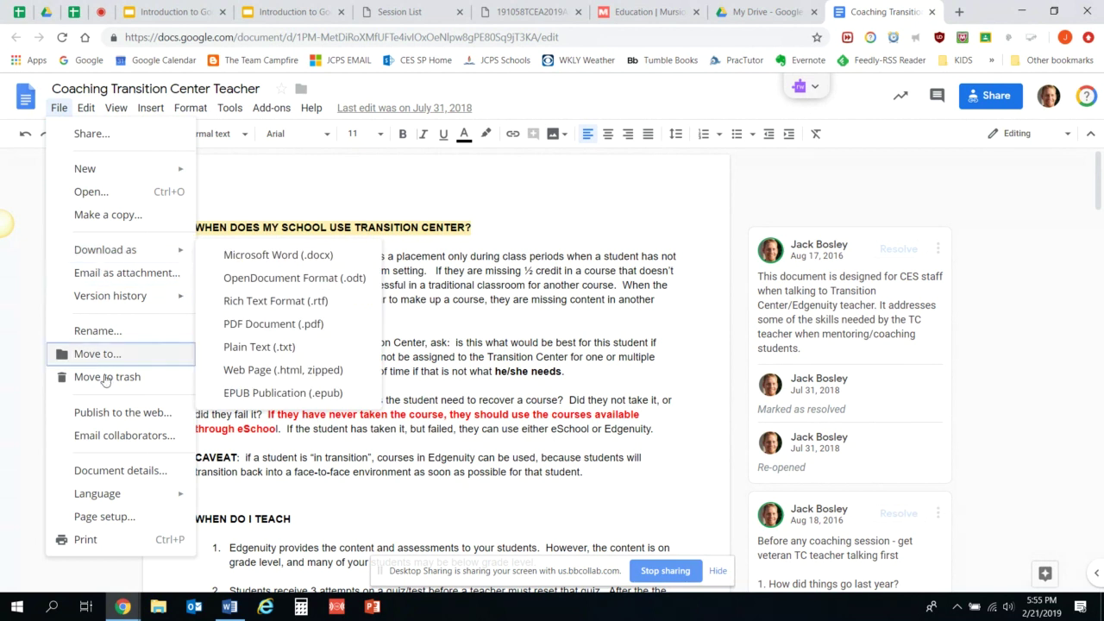
mouse_move(146, 299)
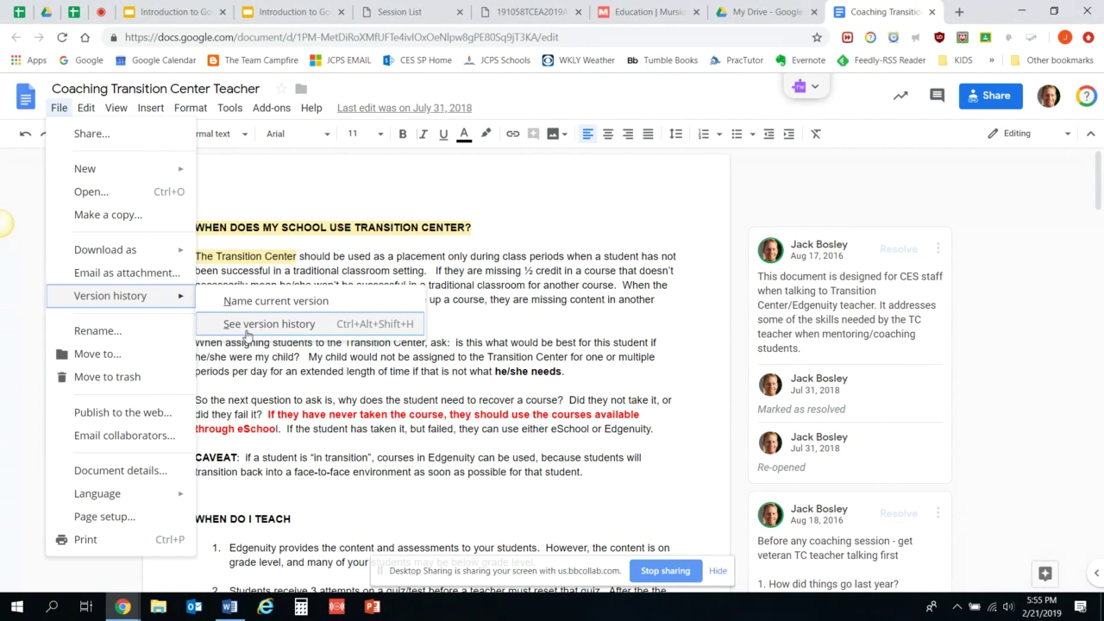
left_click(248, 333)
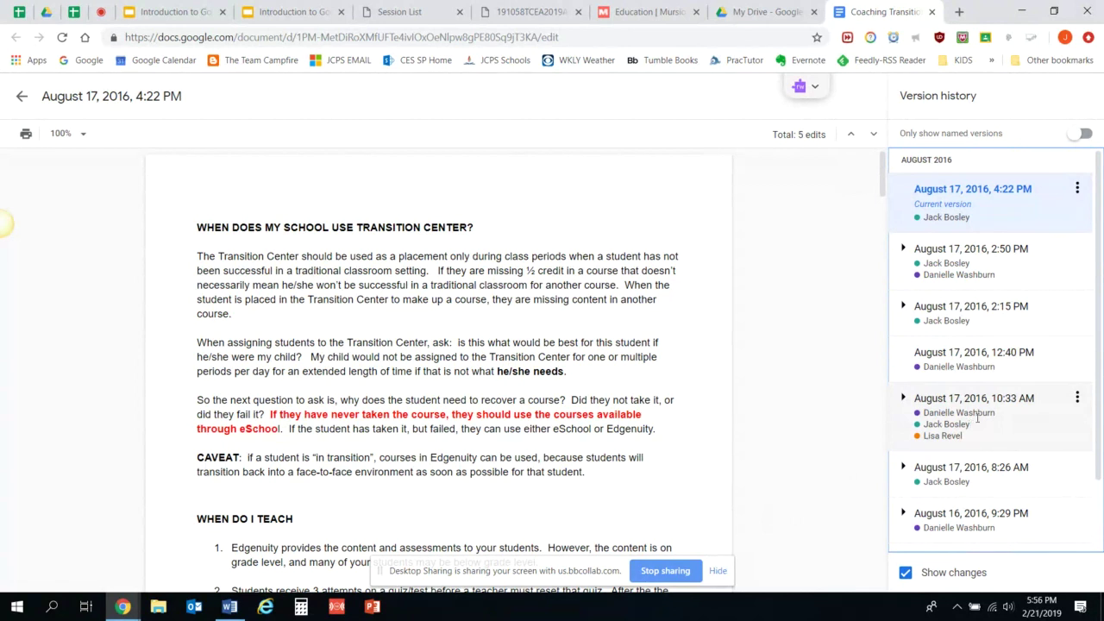
Select the August 17, 2016, 10:33 AM version and scroll through its marked edits.
left_click(977, 418)
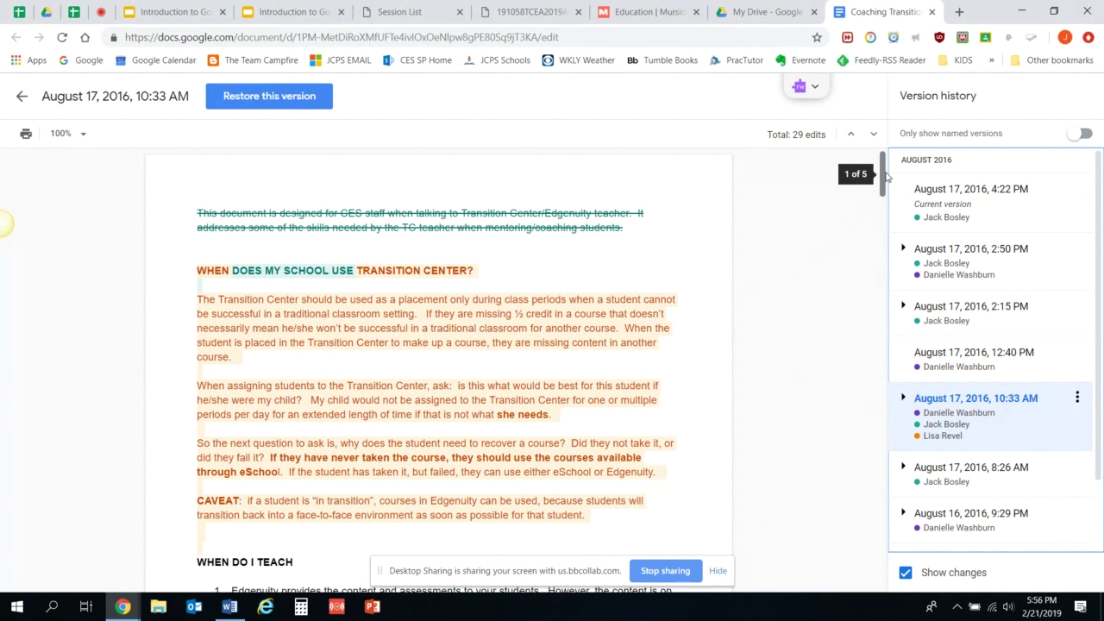
left_click_drag(887, 175, 886, 181)
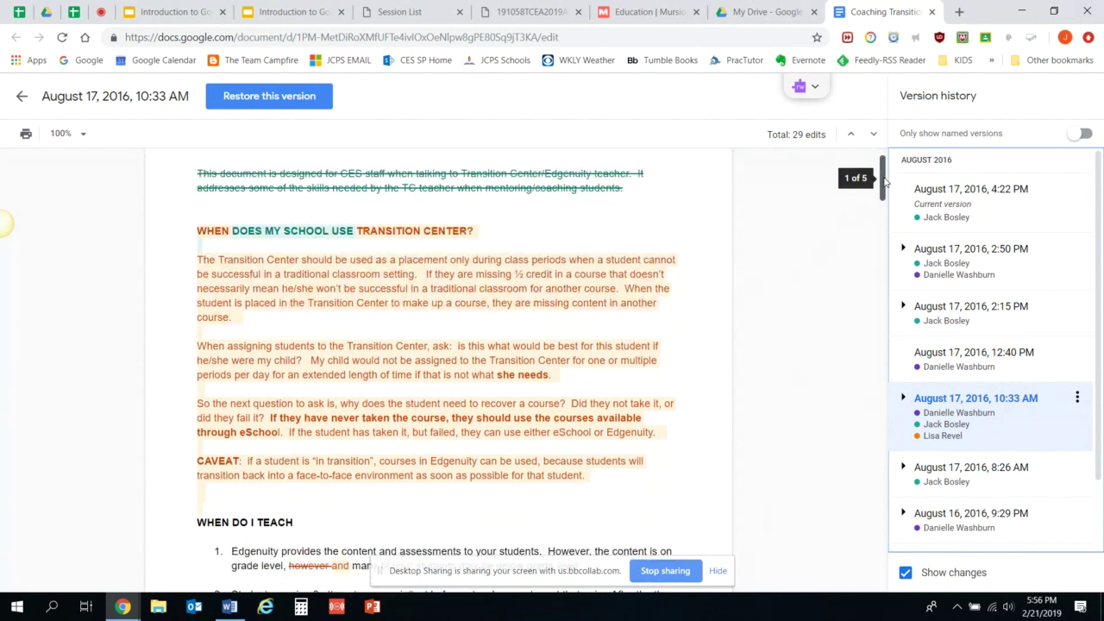
left_click_drag(884, 178, 885, 186)
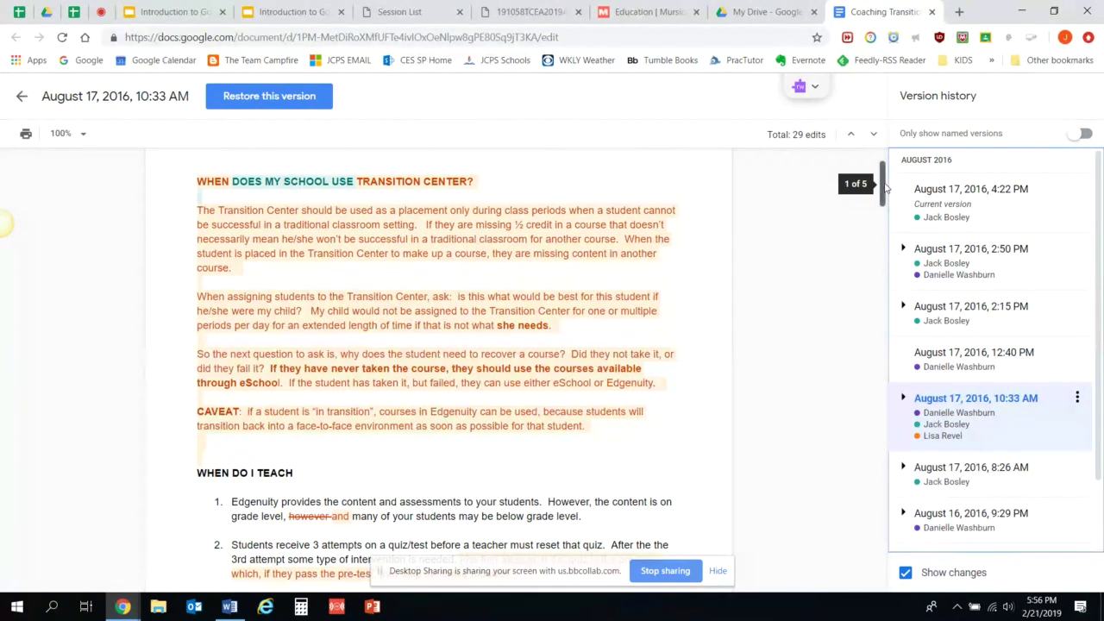
left_click_drag(883, 184, 881, 278)
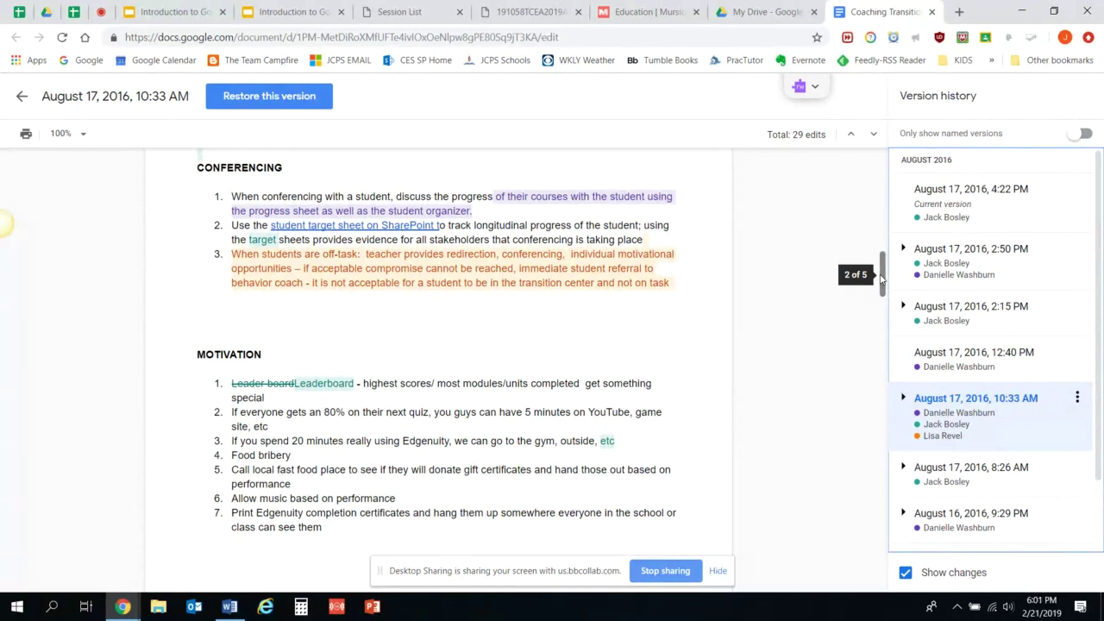
Exit version history back to the editable Coaching Transition Center Teacher document.
left_click(19, 94)
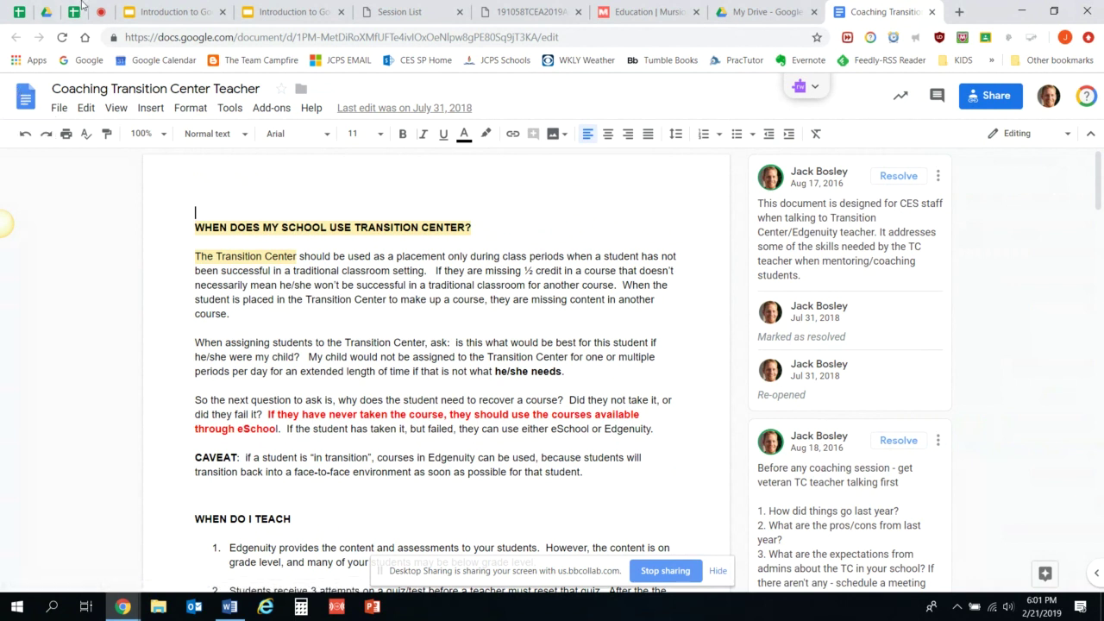
In Google Drive, browse My Drive, then switch to the Recent files list.
left_click(50, 13)
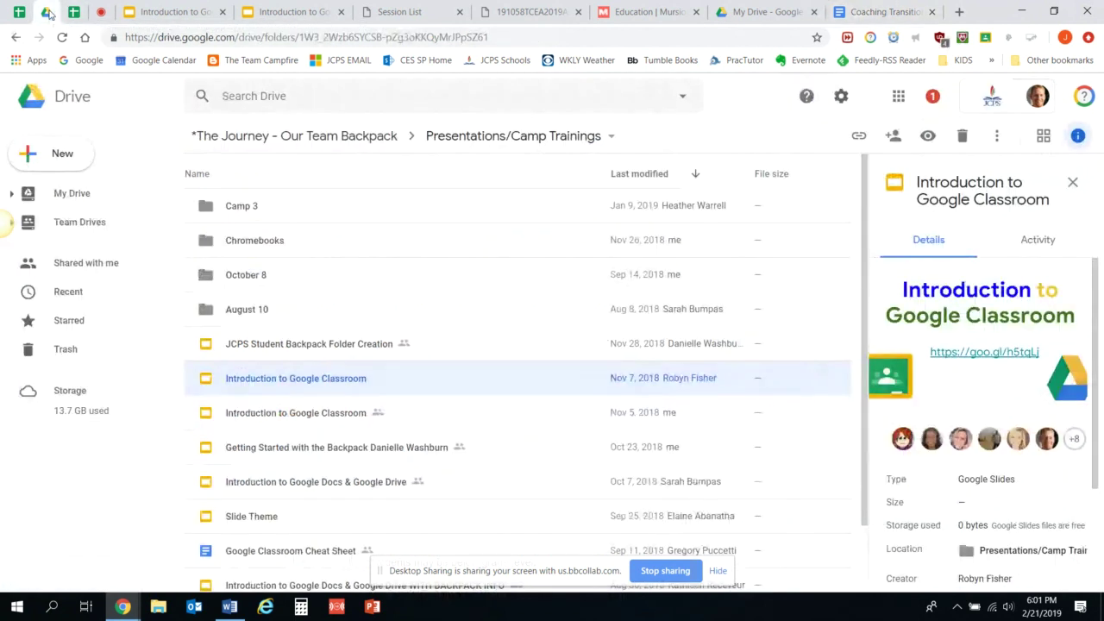
left_click(92, 191)
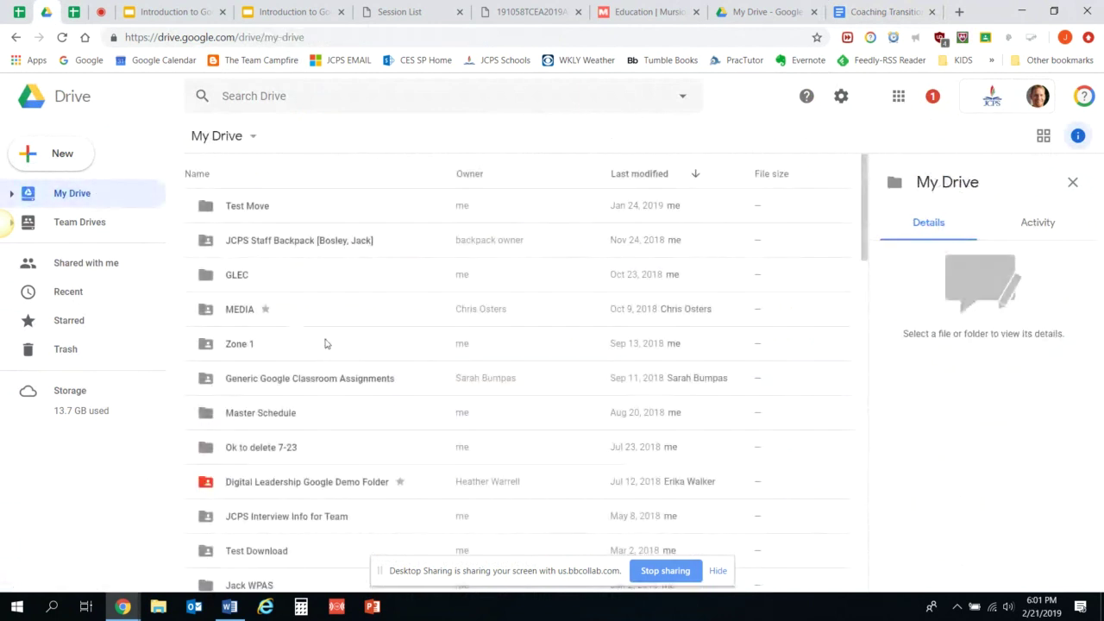
scroll(325, 343, "down", 3)
scroll(325, 343, "down", 9)
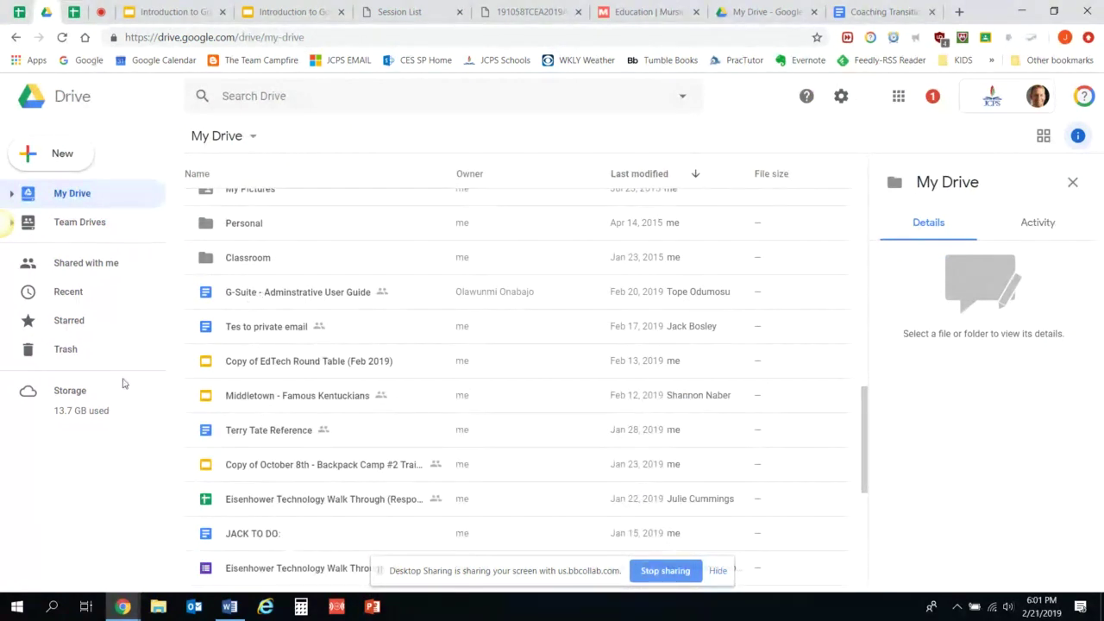
left_click(88, 289)
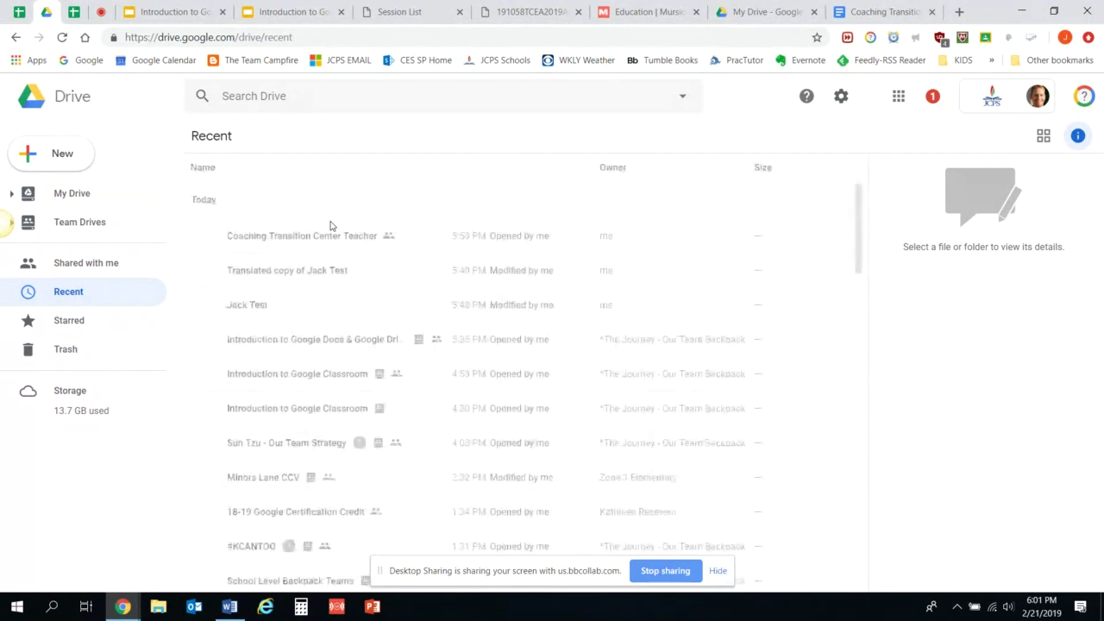
Reopen Jack Test, draft a comment on 'Google' with a +mention of a colleague, then cancel it.
double_click(277, 306)
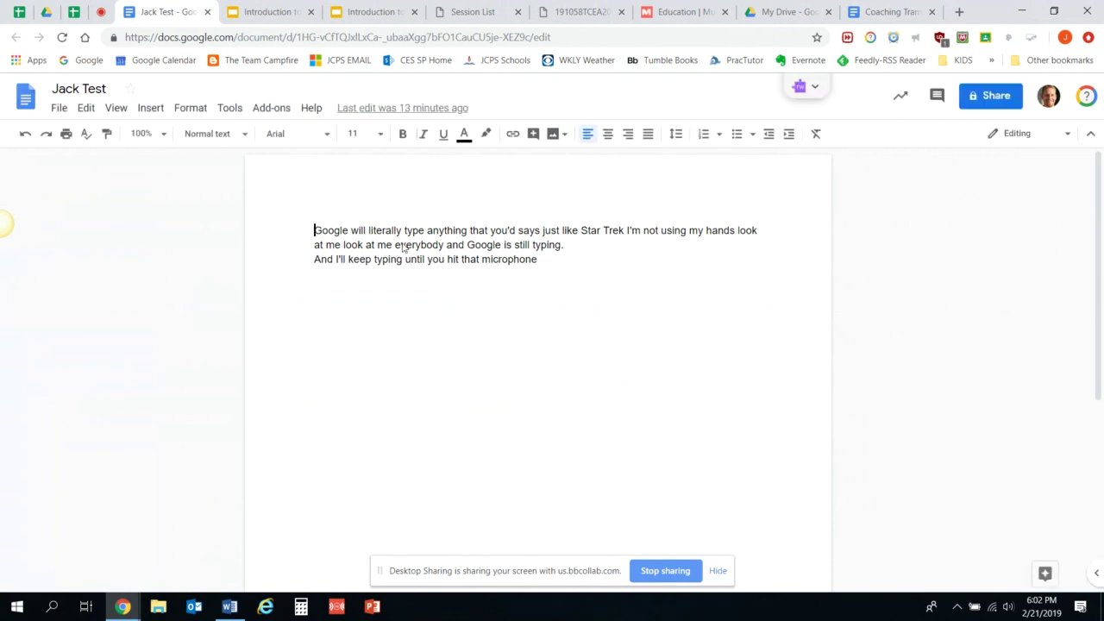
left_click(148, 109)
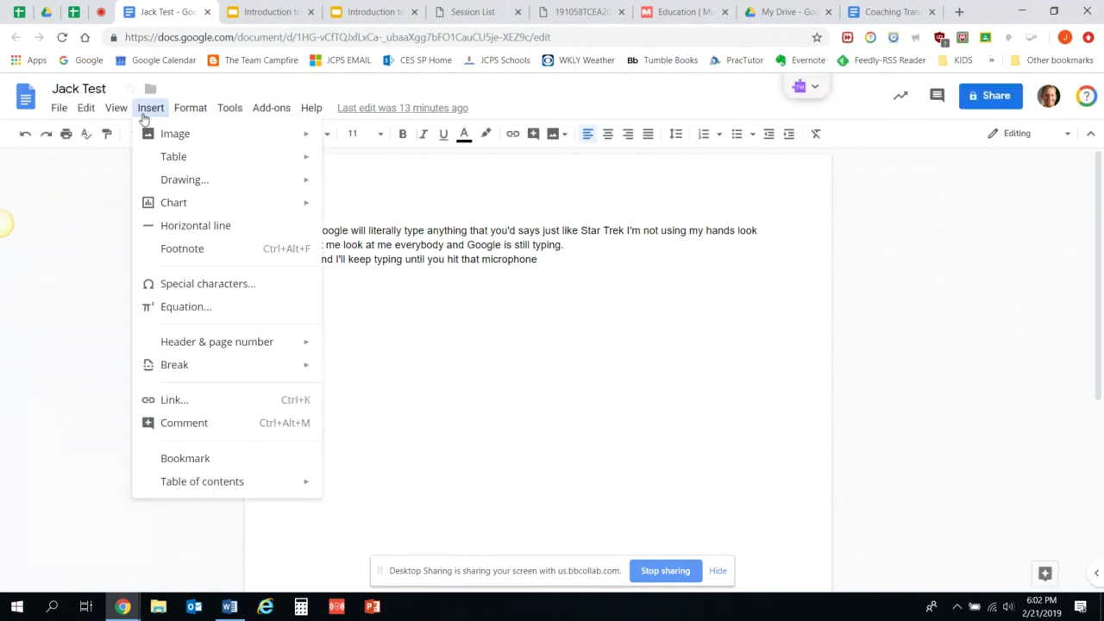
left_click(256, 422)
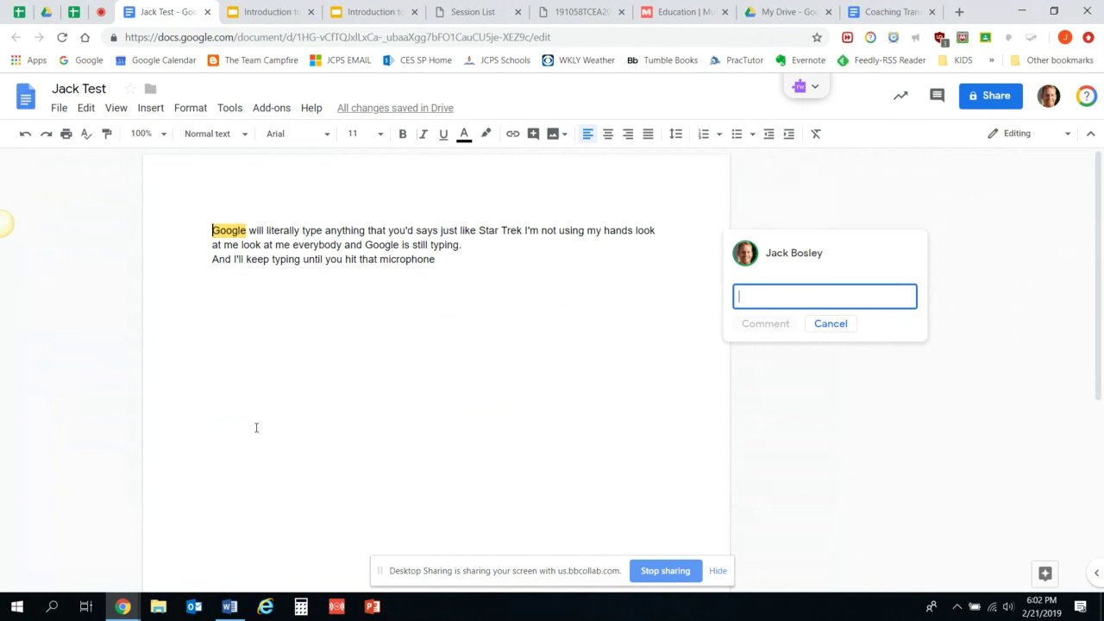
type("+")
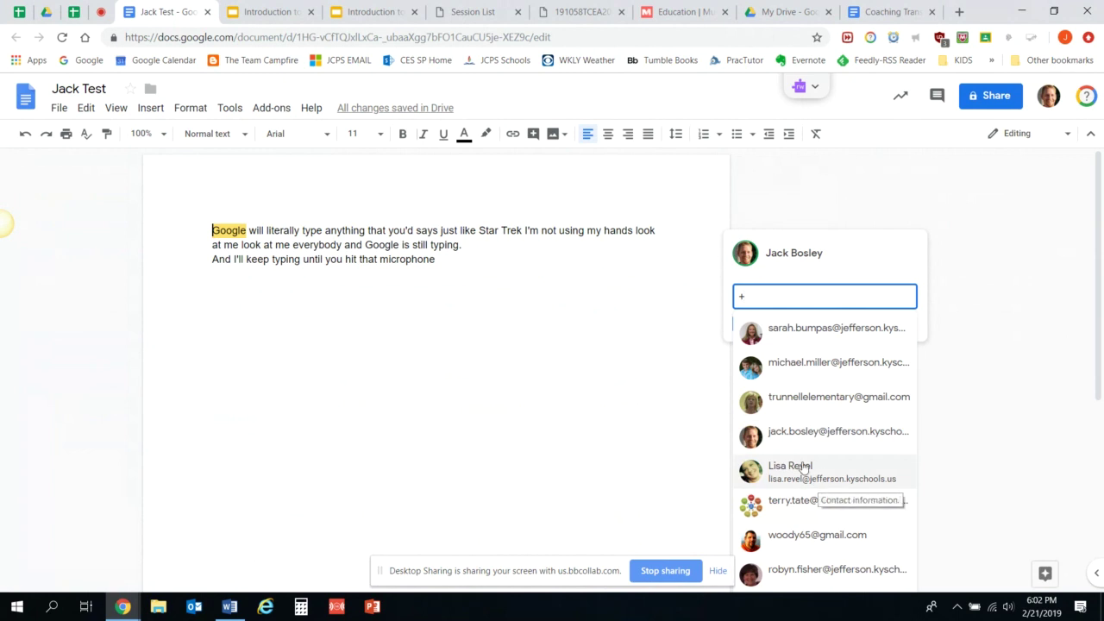
left_click(812, 573)
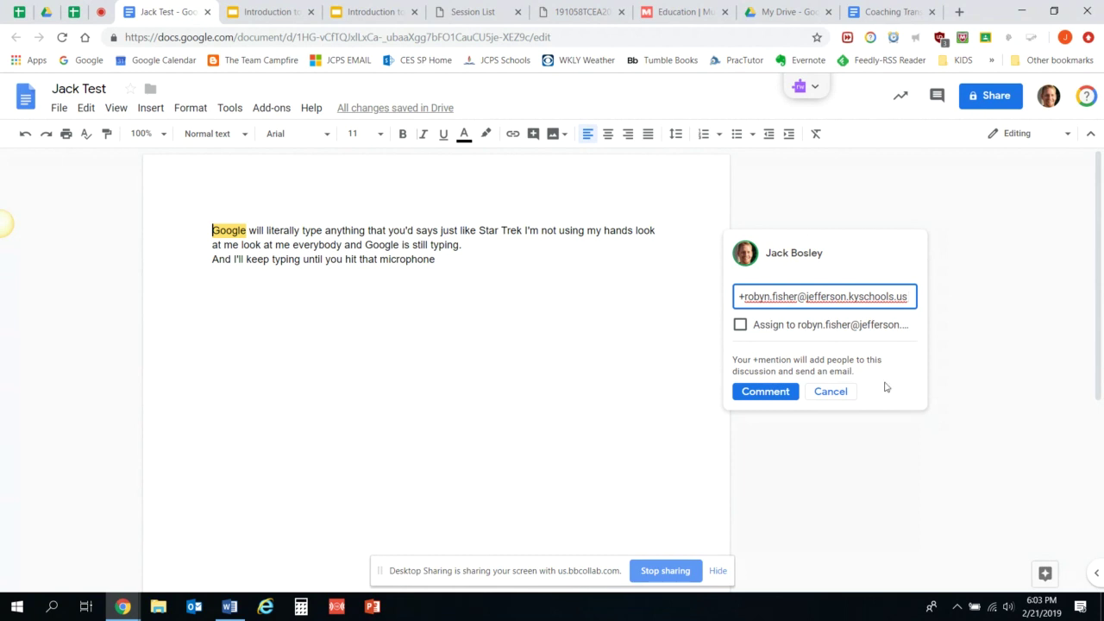
left_click(835, 399)
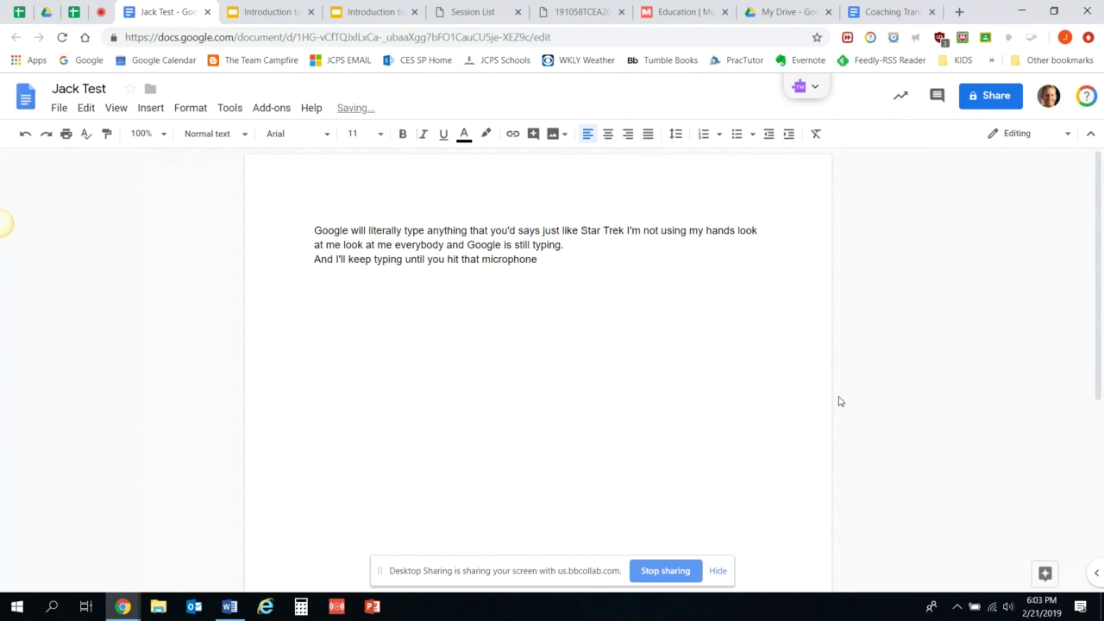
Glance at Google Drive, then return to Jack Test and open its Share with others dialog.
left_click(785, 10)
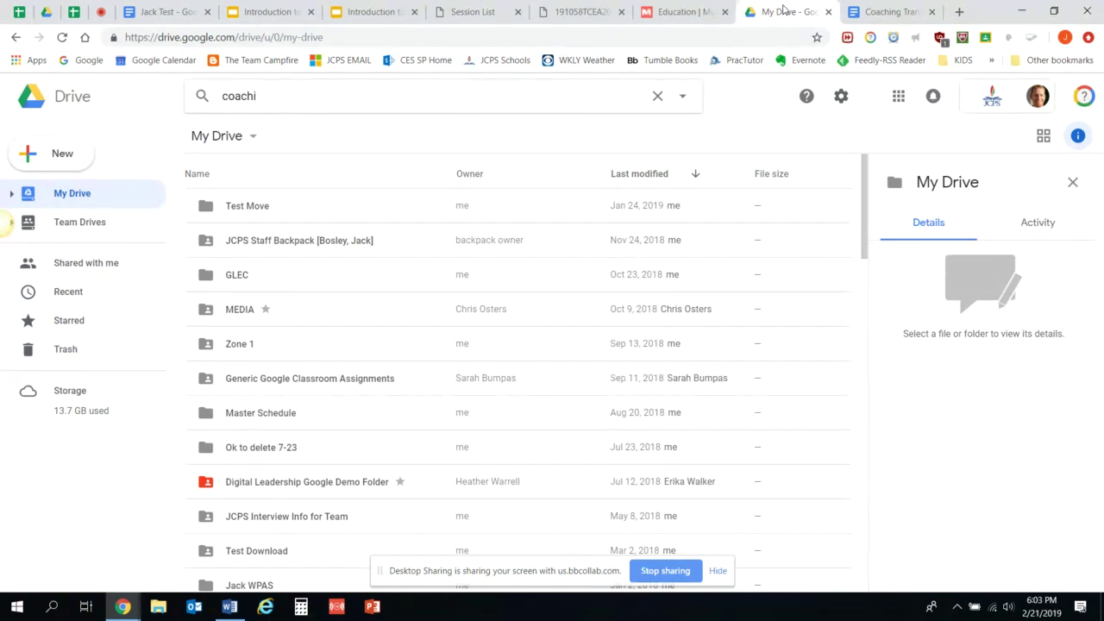
left_click(157, 13)
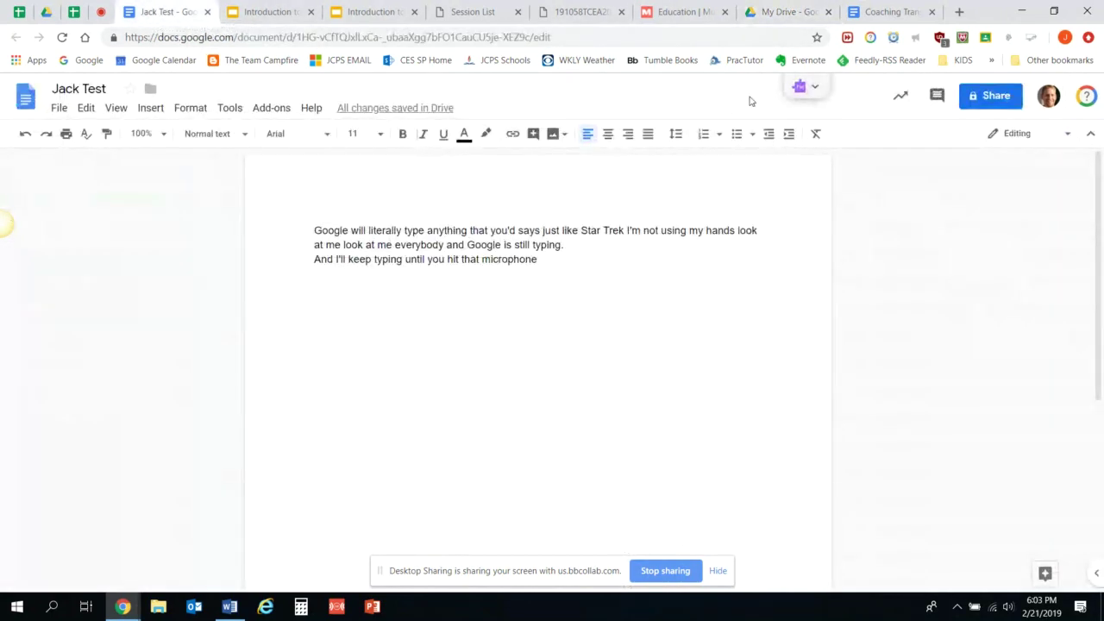
left_click(995, 95)
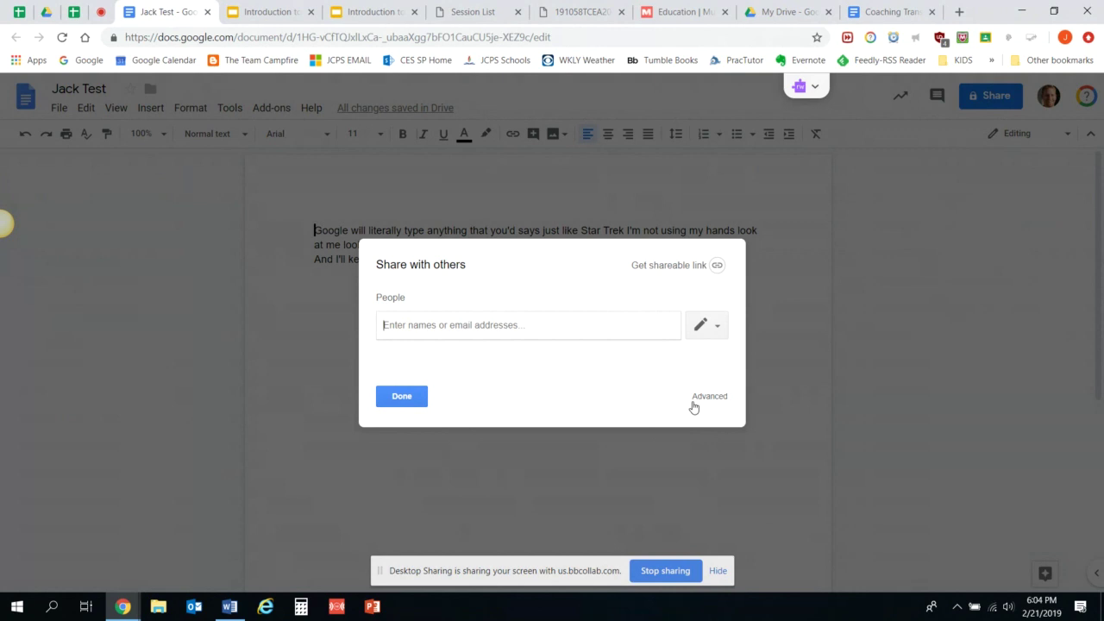
Open the Advanced sharing settings and review link-sharing options, leaving access Private.
left_click(709, 396)
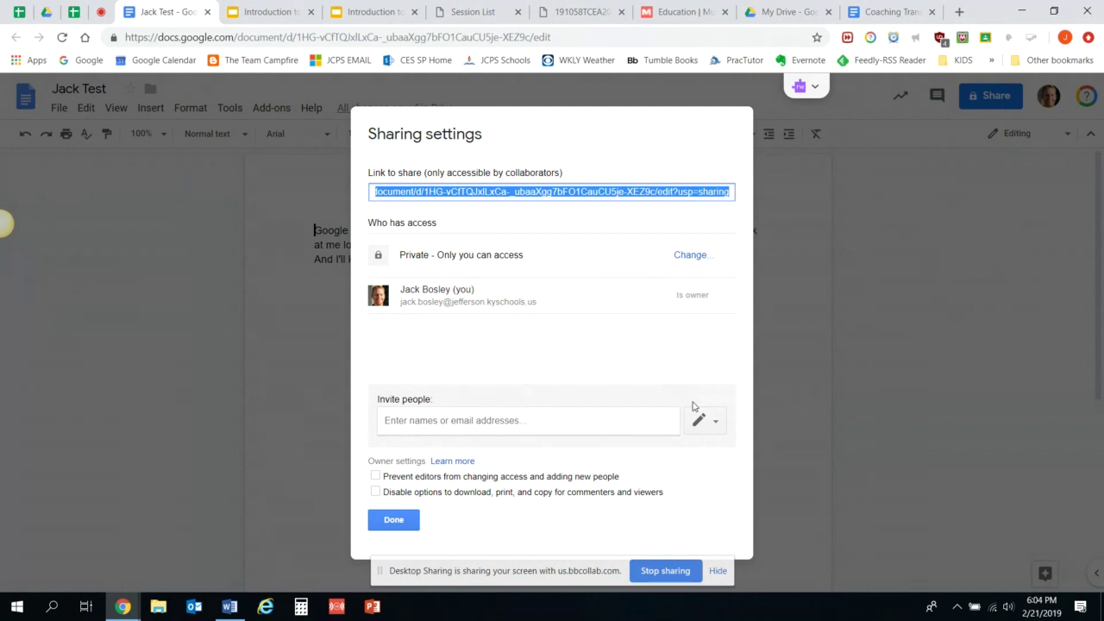
left_click(690, 256)
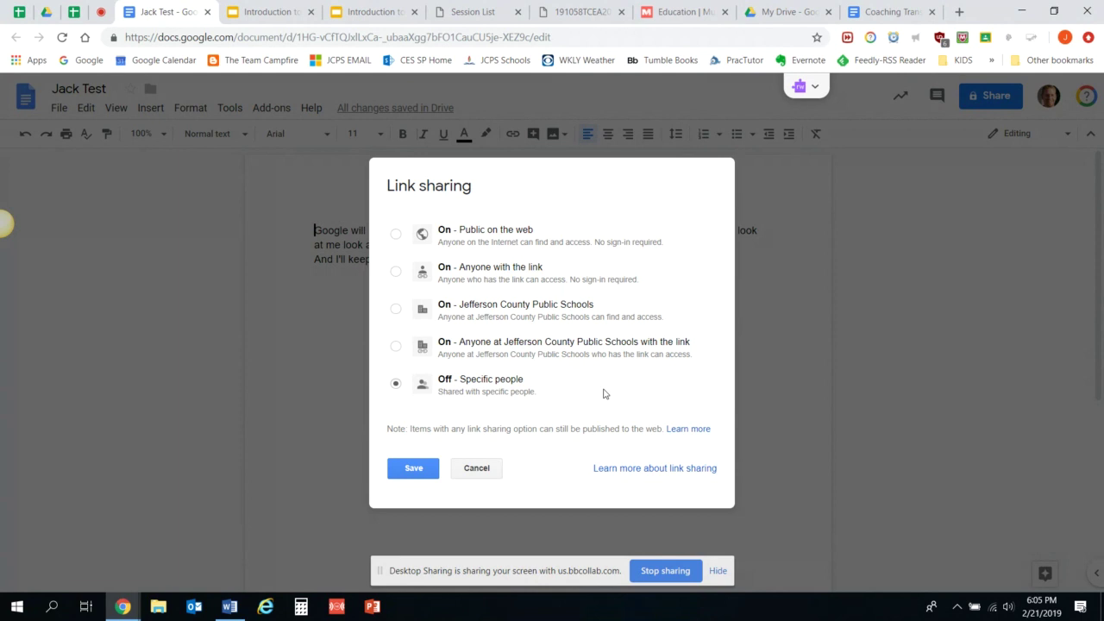
left_click(475, 469)
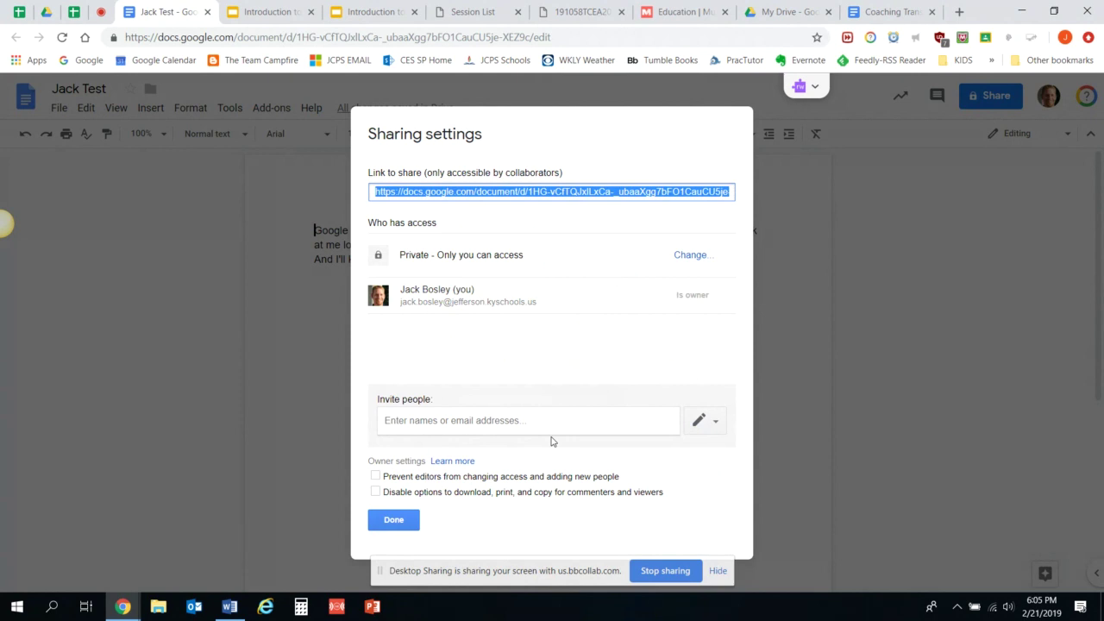
Add a colleague as an invitee by typing 'to', keeping them at edit access.
left_click(708, 429)
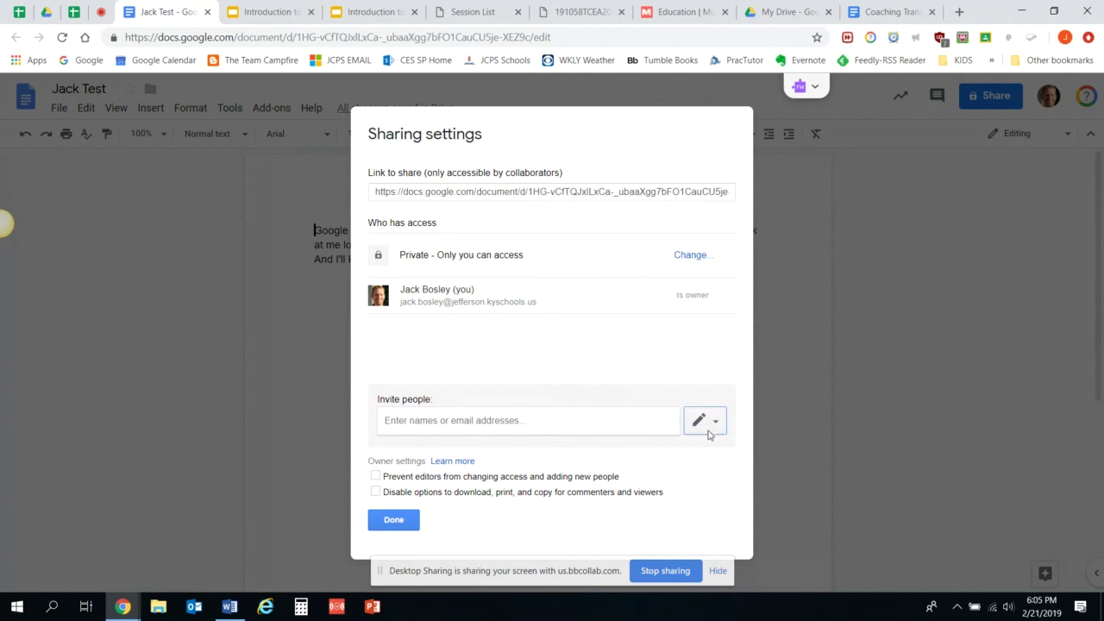
left_click(568, 522)
left_click(443, 421)
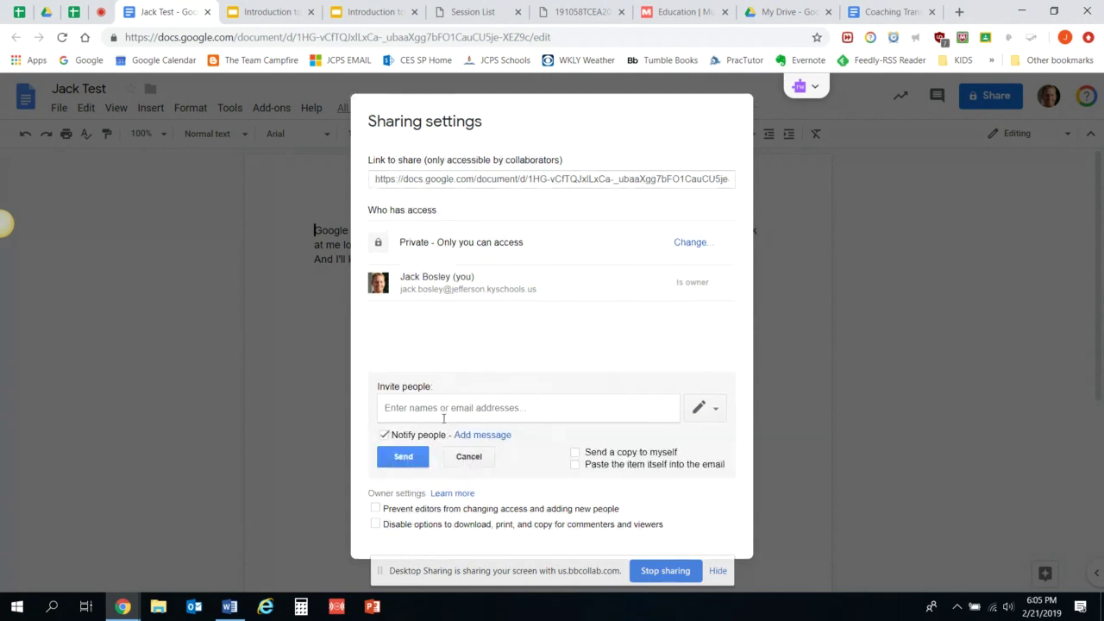
type("to")
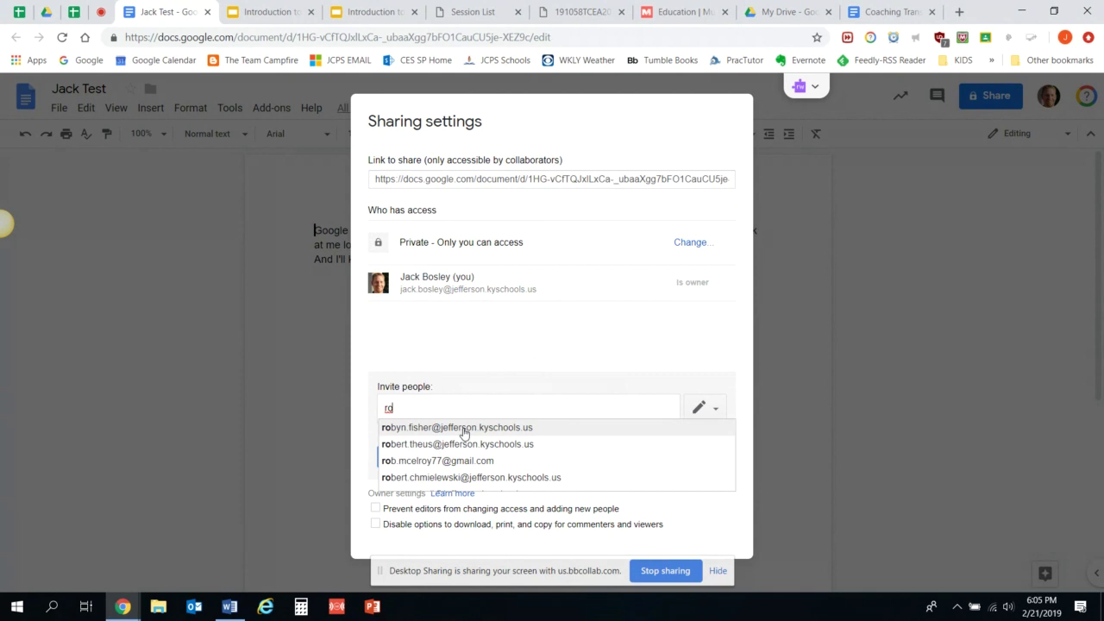
left_click(461, 428)
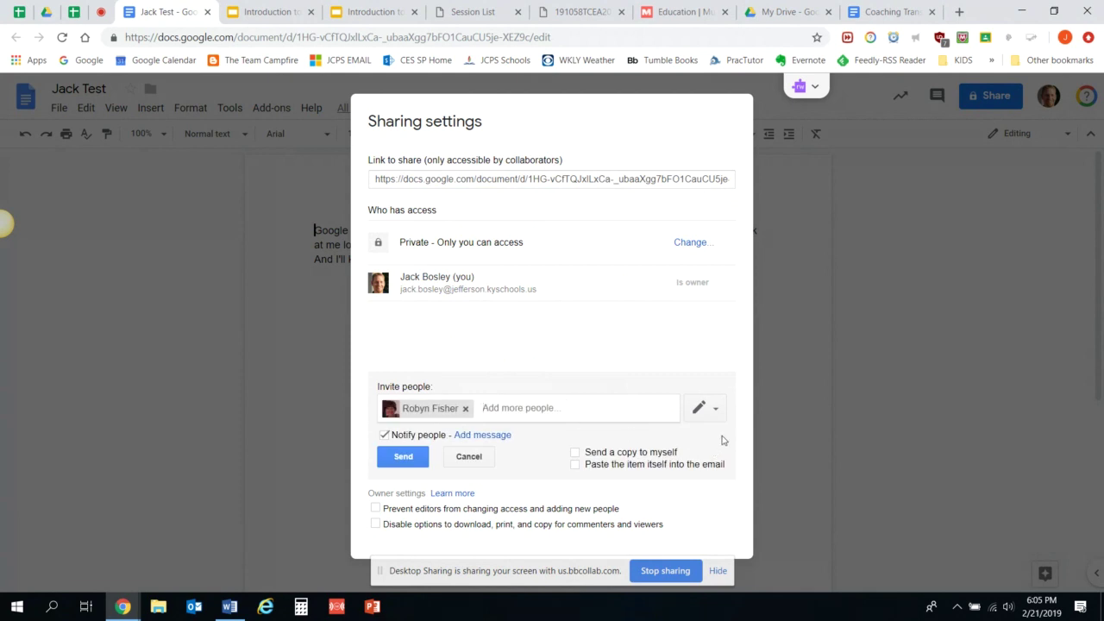
left_click(713, 414)
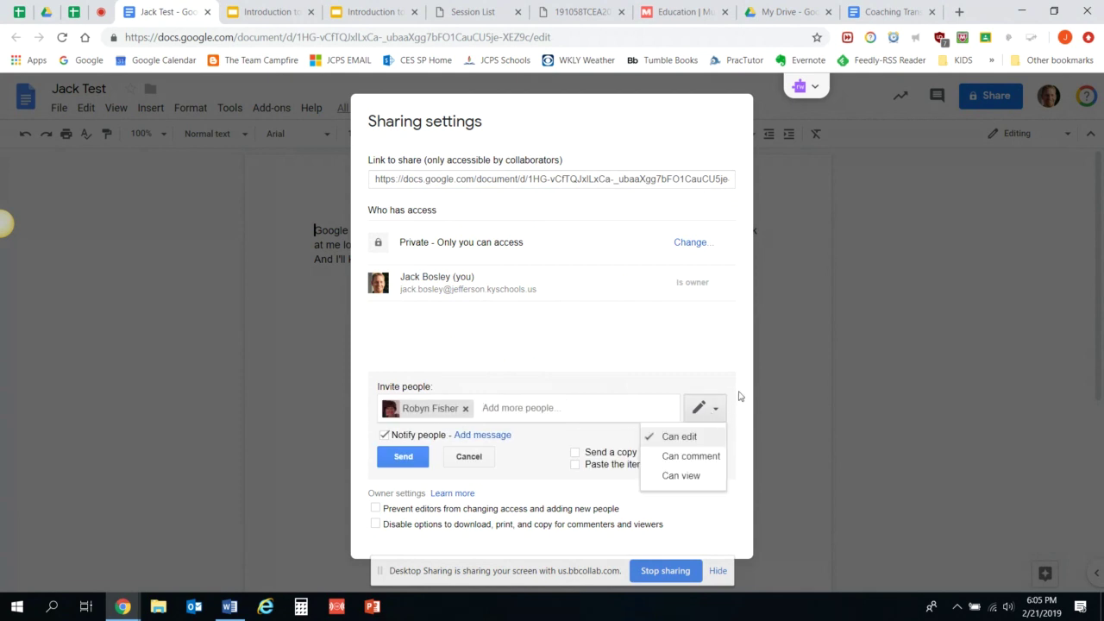
left_click(722, 371)
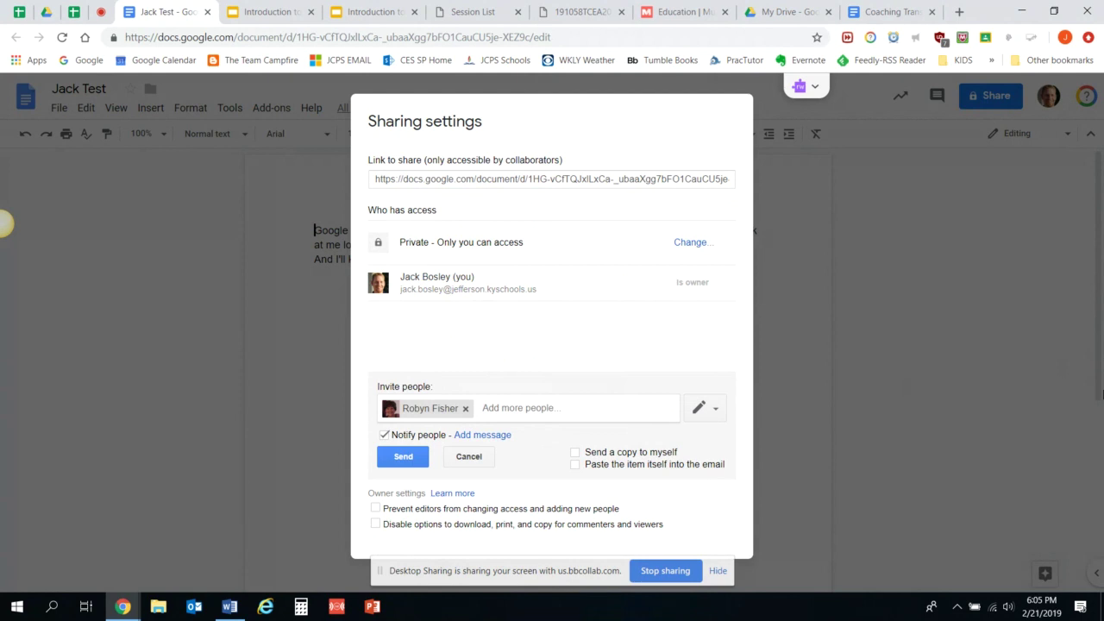
Revert the download/print/copy restriction, cancel the pending invitation, and close the sharing settings.
left_click(505, 528)
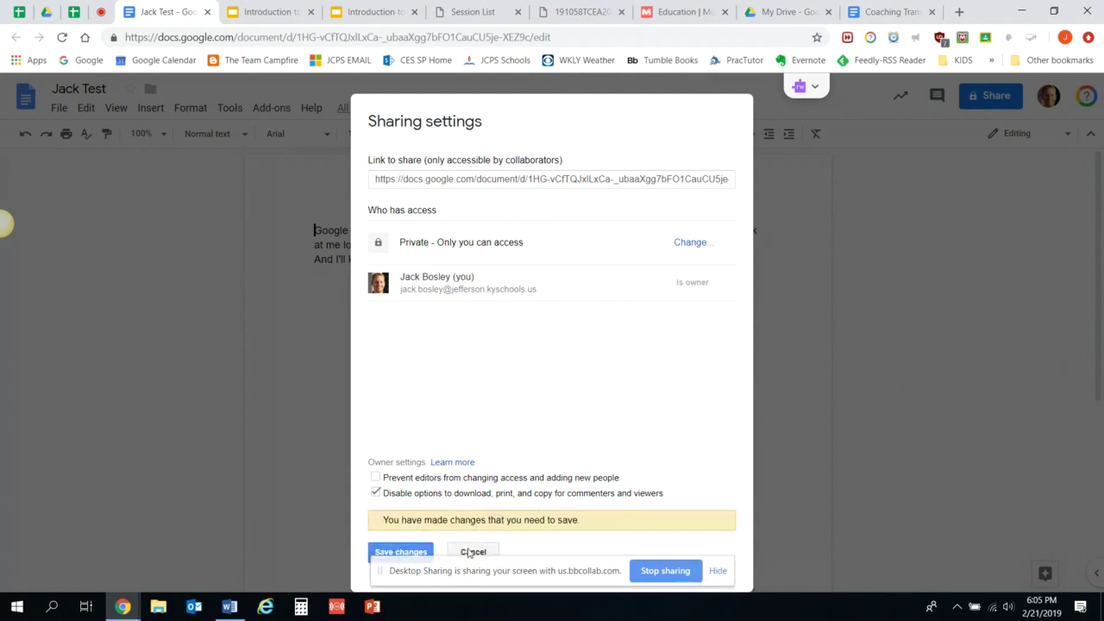
left_click(473, 550)
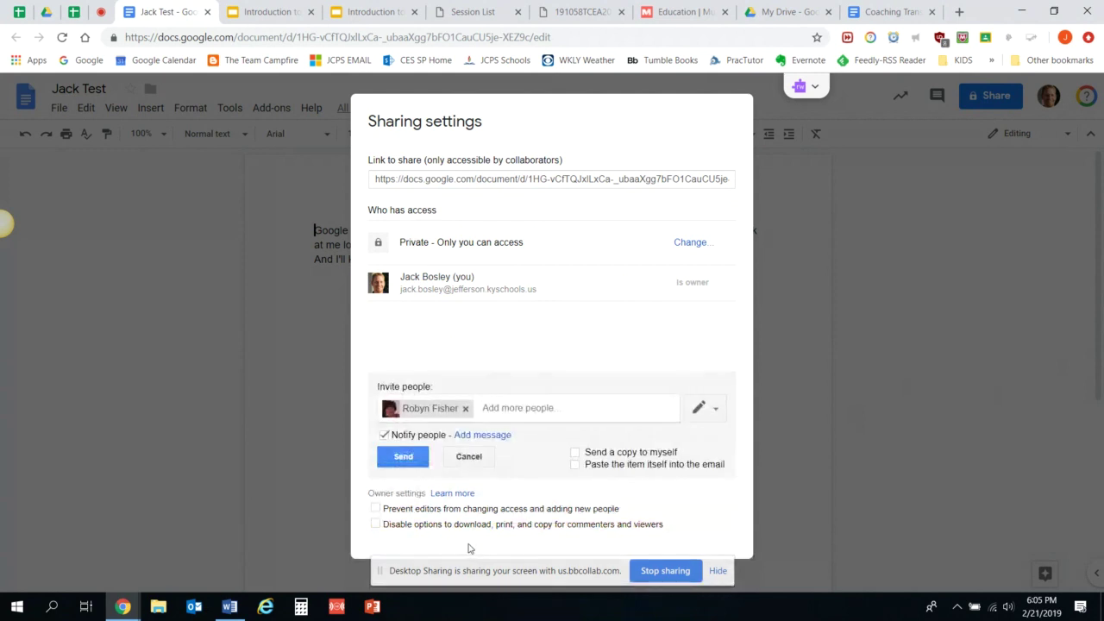
left_click(717, 414)
key("super")
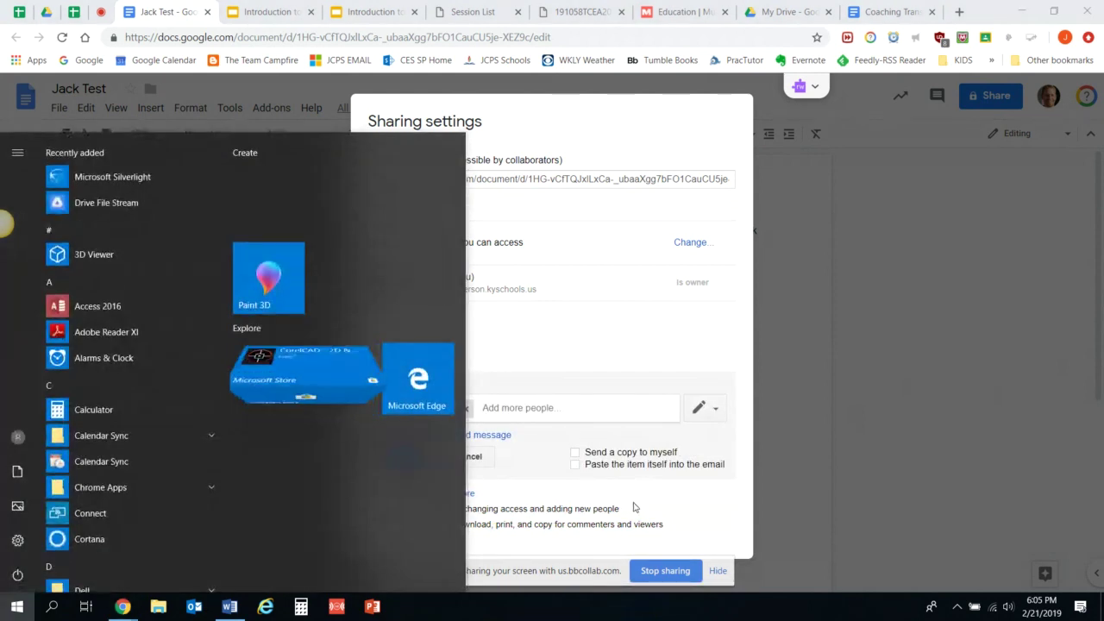
left_click(634, 506)
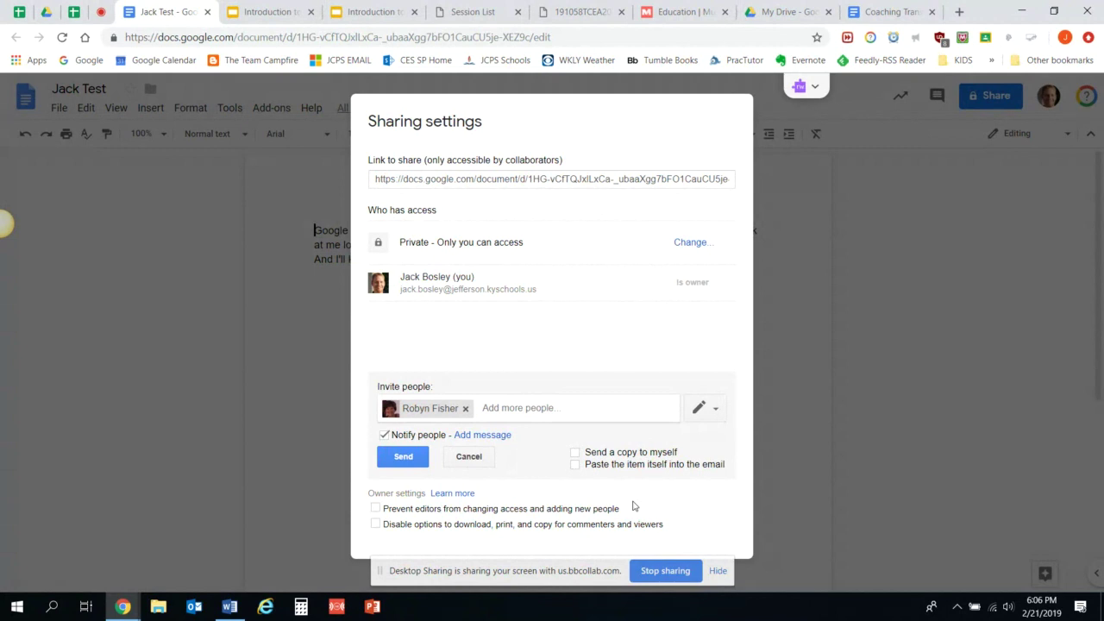
left_click(466, 459)
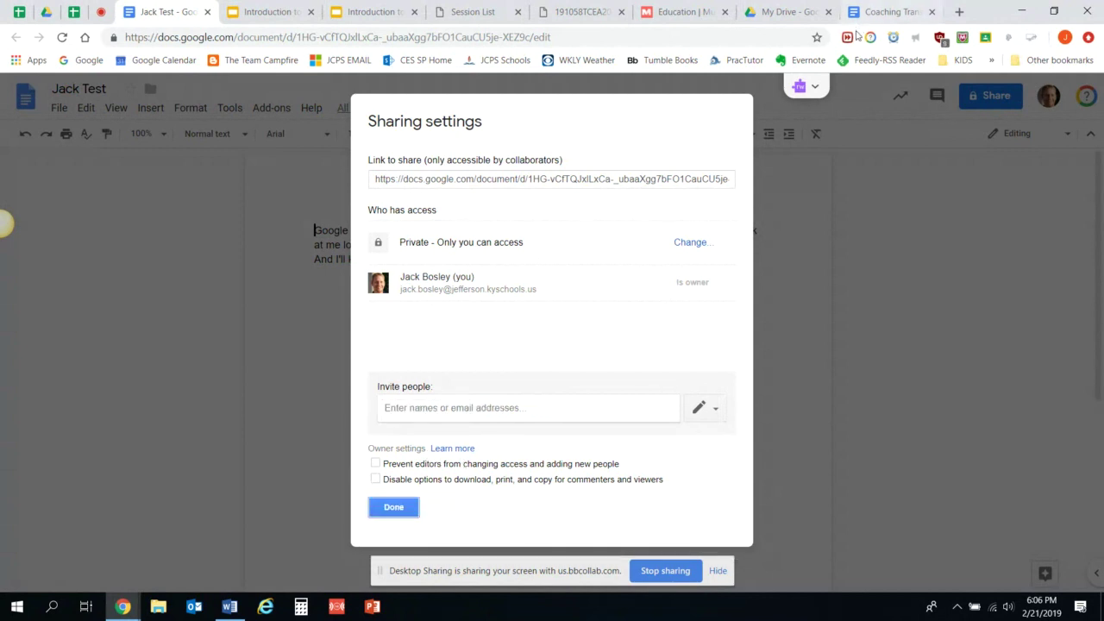
left_click(395, 508)
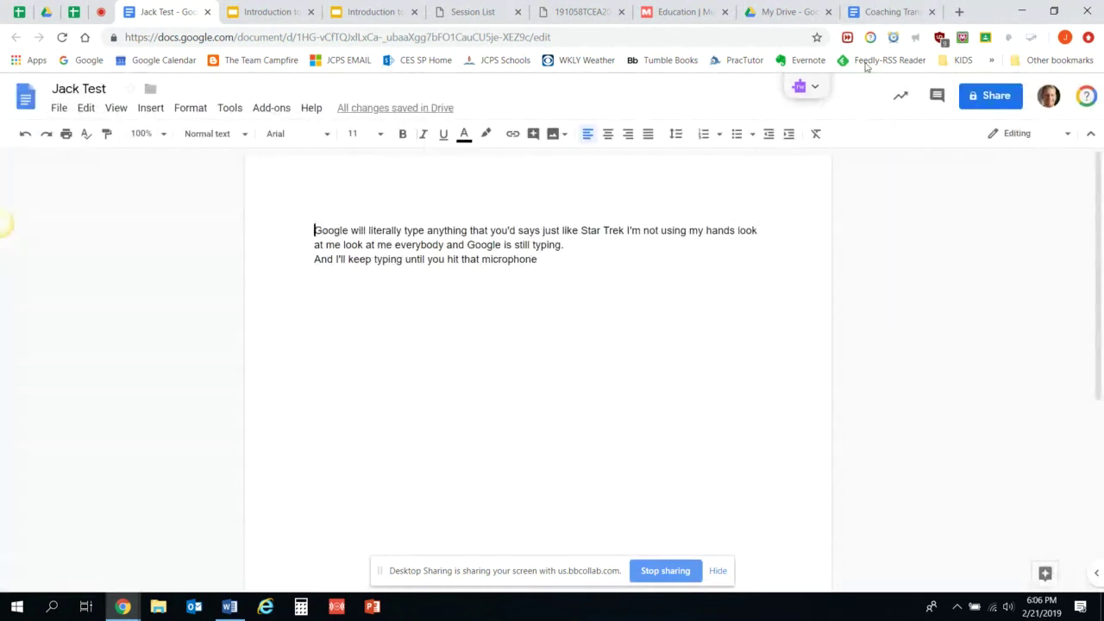
Switch from the Jack Test document to the My Drive browser tab.
left_click(793, 12)
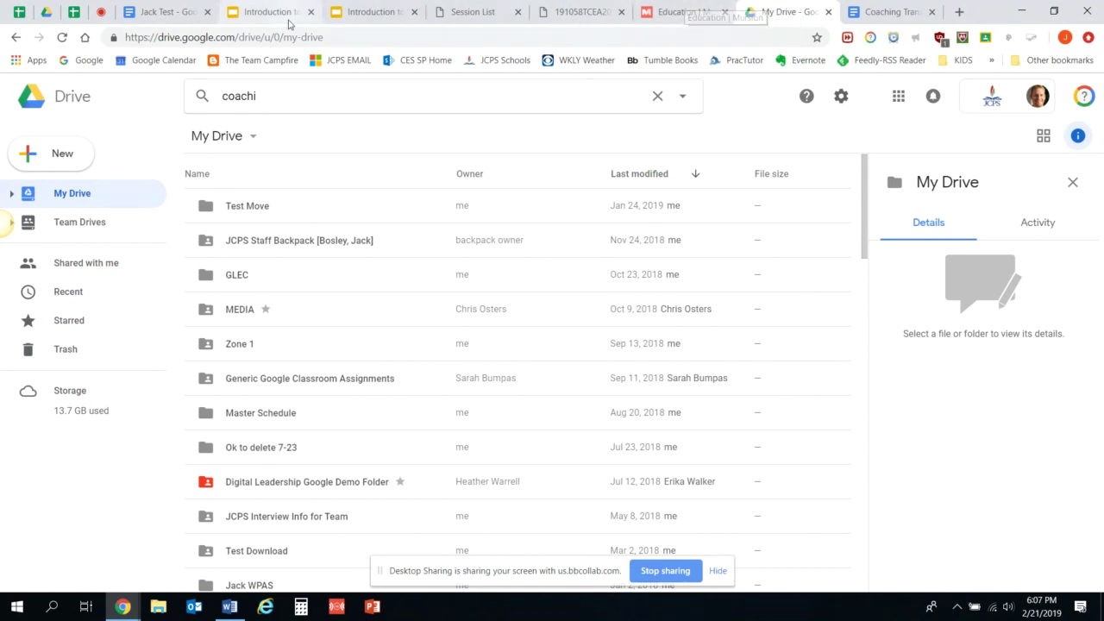
Recolor the GLEC folder dark green via Change color.
left_click(281, 285)
right_click(281, 285)
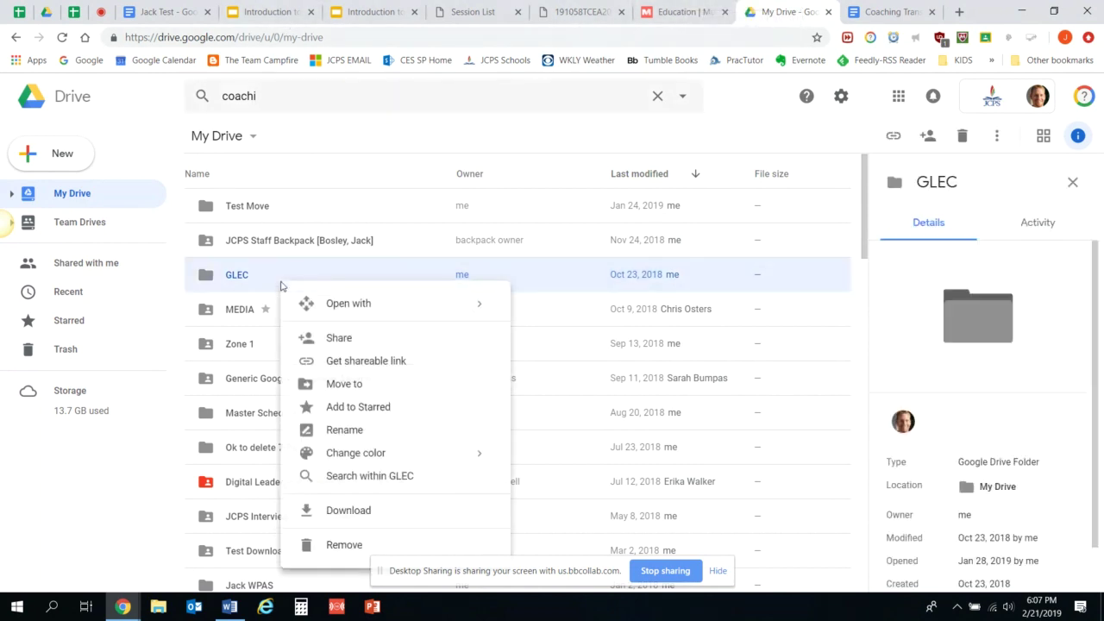
mouse_move(403, 458)
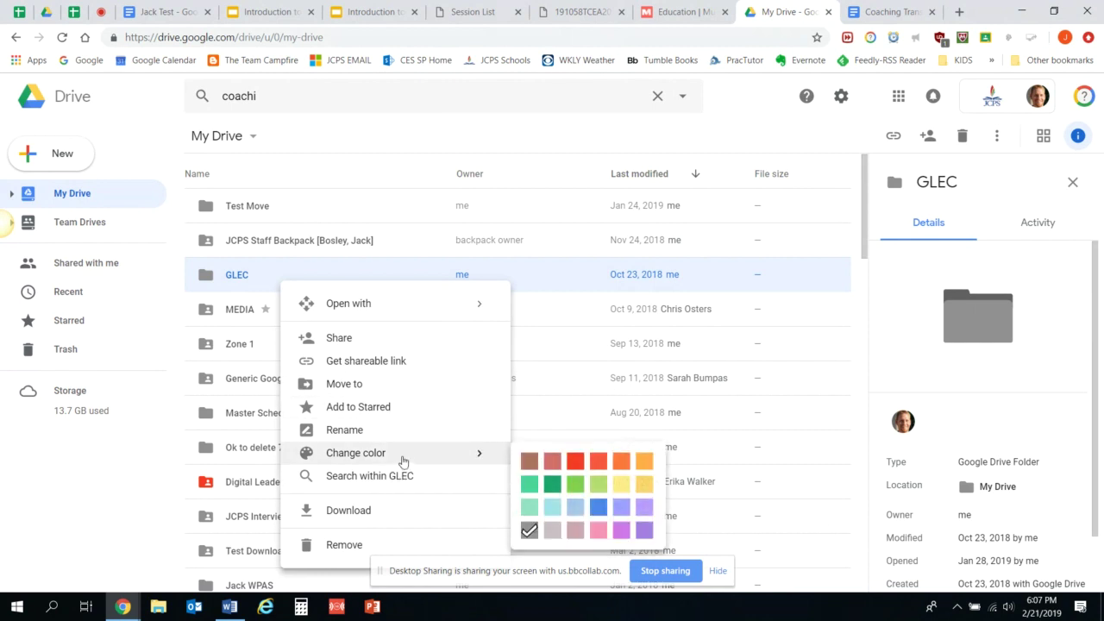
left_click(553, 485)
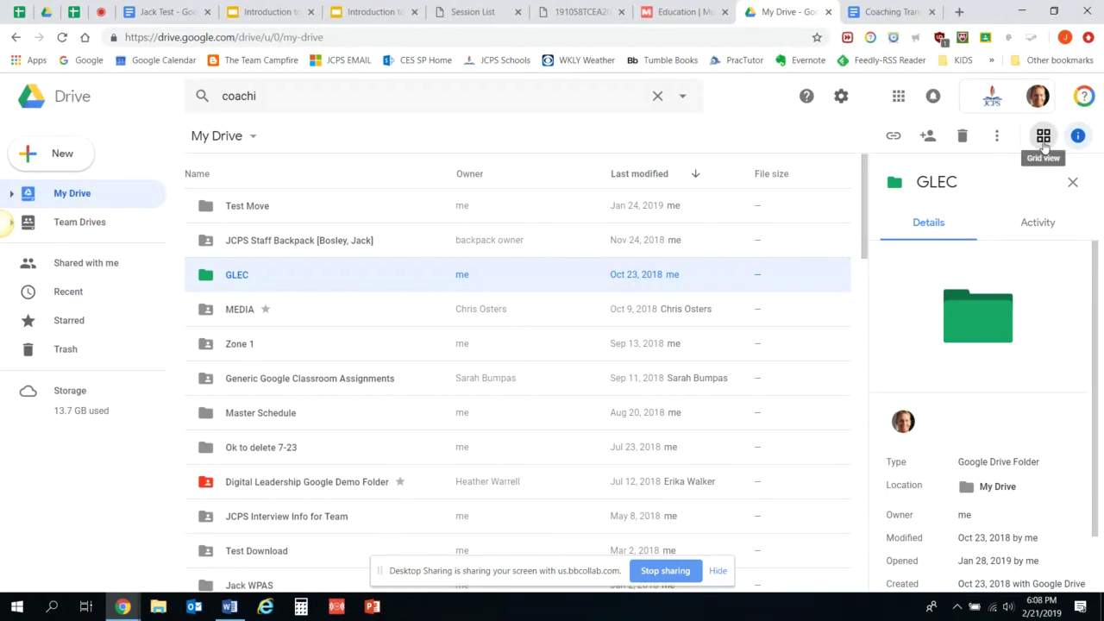
left_click(1044, 136)
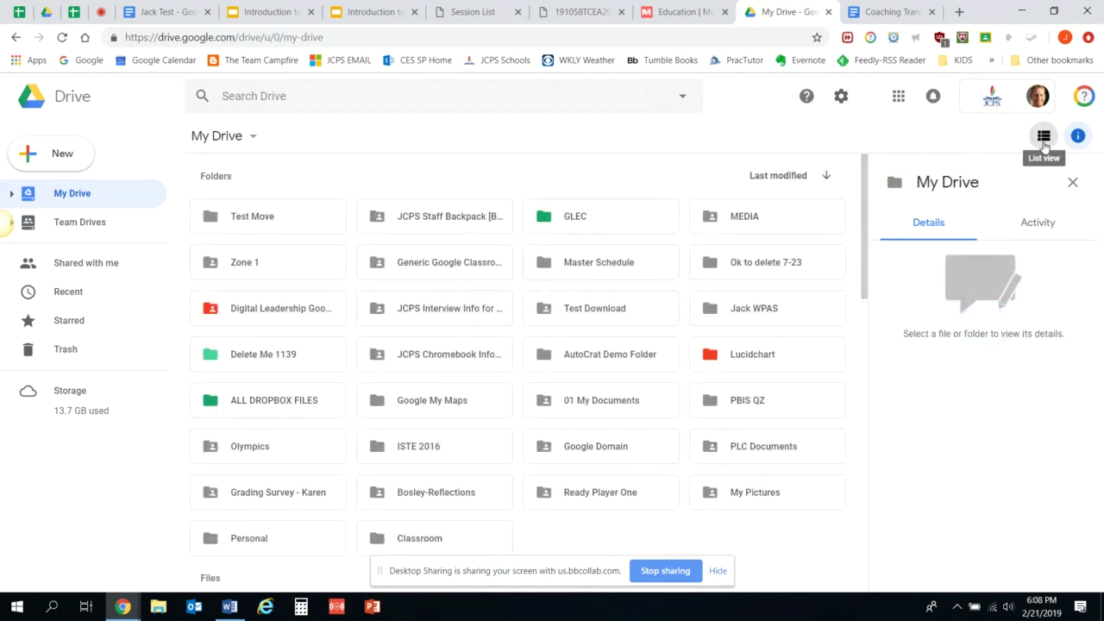
left_click(1044, 137)
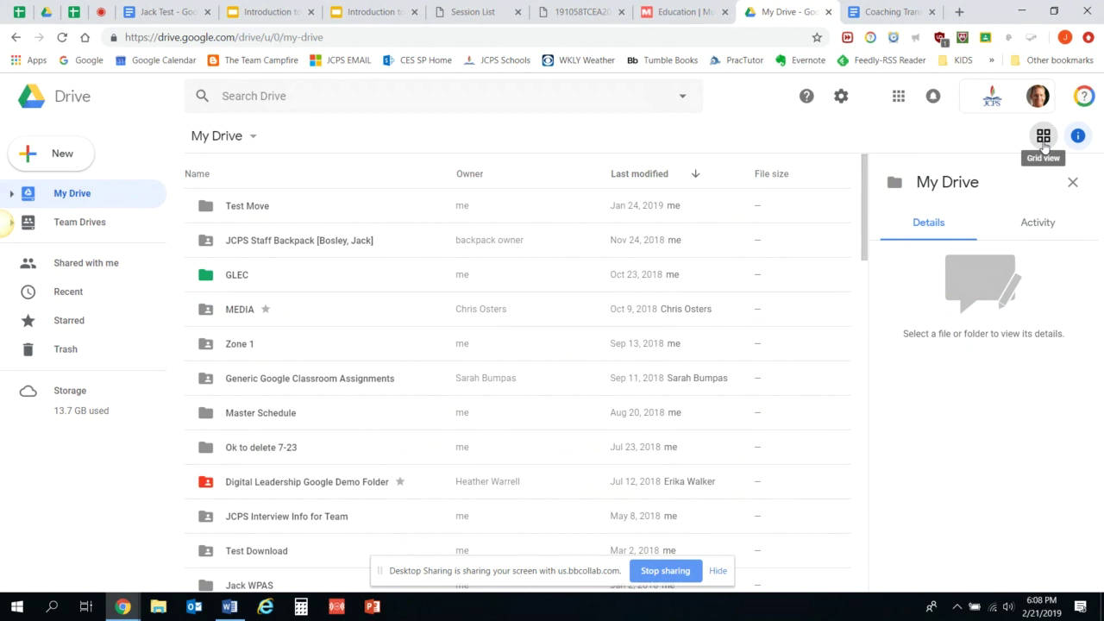
Open Drive Settings from the gear menu, showing the General page.
left_click(841, 101)
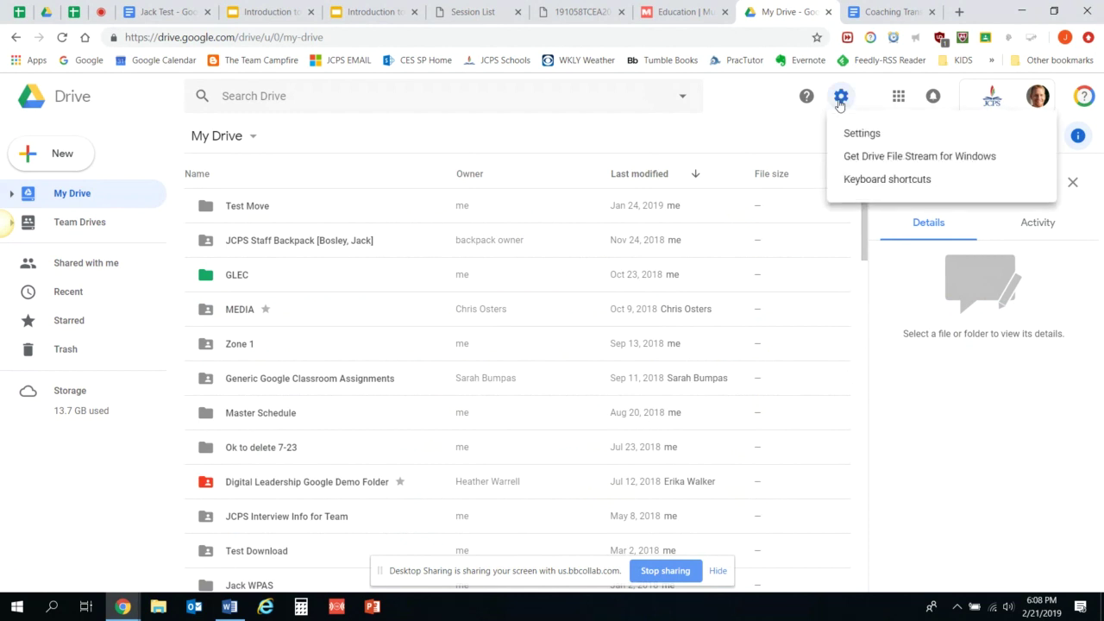
left_click(857, 140)
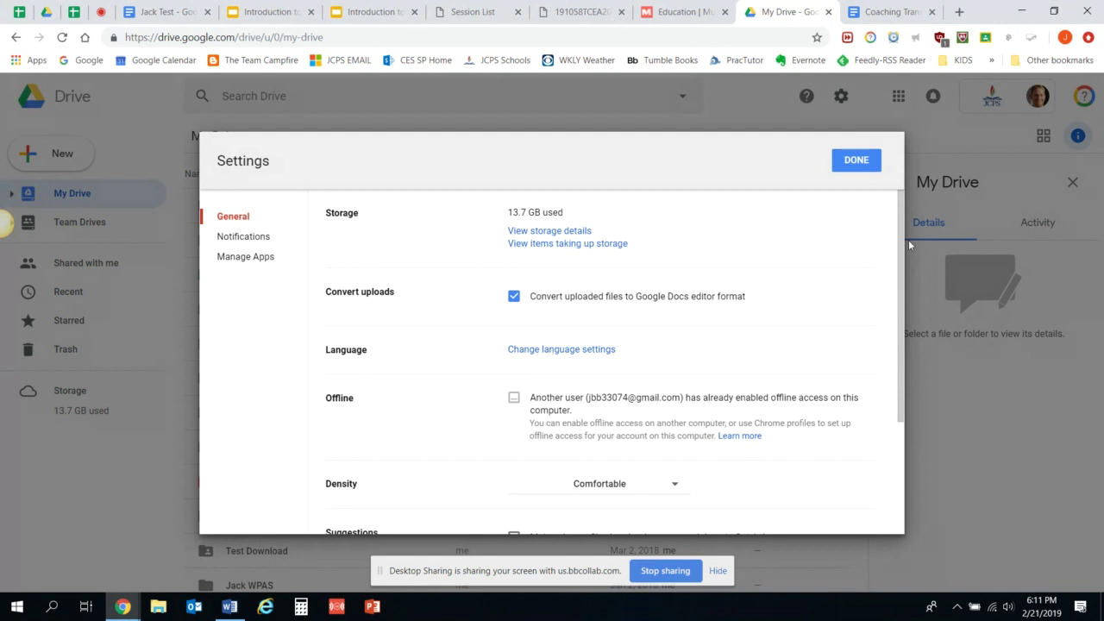
Look through the Google Drive settings, leaving the density setting unchanged.
scroll(636, 490, "down", 2)
scroll(636, 490, "up", 1)
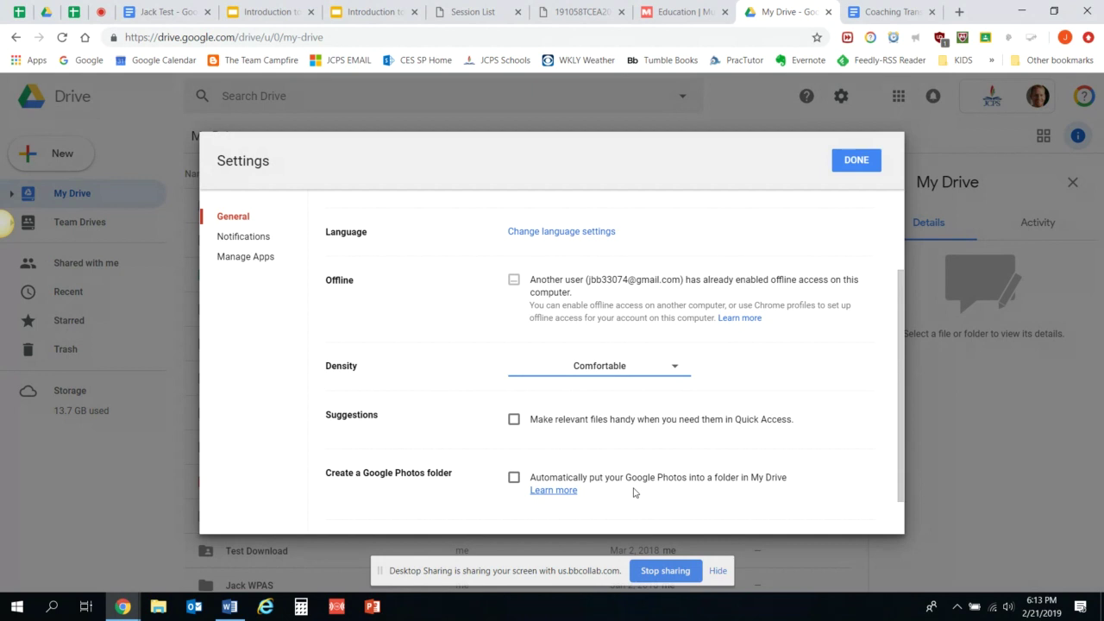
left_click(634, 493)
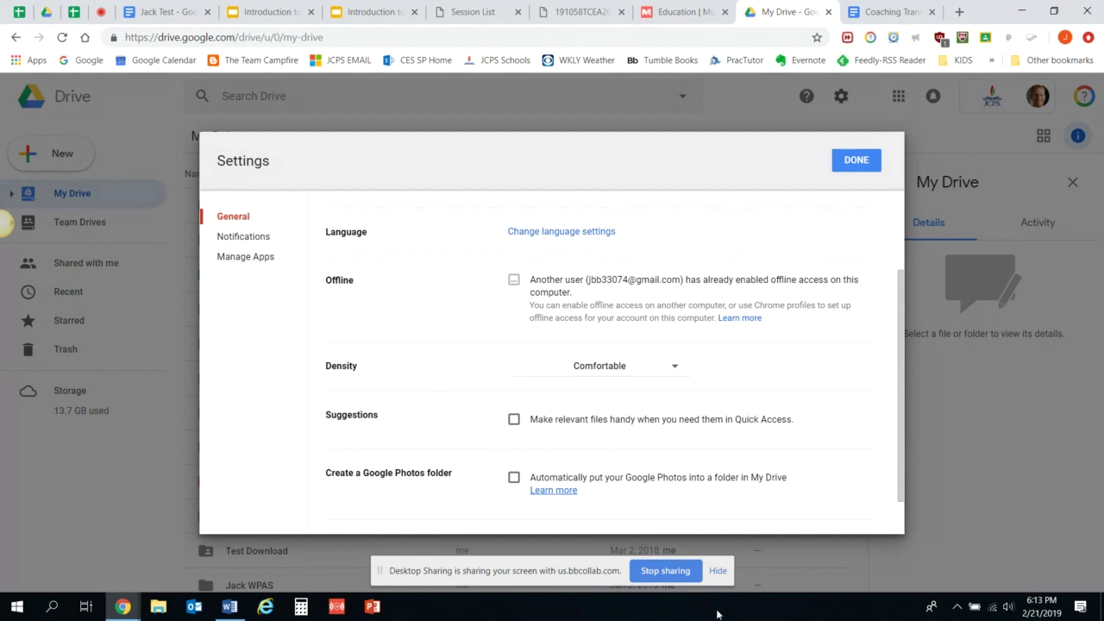
scroll(685, 383, "down", 1)
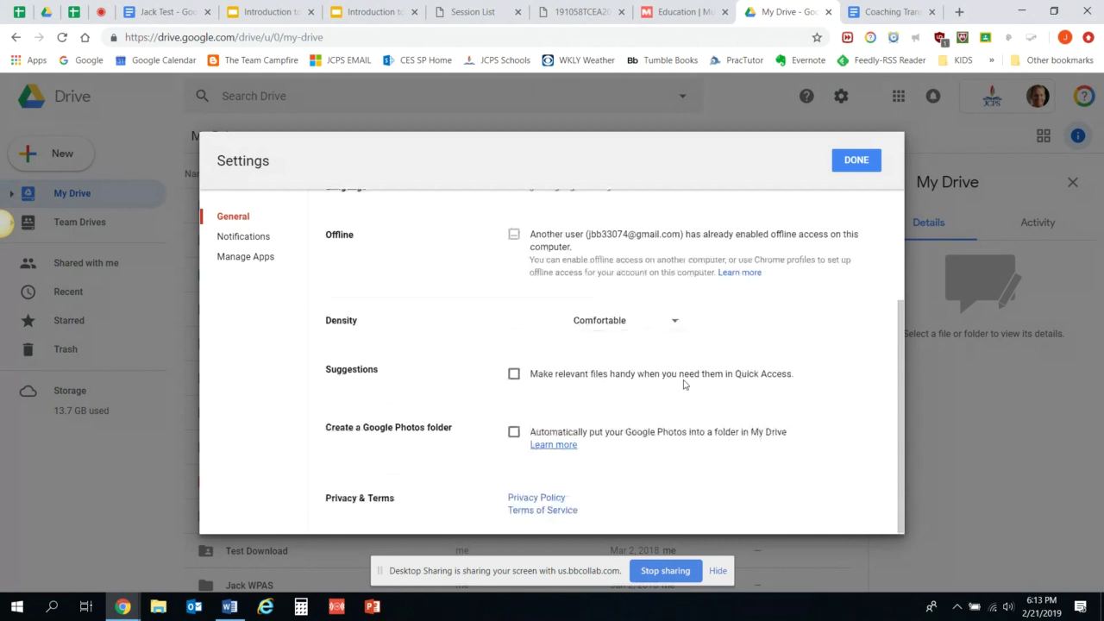
scroll(683, 384, "up", 1)
scroll(684, 385, "down", 1)
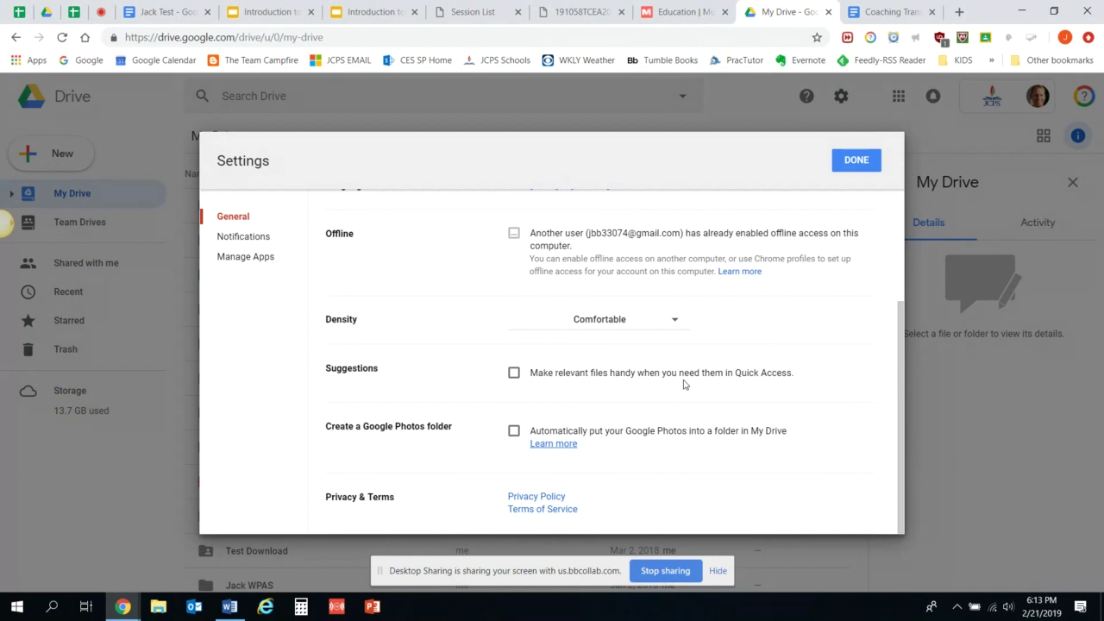
Close the settings and bring up the Word document listing the resource links and contact e-mail.
left_click(863, 161)
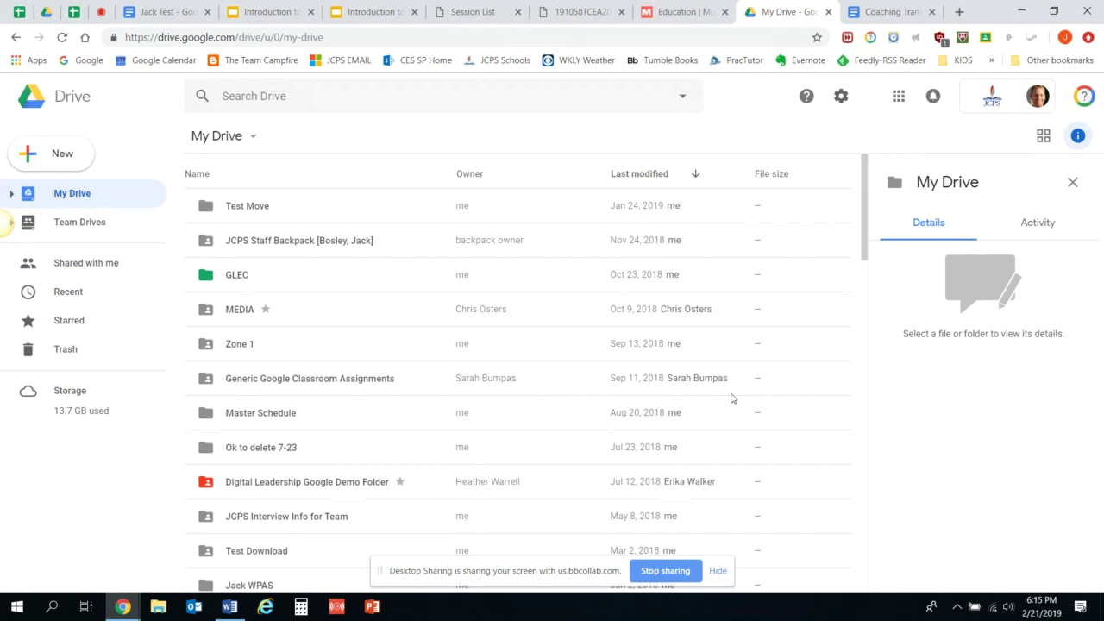
mouse_move(230, 613)
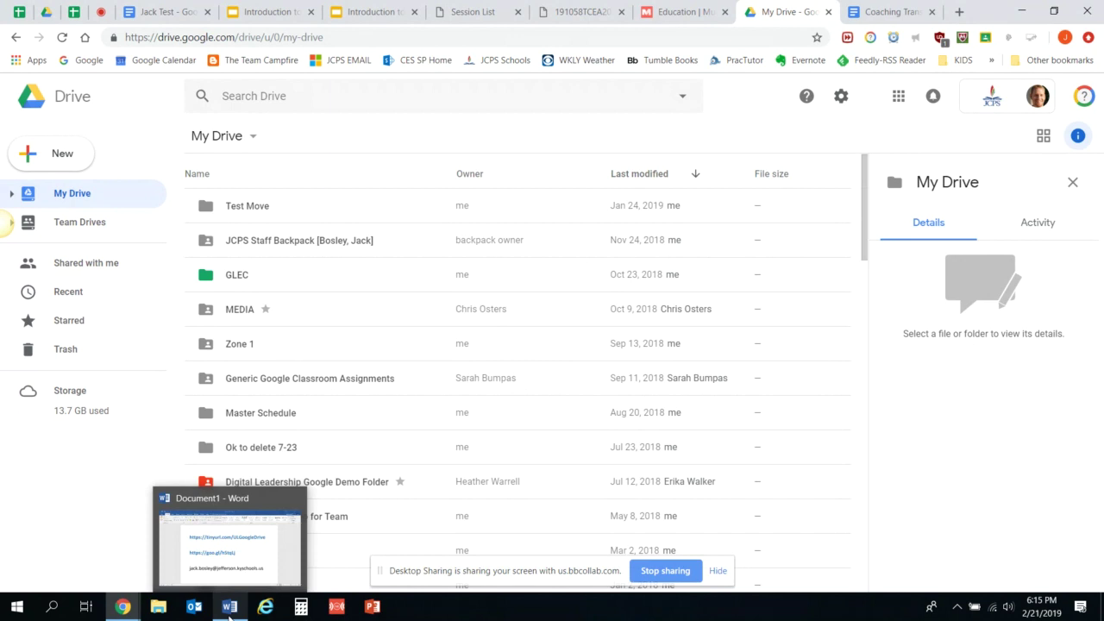
left_click(228, 612)
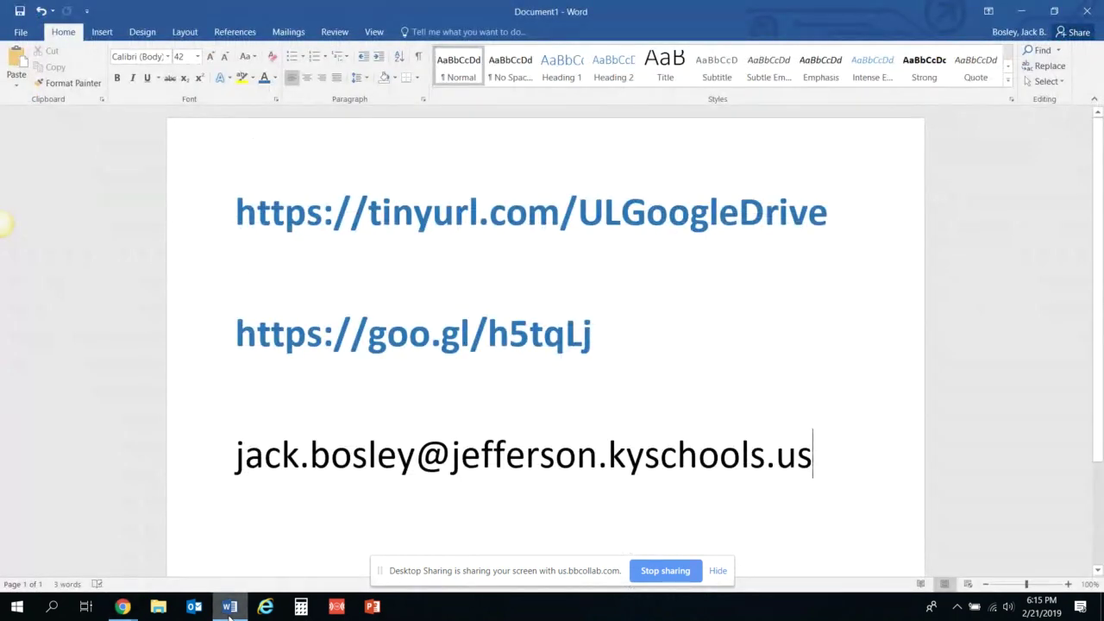
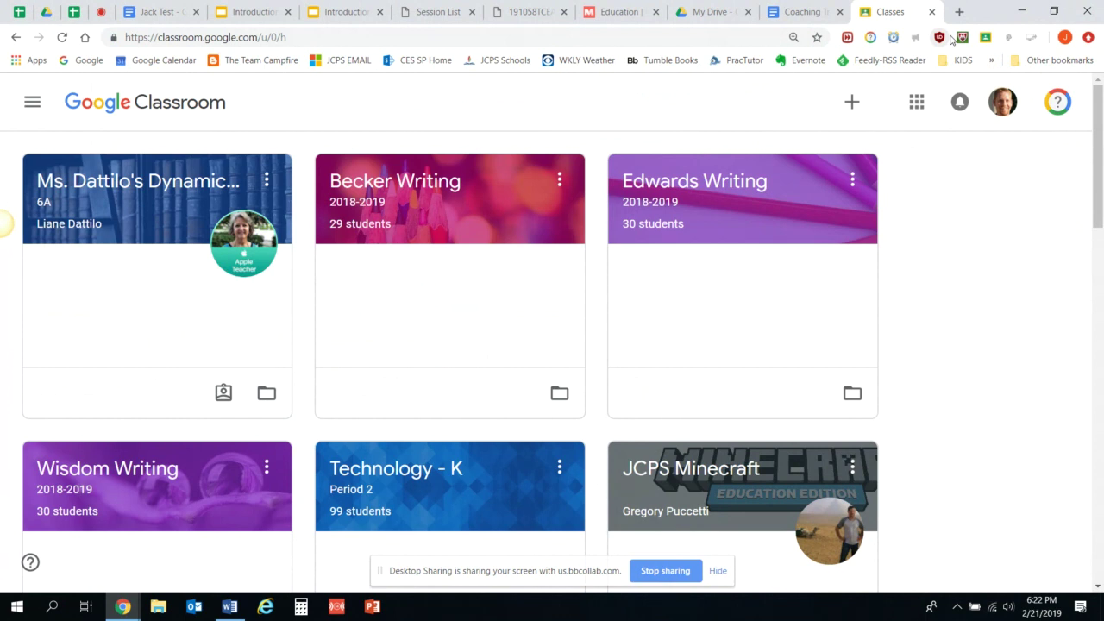
Open the Mr. Hockenbury class from the class list and display its class code full-screen.
left_click(851, 105)
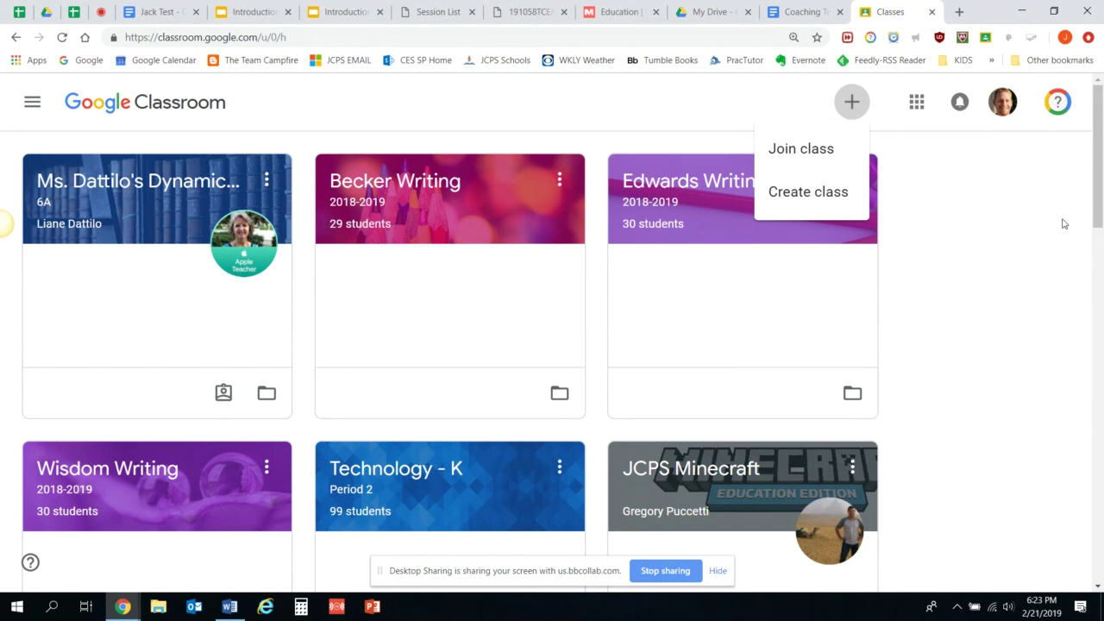
left_click(1038, 243)
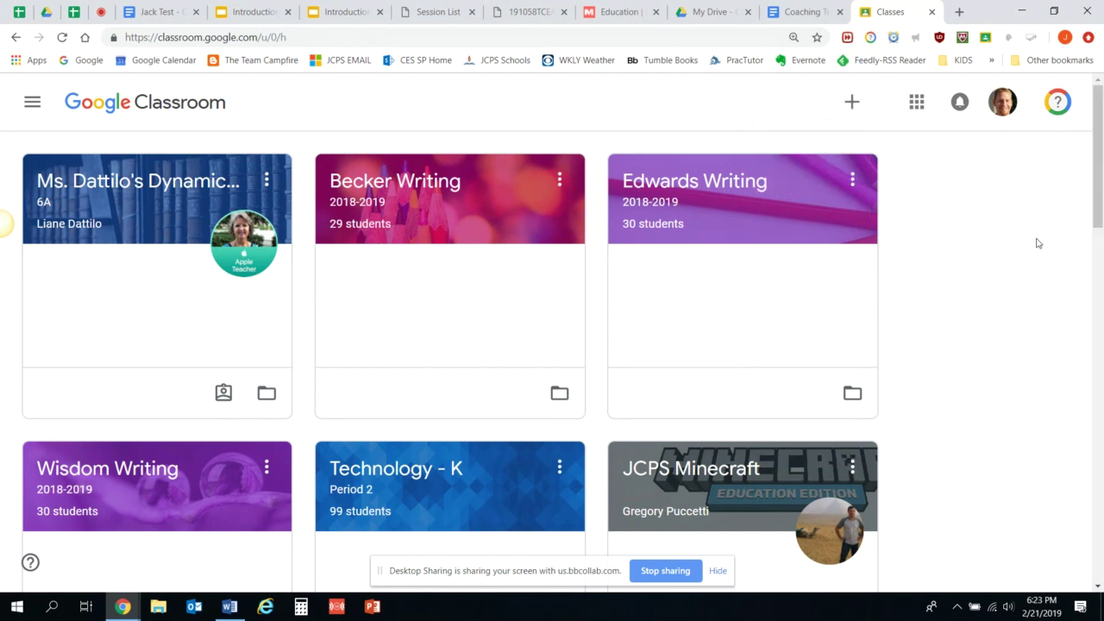
double_click(1039, 243)
scroll(1101, 243, "down", 1)
scroll(1101, 244, "down", 5)
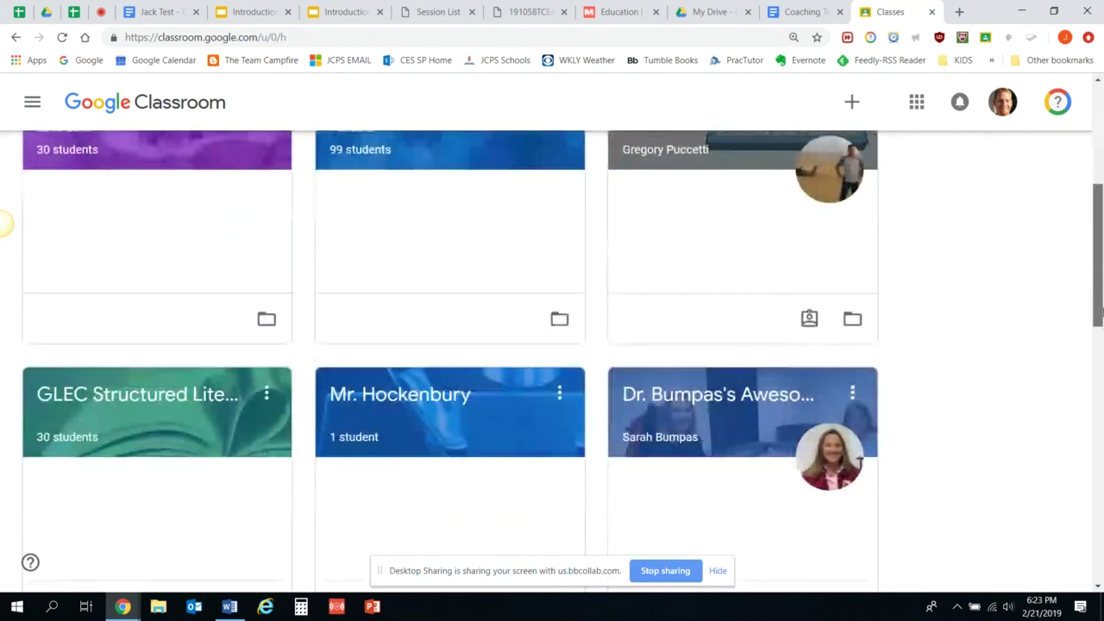
left_click(434, 244)
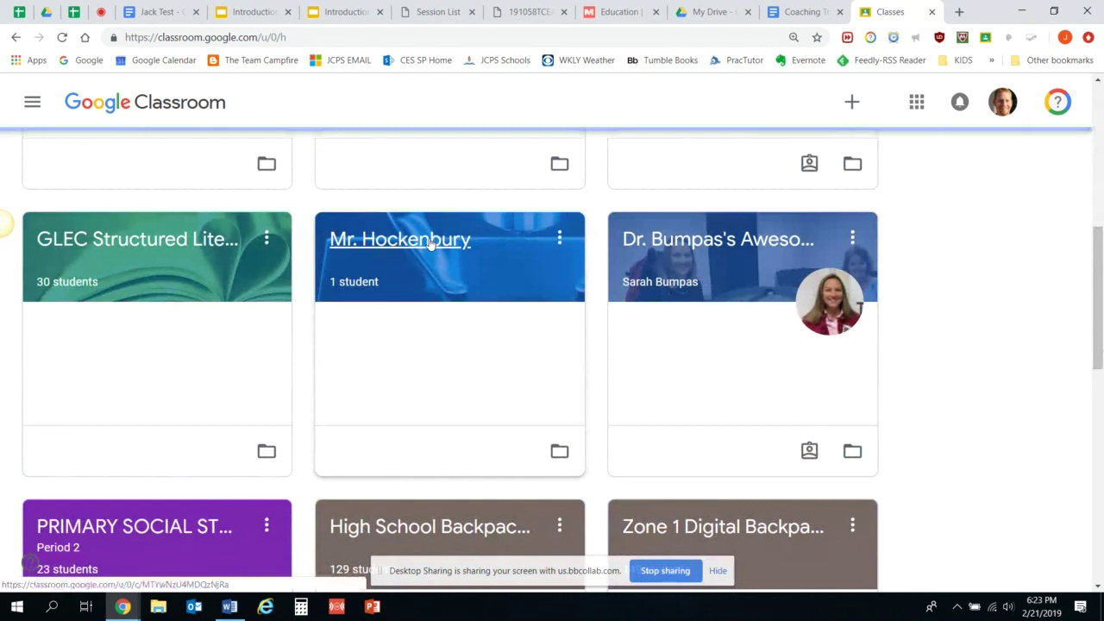
left_click(249, 232)
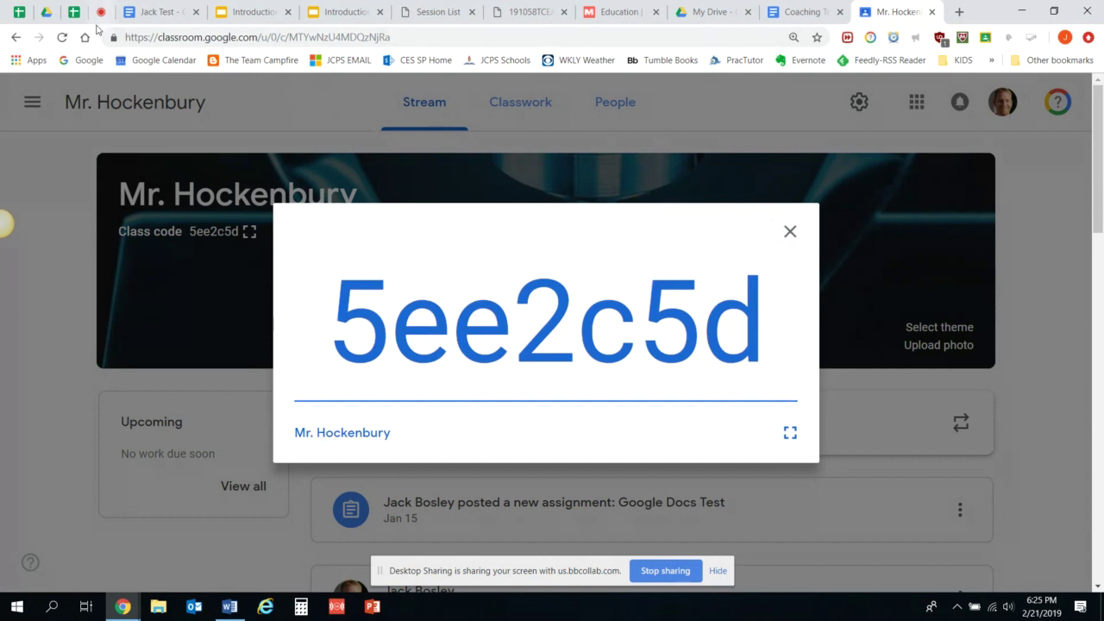
Reload, then use the navigation menu to return to the Classes home page of class cards.
left_click(64, 38)
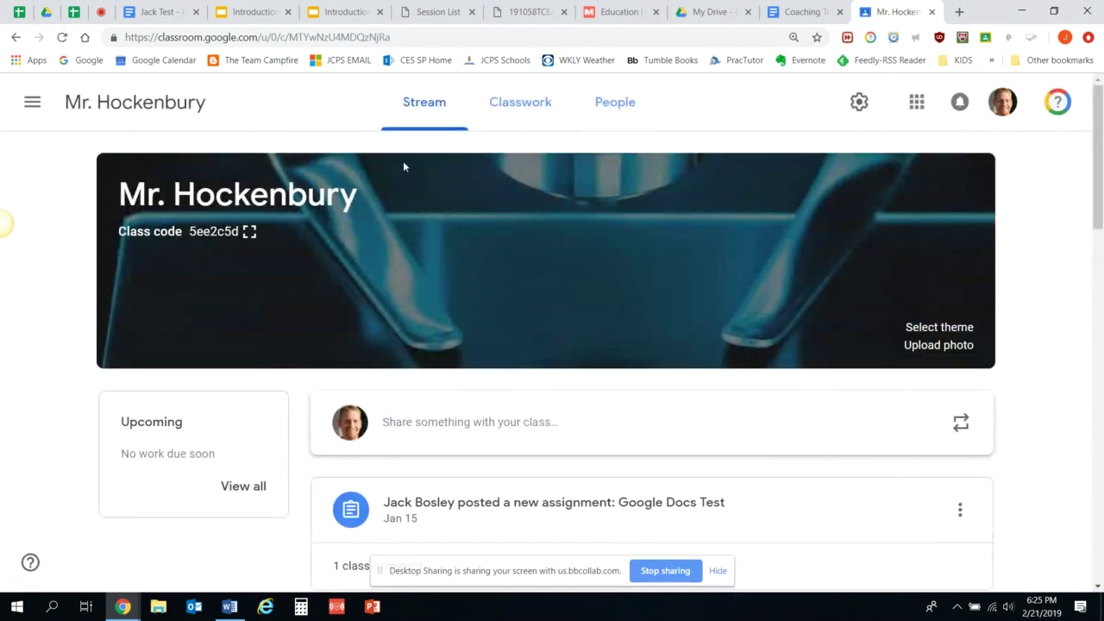
left_click(32, 102)
left_click(75, 118)
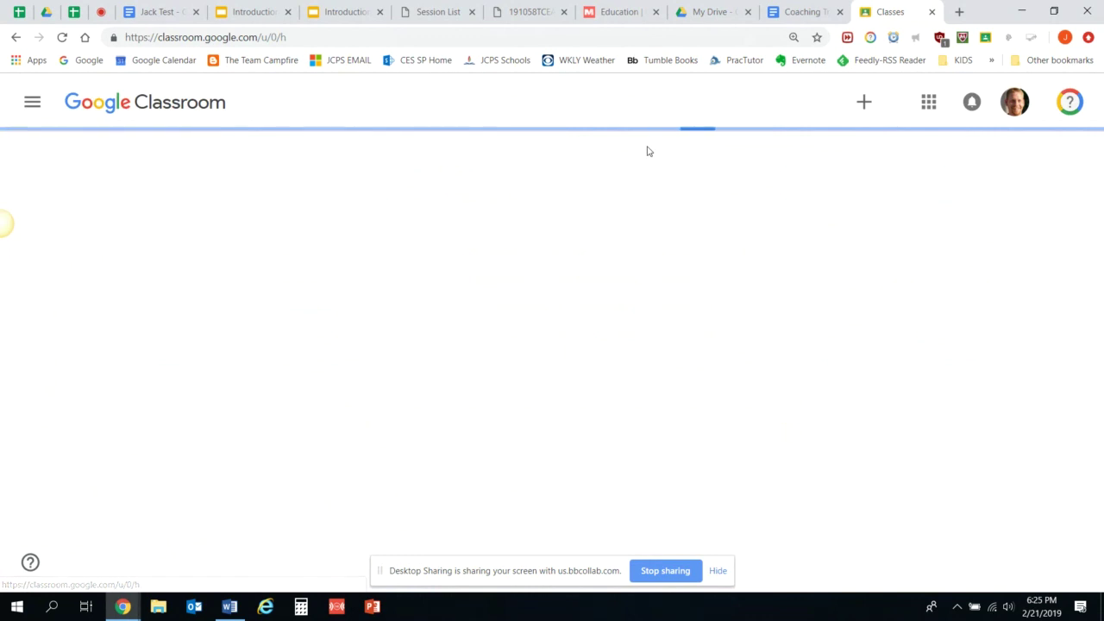
left_click(858, 107)
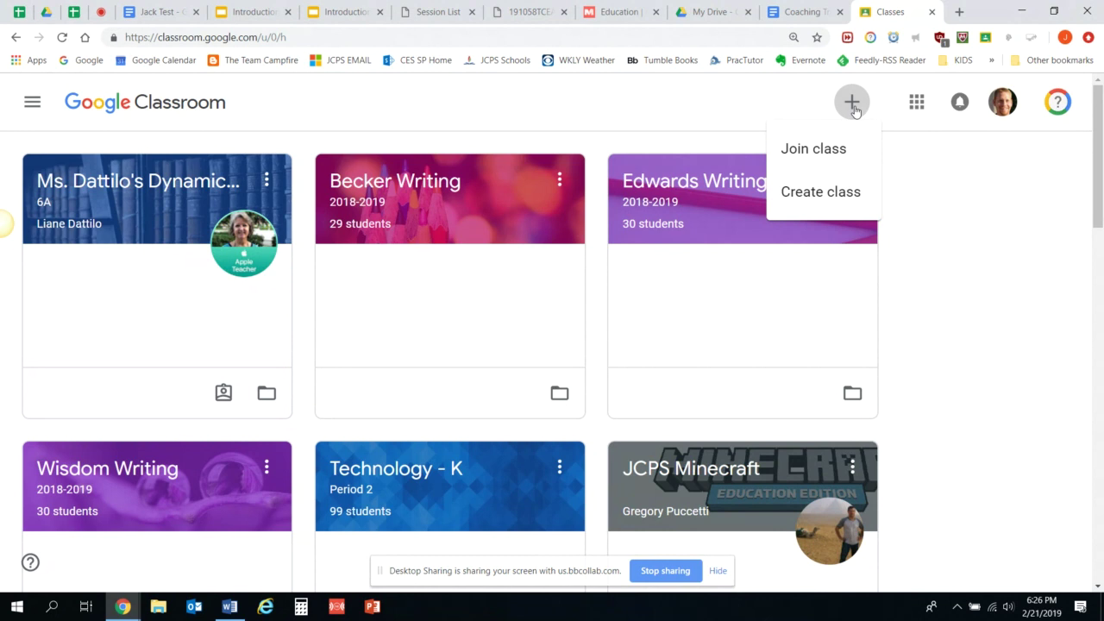
left_click(1055, 326)
scroll(1099, 229, "down", 6)
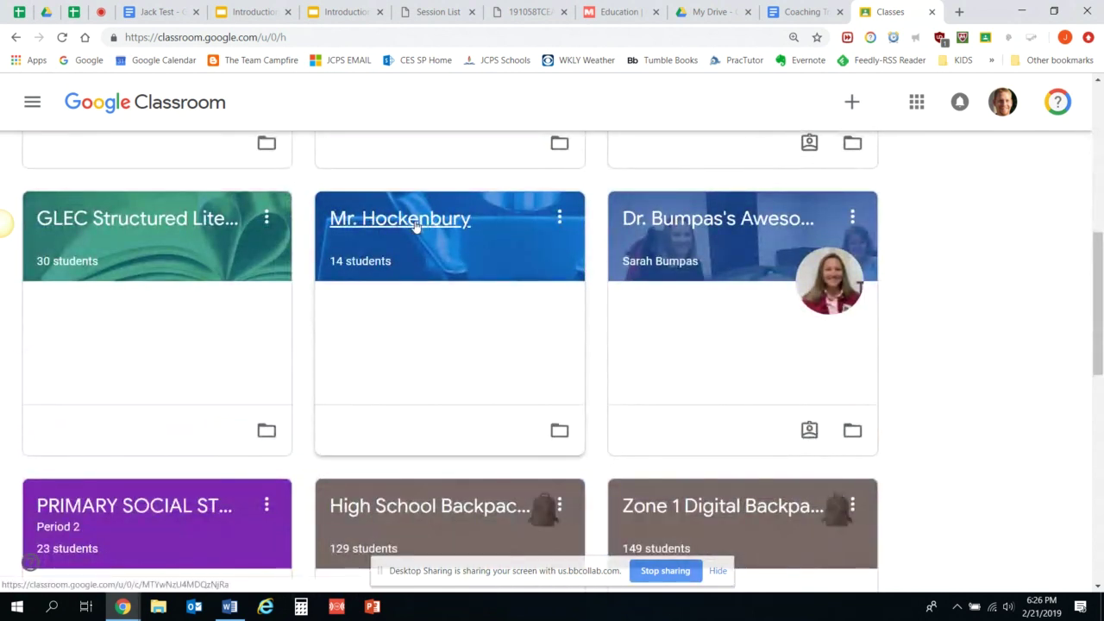
Open the Mr. Hockenbury class and view its People page with three teachers and students.
left_click(415, 225)
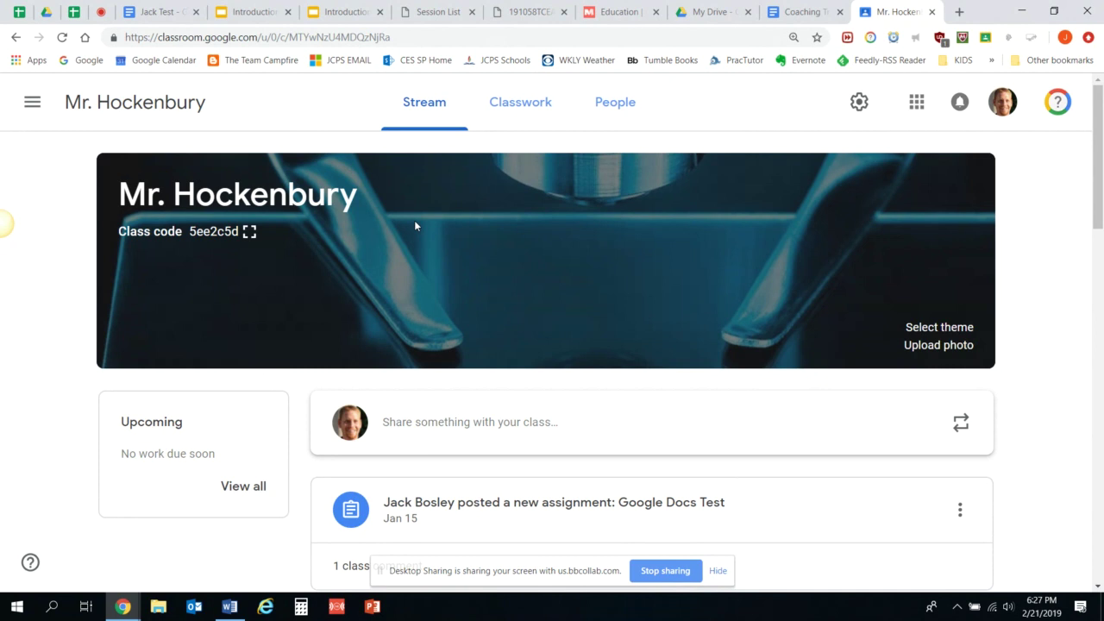
left_click(600, 121)
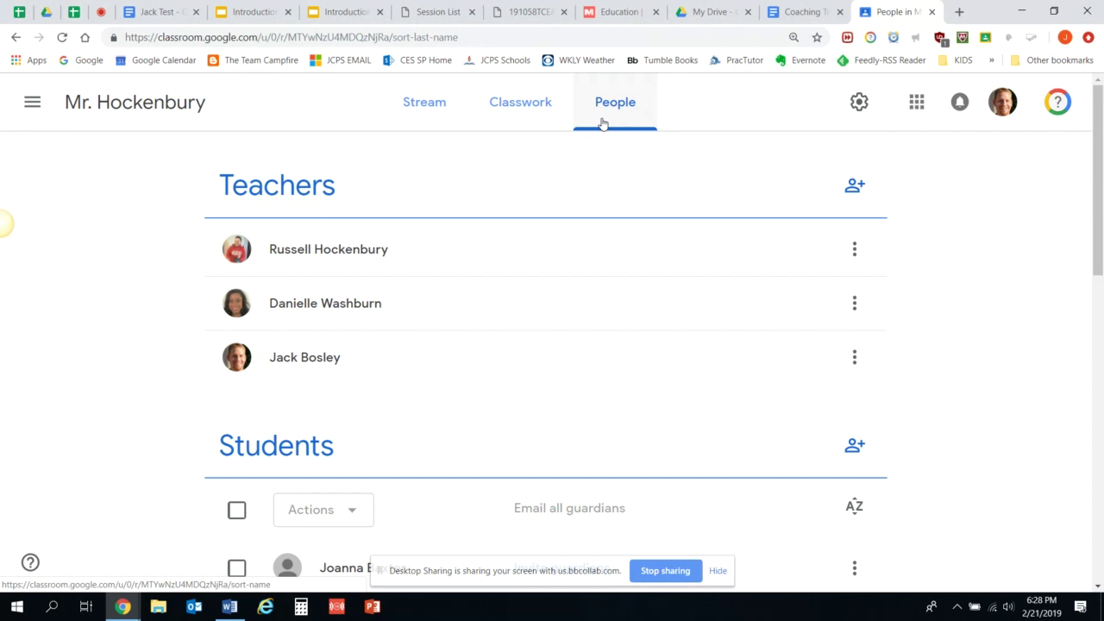
left_click(854, 187)
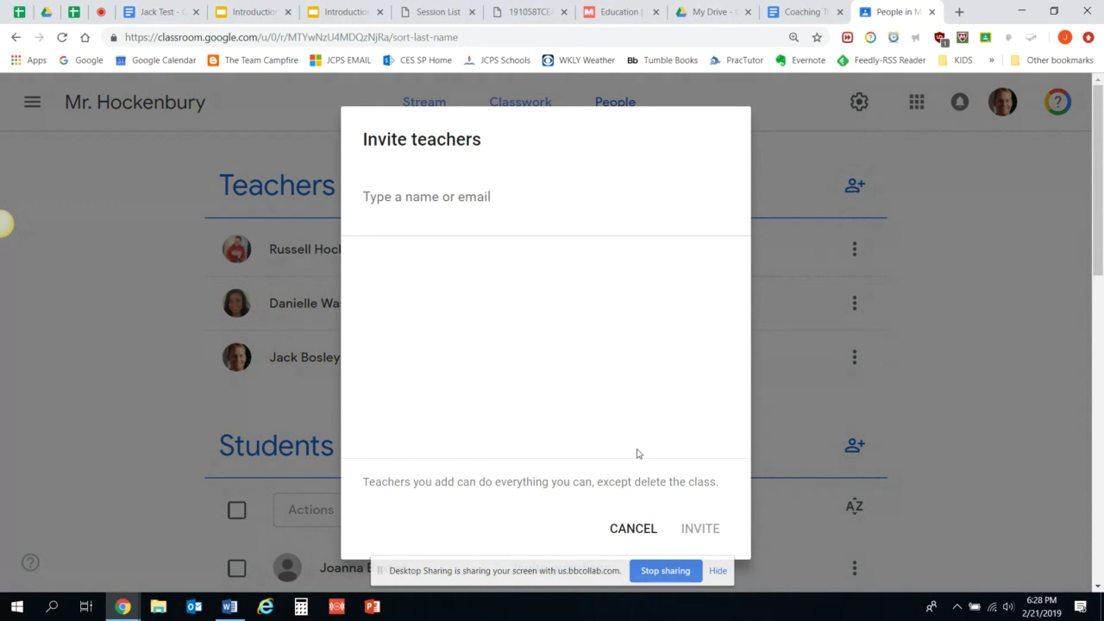
left_click(627, 541)
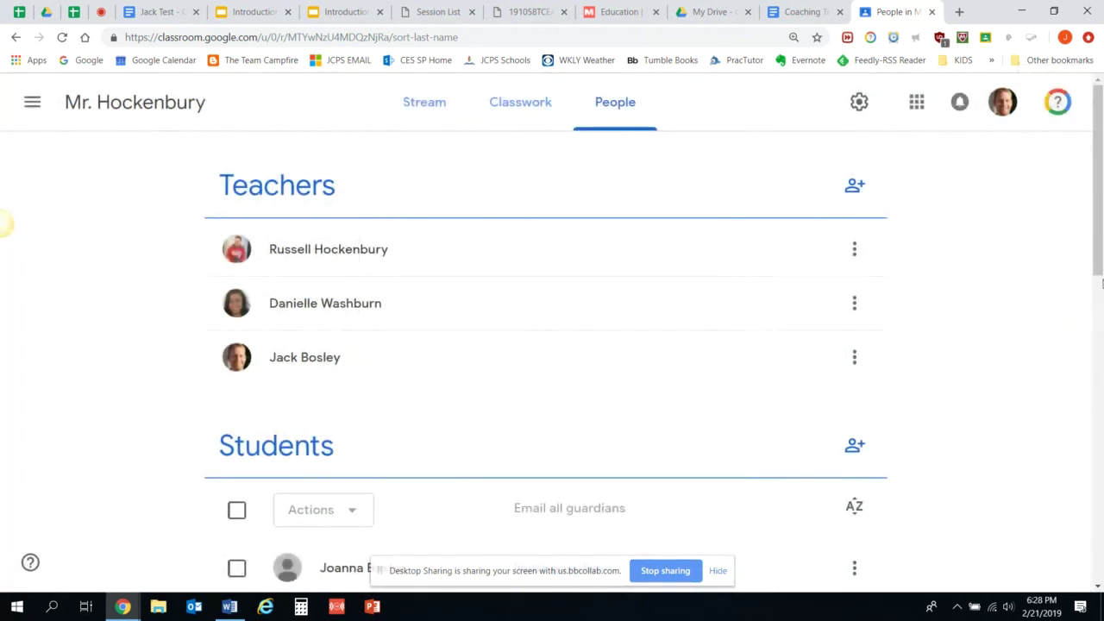
left_click_drag(1101, 283, 1099, 414)
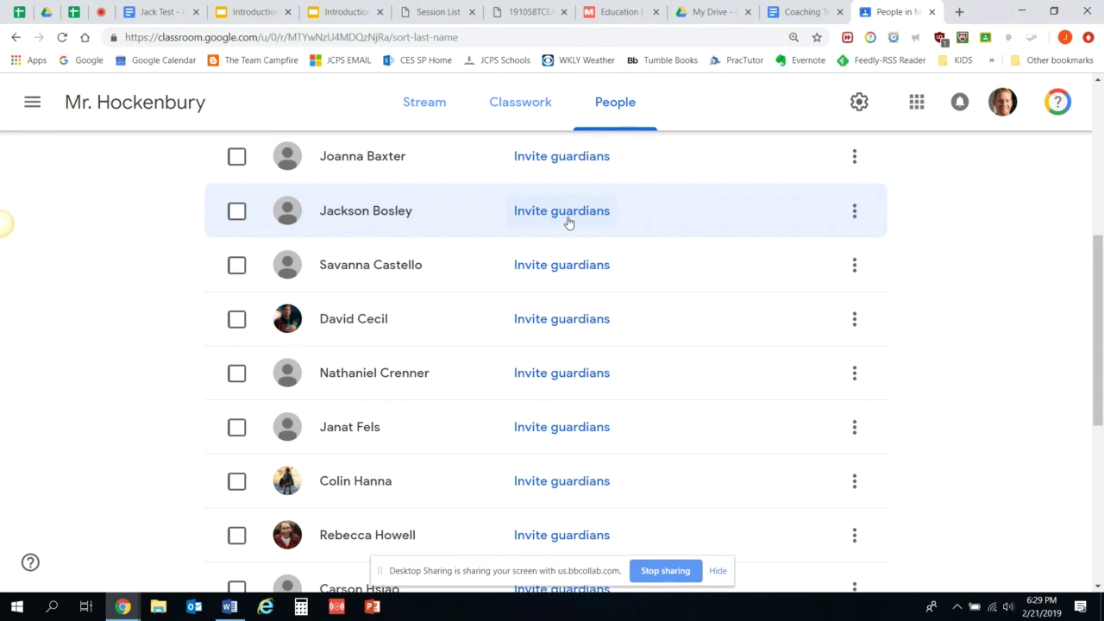
left_click(569, 220)
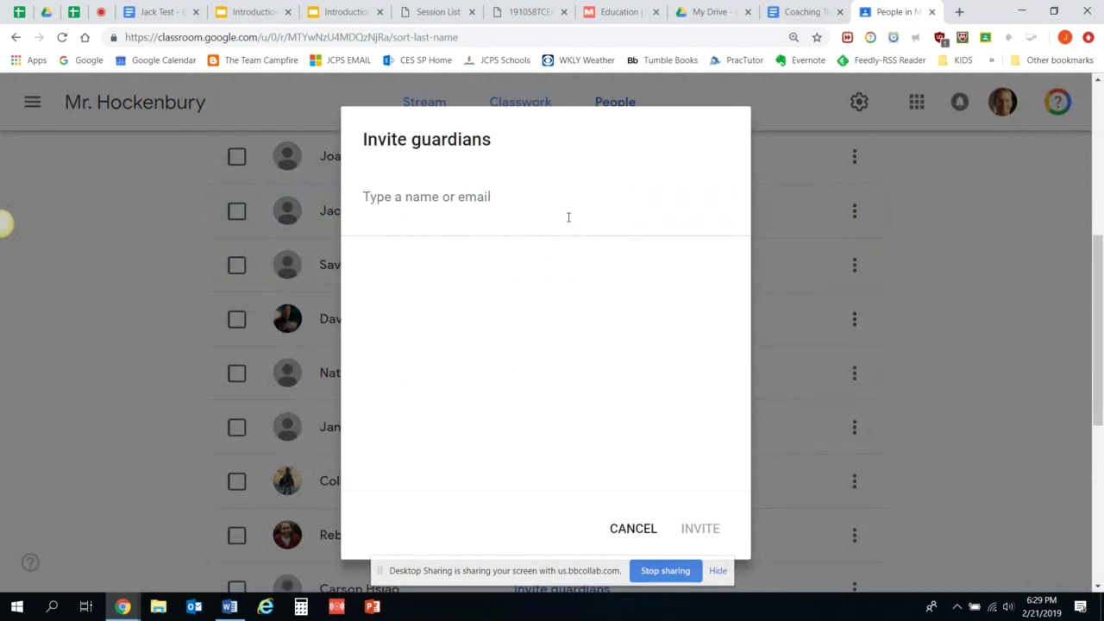
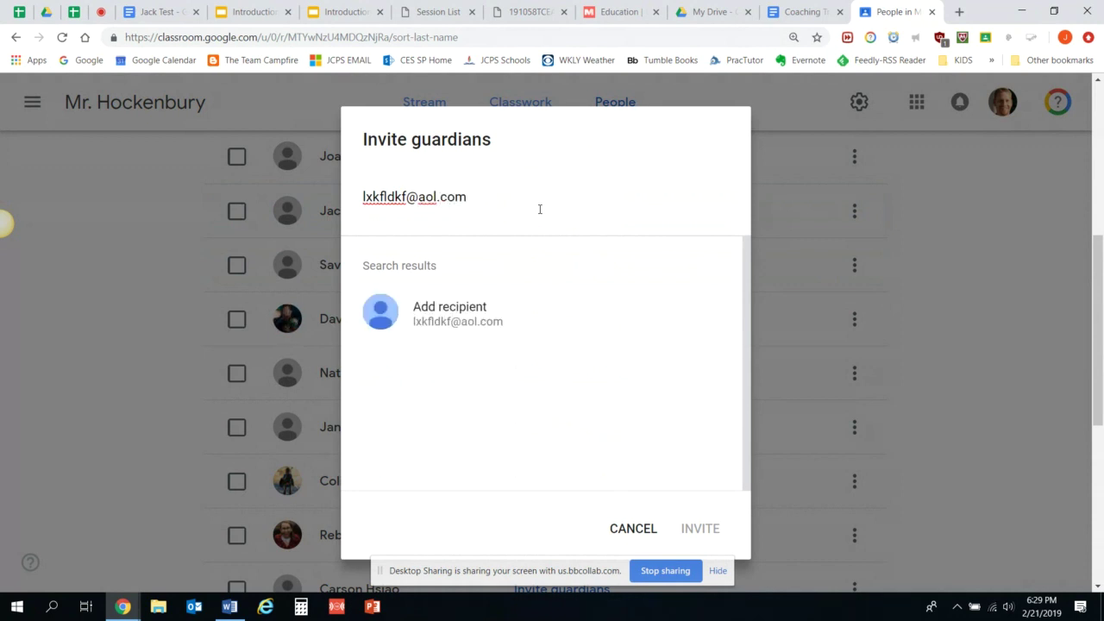
Enter the guardian's e-mail address and add it as an invitation recipient.
left_click(480, 329)
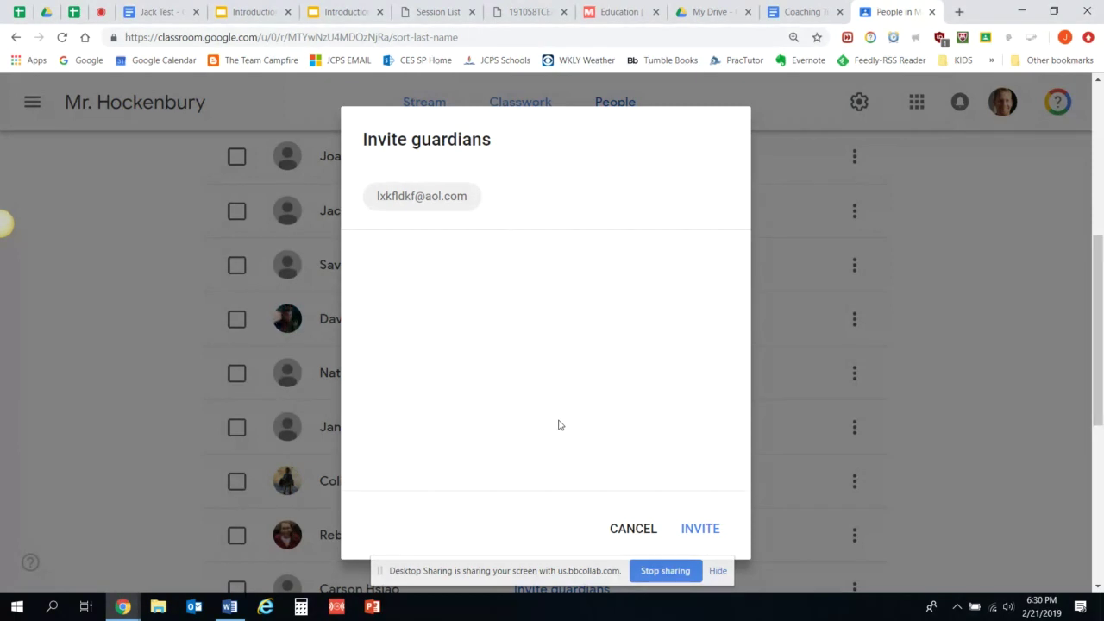
Cancel the Invite guardians dialog and scroll back up to the Students roster.
left_click(634, 535)
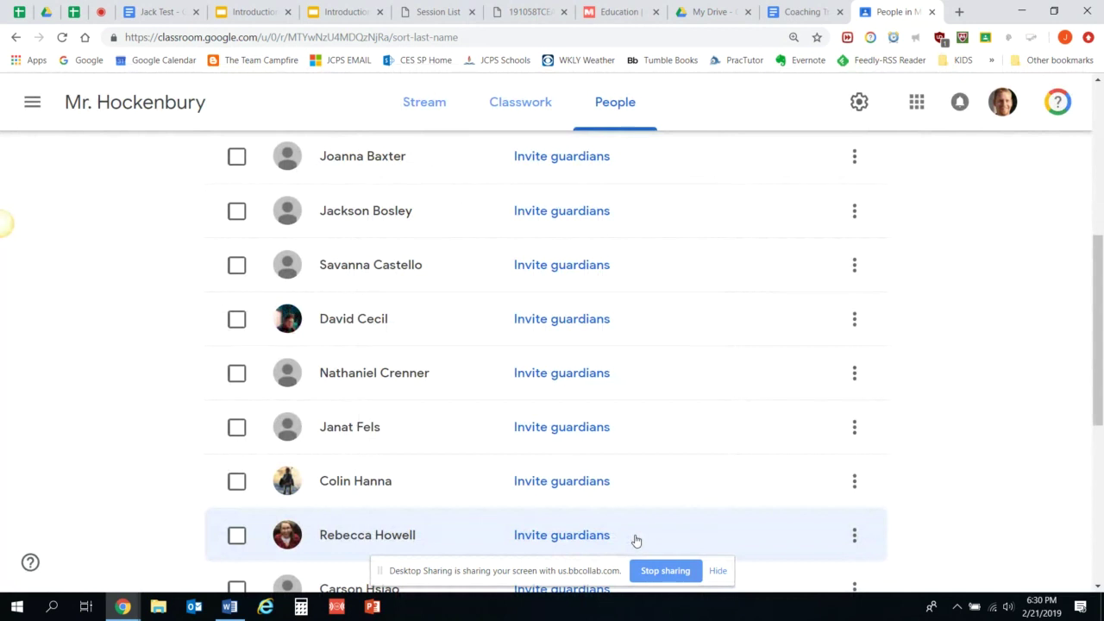
left_click_drag(1099, 384, 1099, 302)
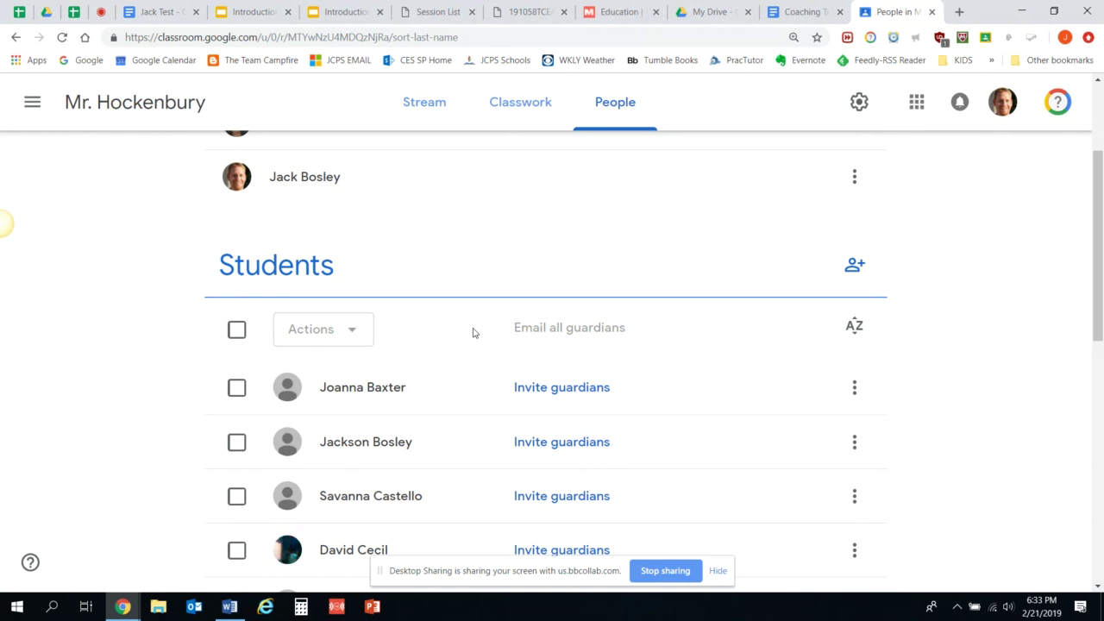
Switch from the People roster to the Mr. Hockenbury class Stream page.
left_click(417, 122)
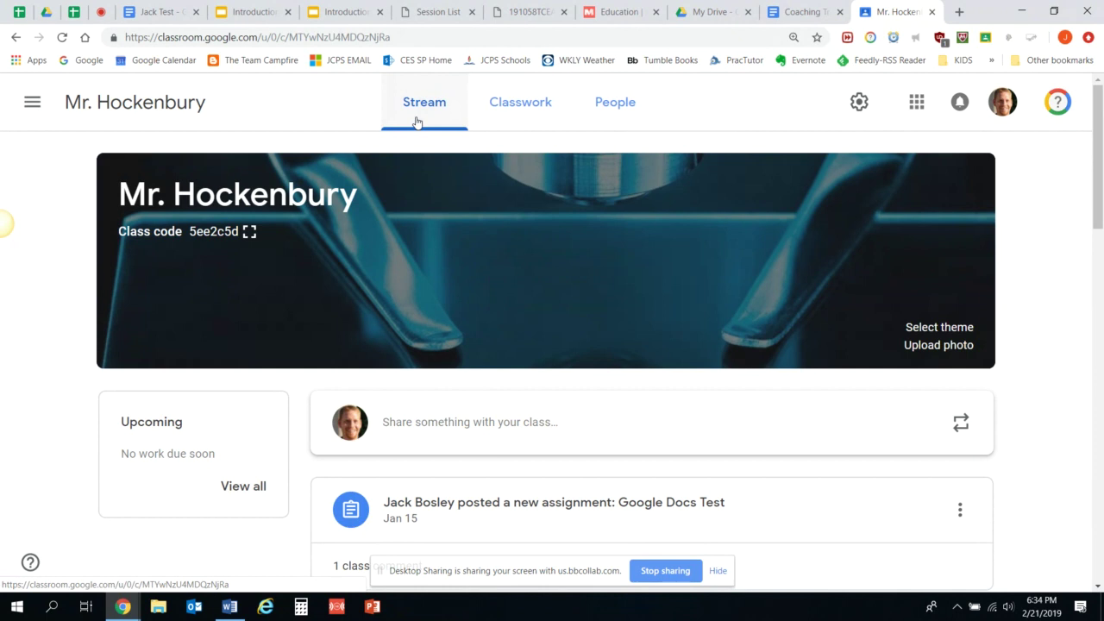
Compose a stream post for all students reading 'There is a test tomorrow'.
left_click(480, 448)
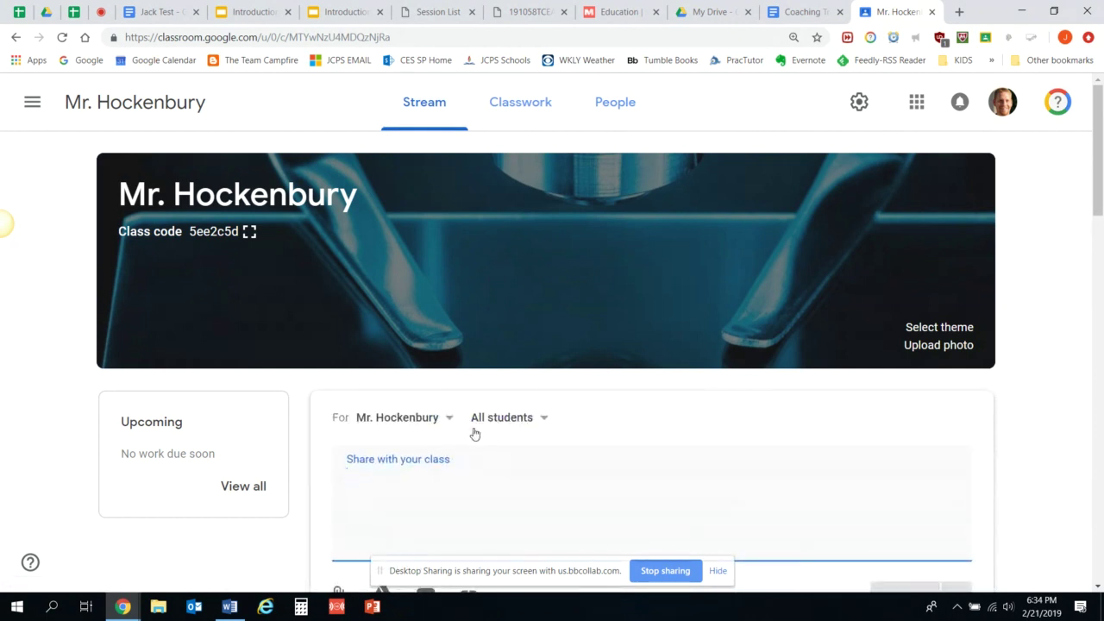
type("There is sa")
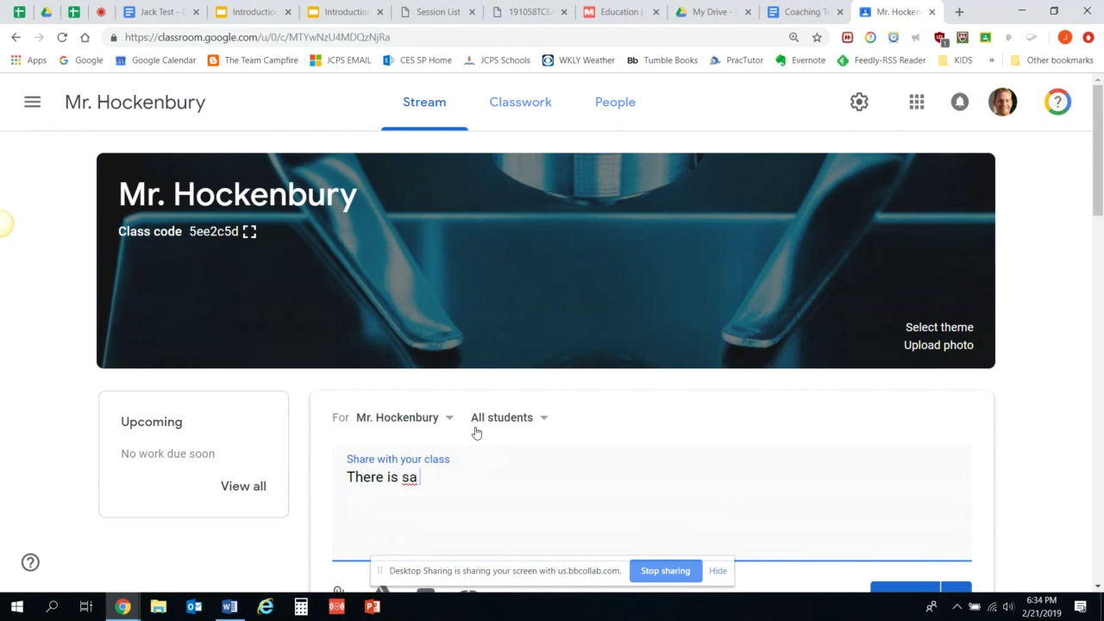
key("BackSpace")
key("BackSpace")
type("a test tomorrow")
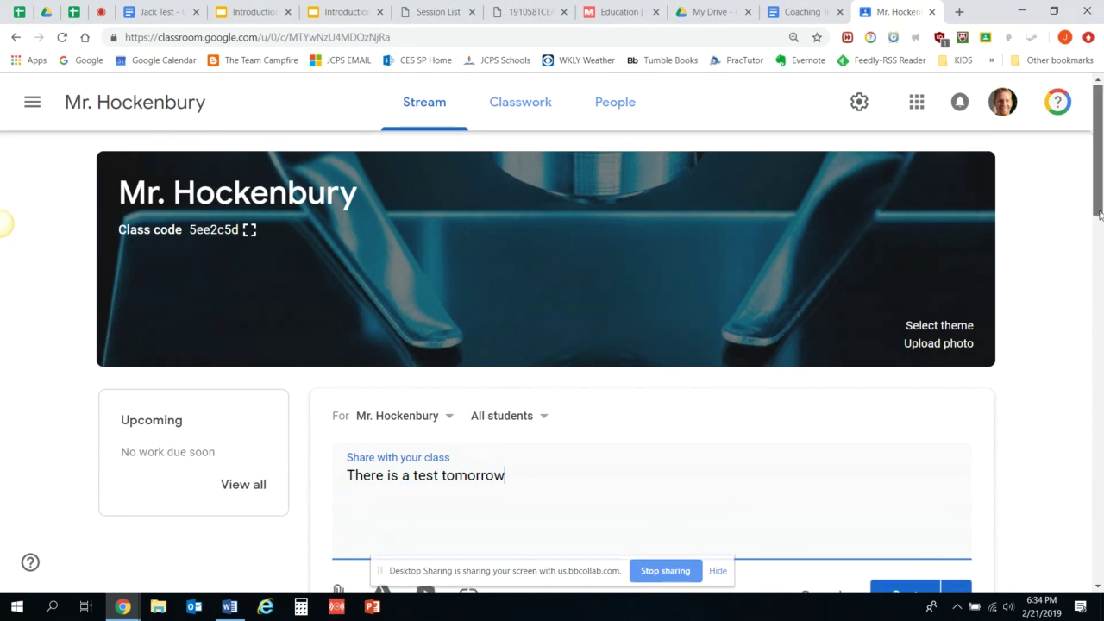
left_click_drag(1099, 211, 1100, 249)
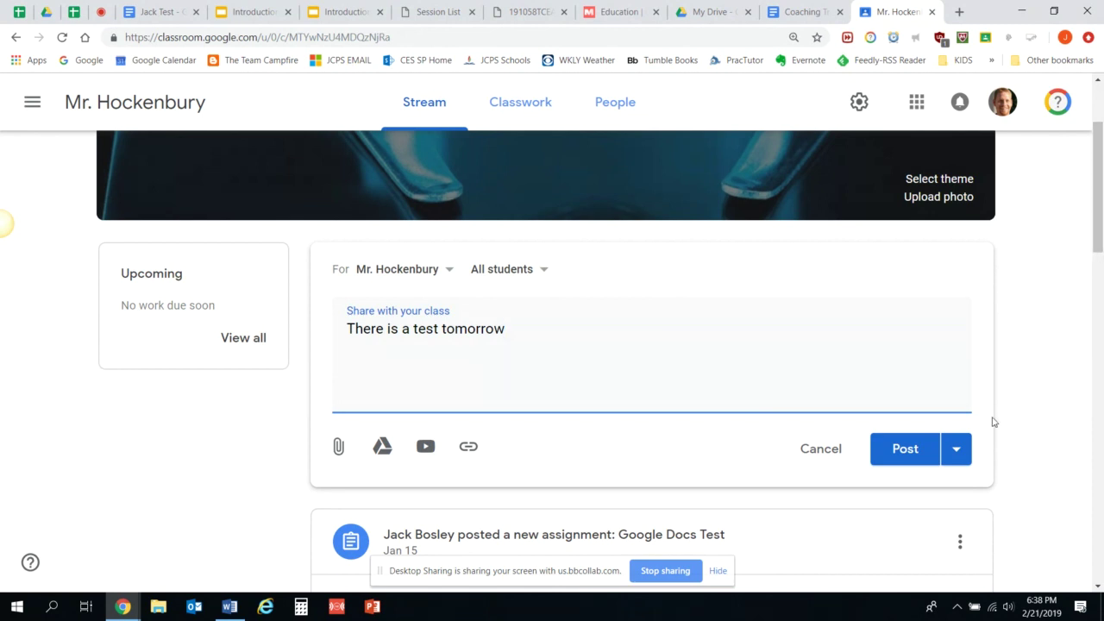
Post the 'There is a test tomorrow' announcement to the class stream.
left_click(916, 453)
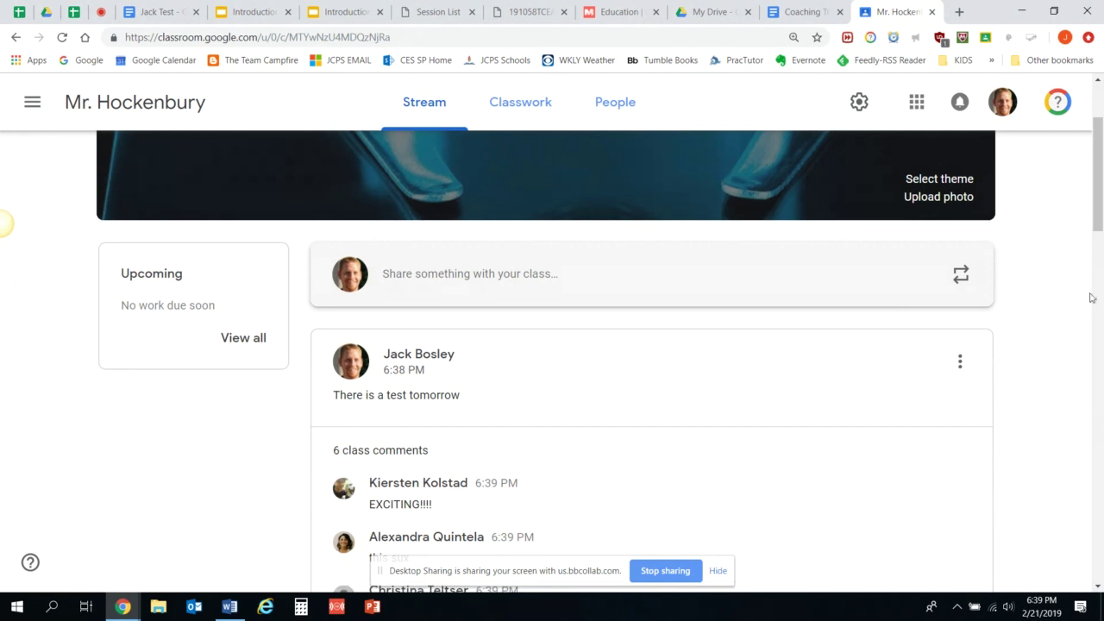
left_click_drag(1102, 182, 1101, 231)
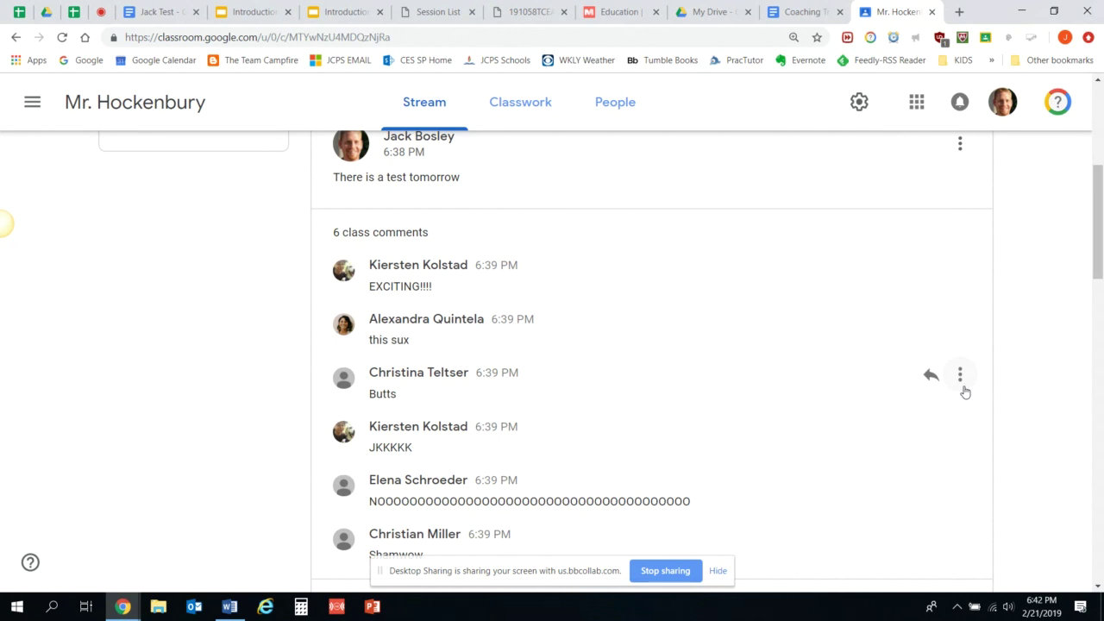
Open a student comment's options, then go to the Classwork page of draft assignments.
left_click(962, 376)
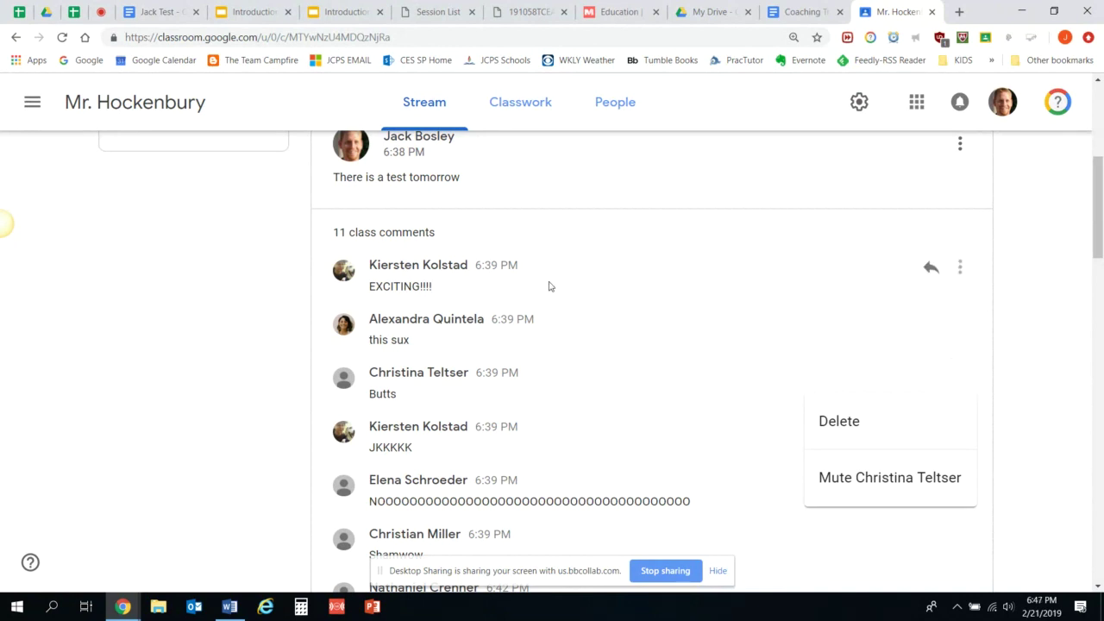
left_click(519, 104)
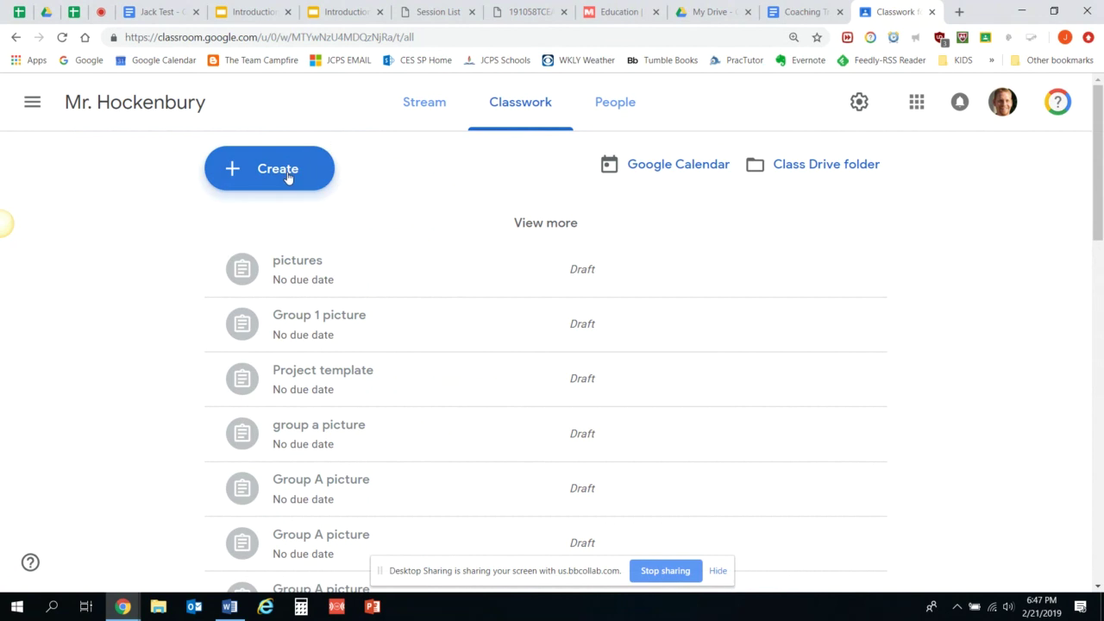
Start a new Assignment for all students from the Create menu, then reopen the menu.
left_click(288, 178)
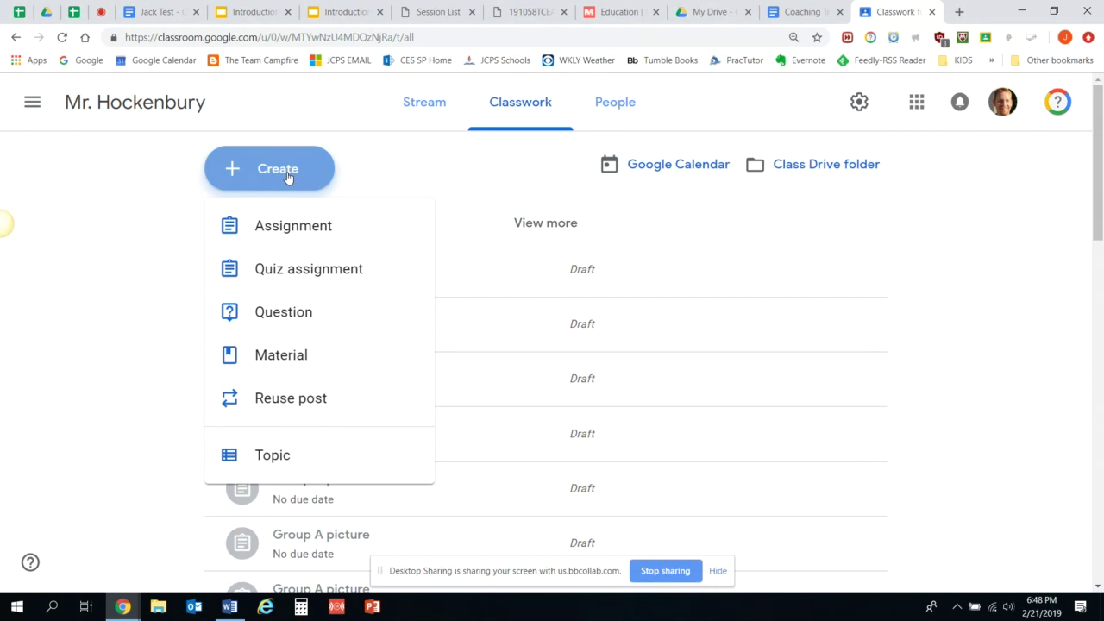
double_click(291, 250)
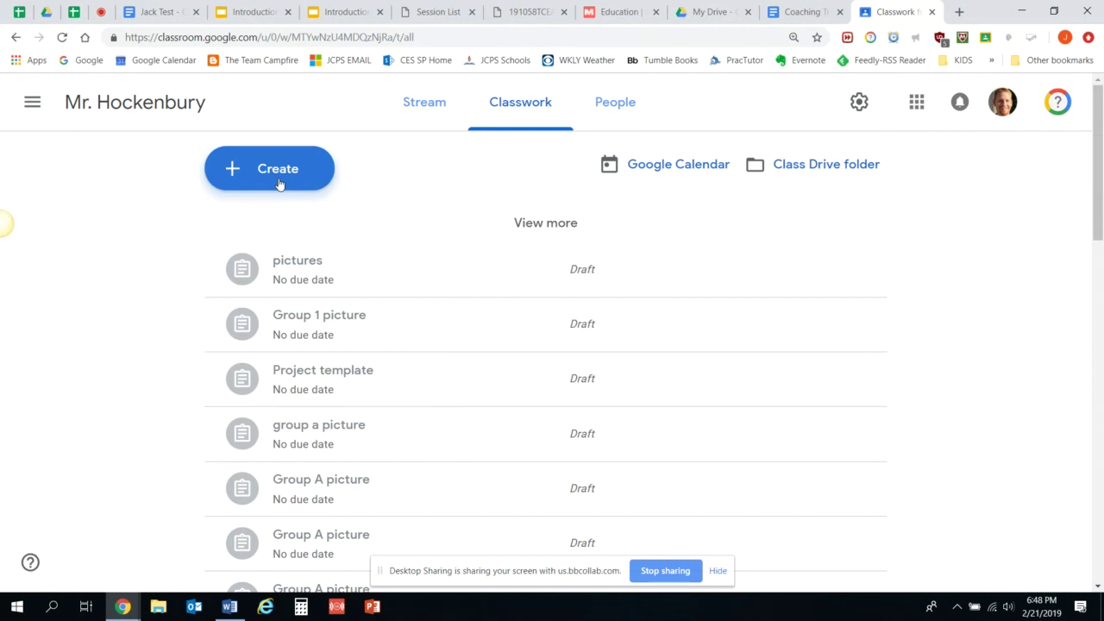
left_click(278, 183)
Draft a 'Ch 1 Vocab' assignment worth 1 point, check its topic list, then close it.
left_click(306, 243)
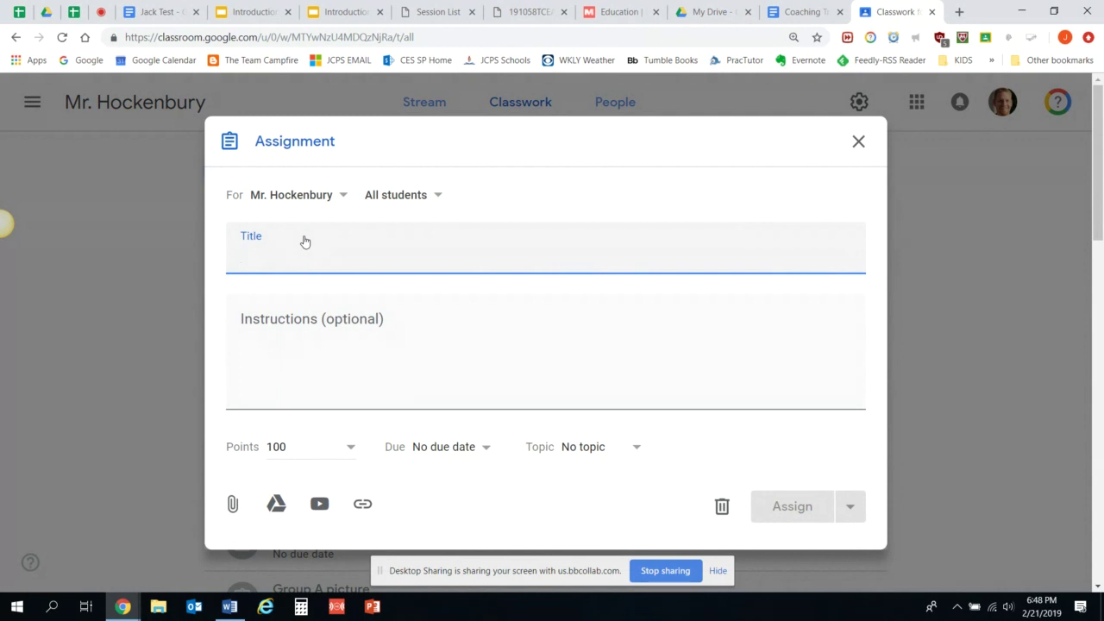
type("Ch 1 Vocab")
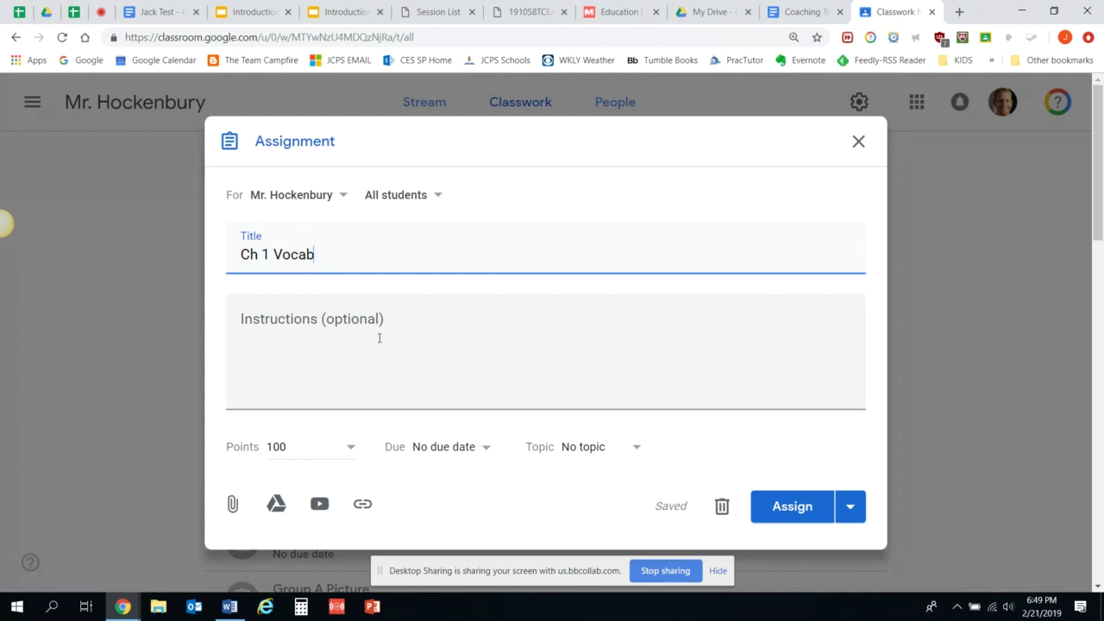
left_click(296, 449)
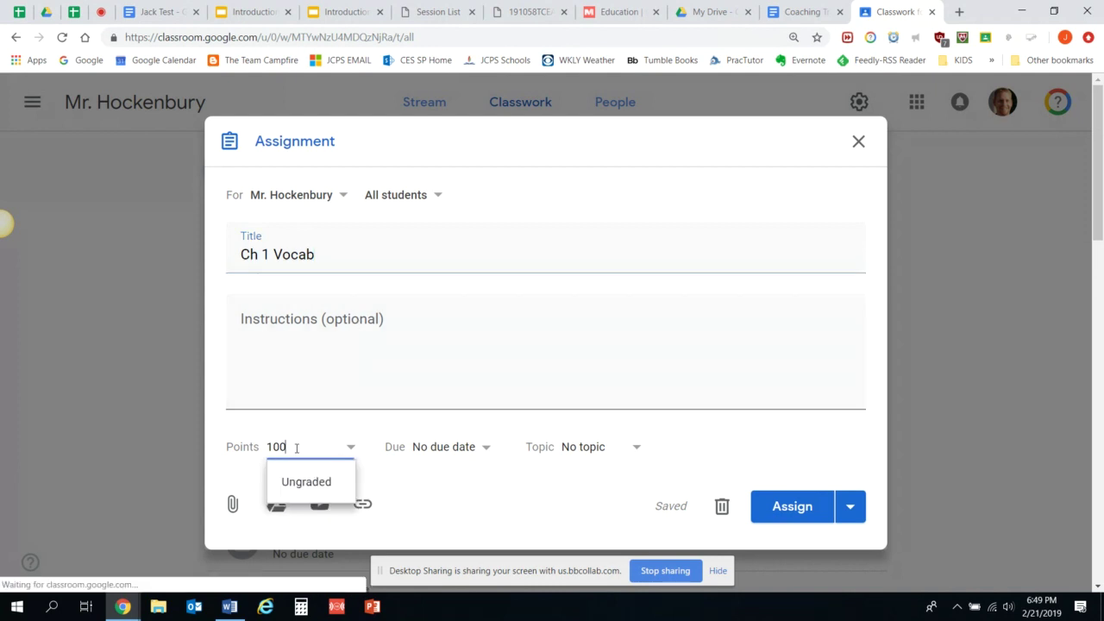
key("BackSpace")
key("BackSpace")
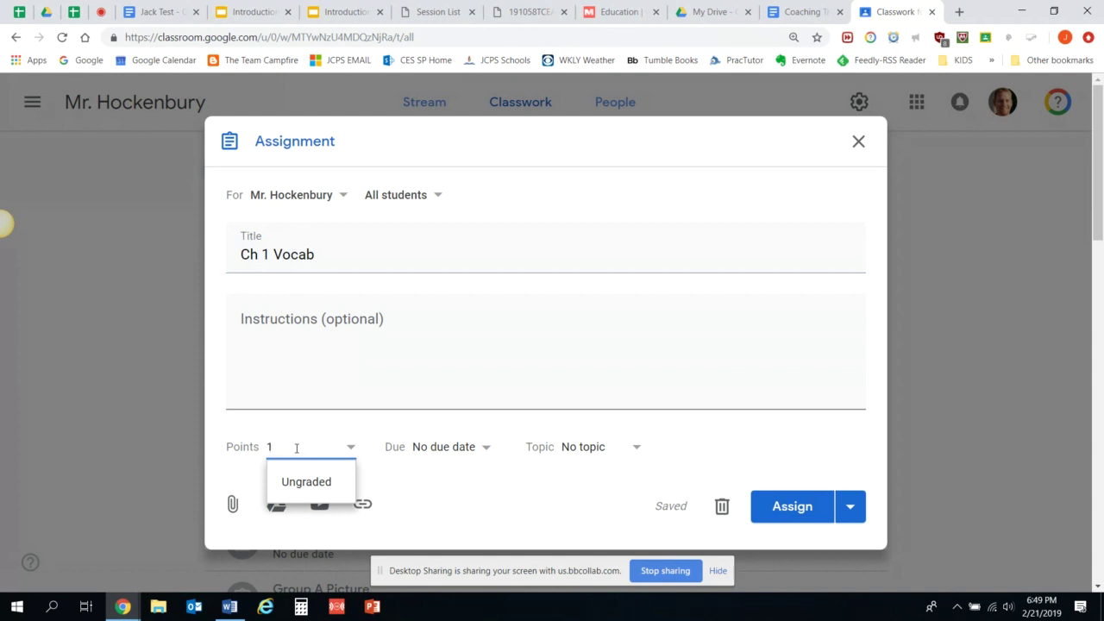
left_click(574, 464)
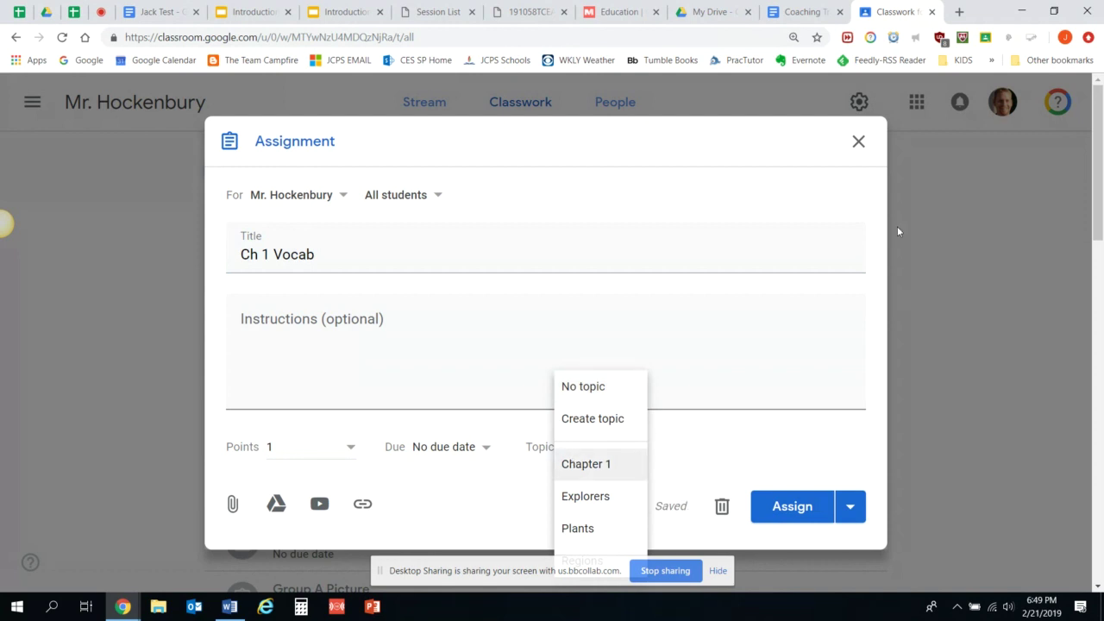
left_click(861, 141)
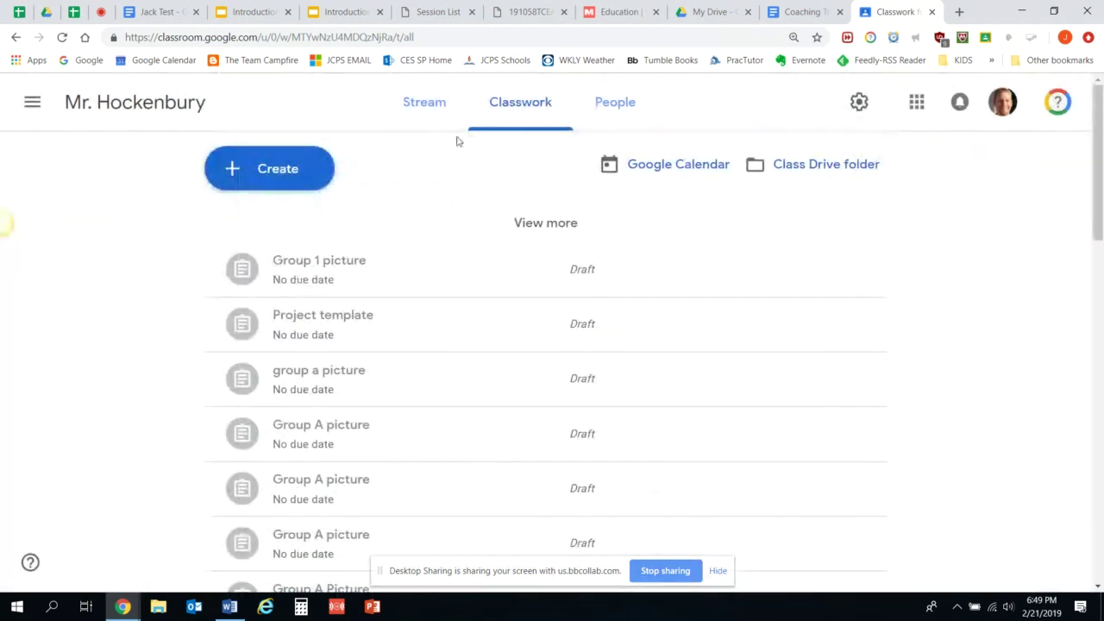
left_click(440, 114)
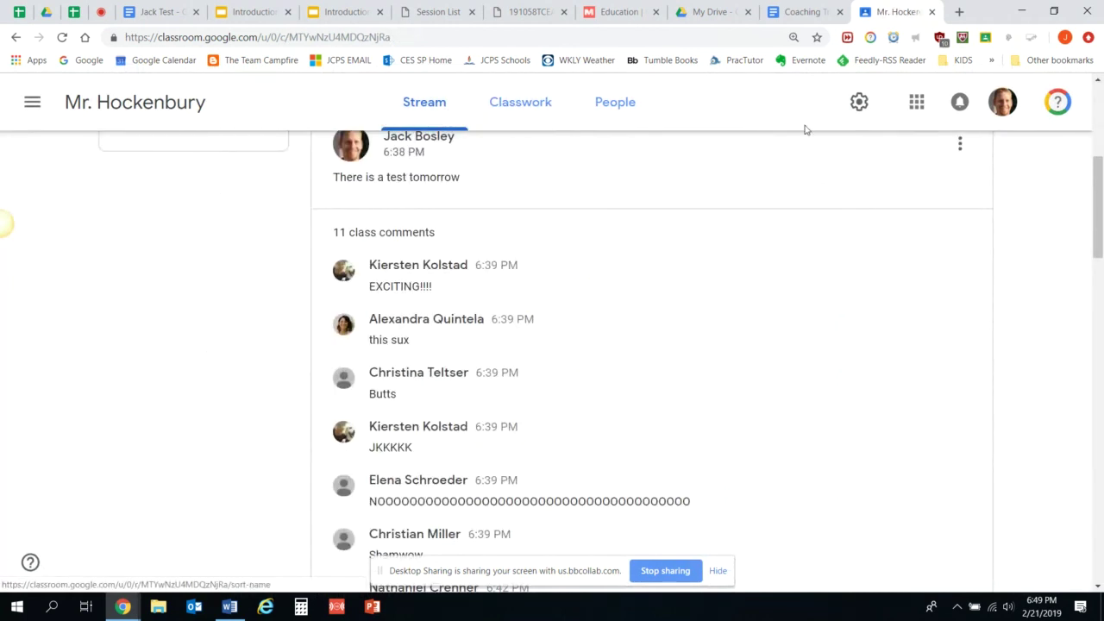
right_click(1100, 252)
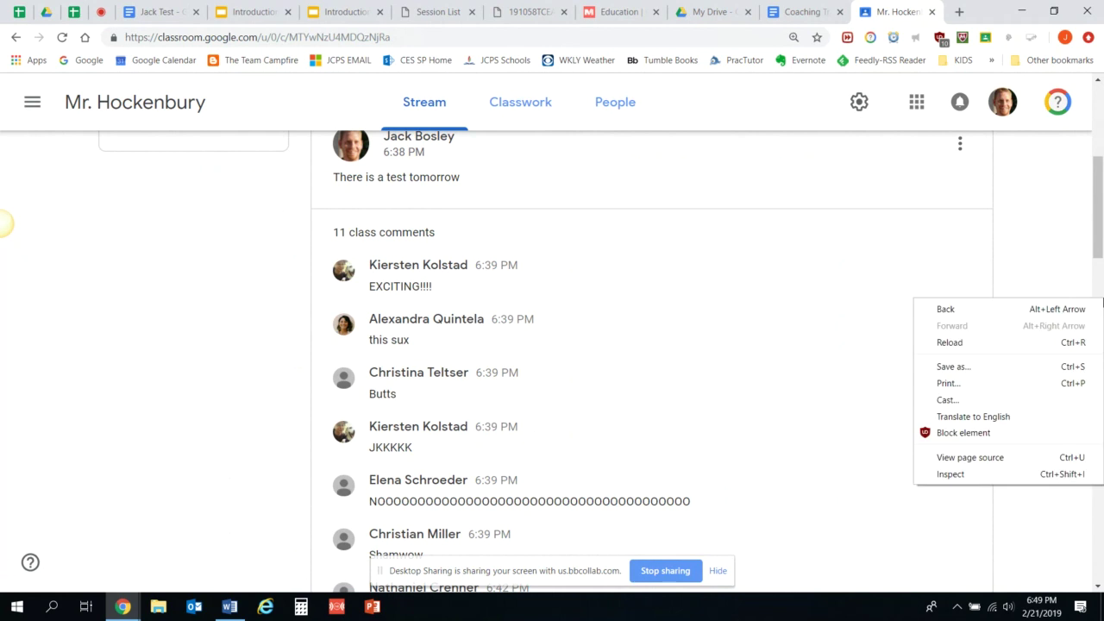
left_click(1102, 225)
left_click_drag(1102, 226, 1102, 434)
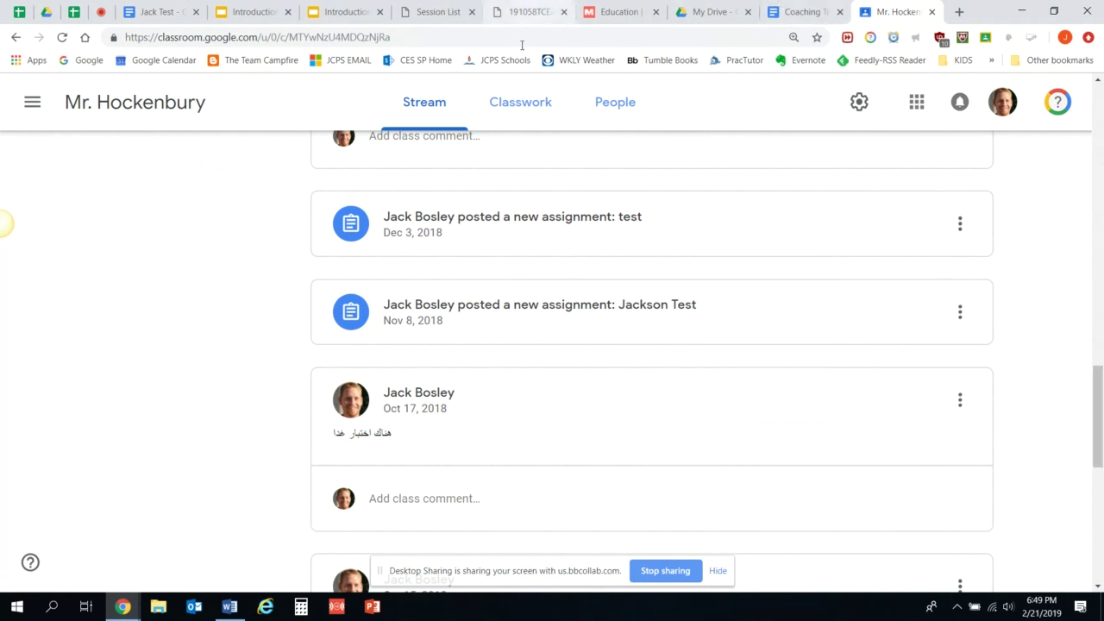
right_click(529, 113)
left_click(529, 113)
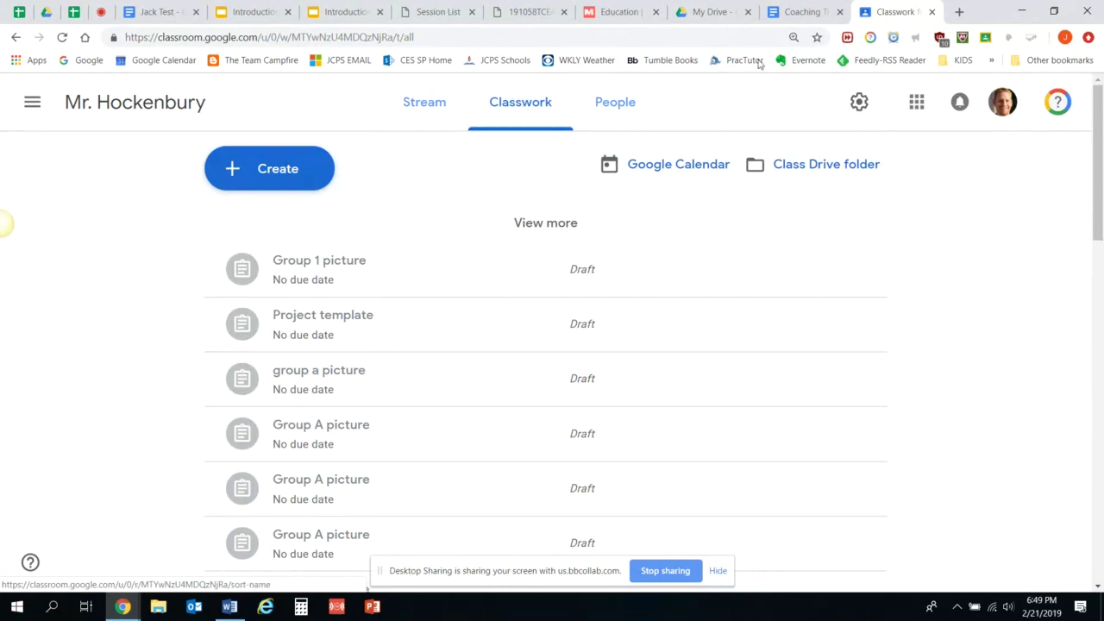
left_click_drag(1102, 170, 1102, 371)
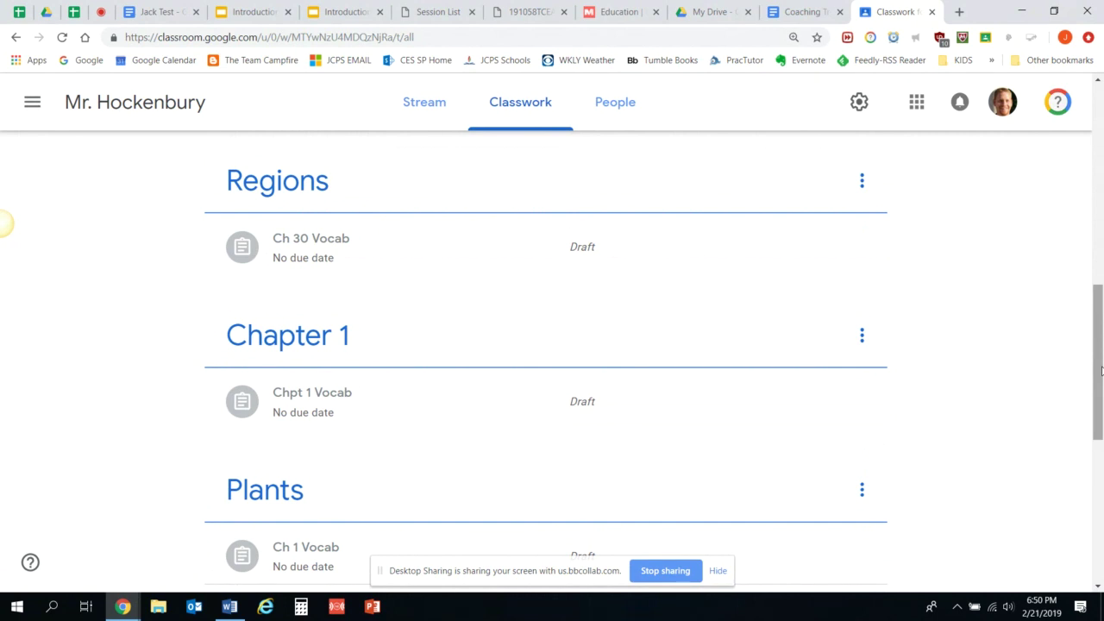
scroll(1067, 284, "up", 7)
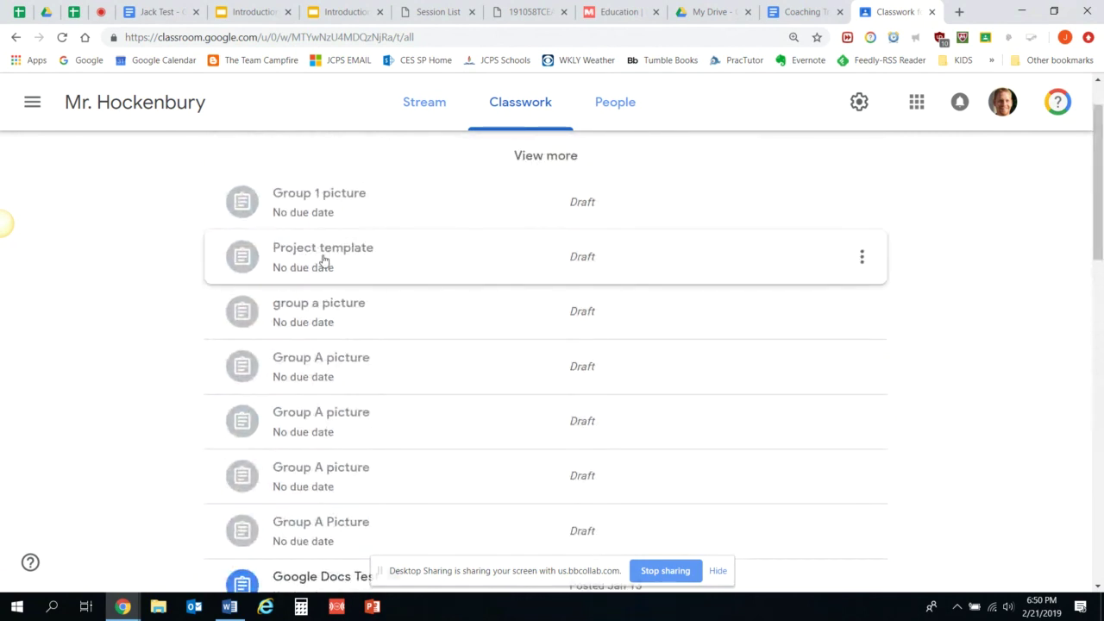
triple_click(1092, 202)
Start a new 'Ch 1 Vocab' assignment and confirm it is assigned to all students.
scroll(1091, 202, "up", 1)
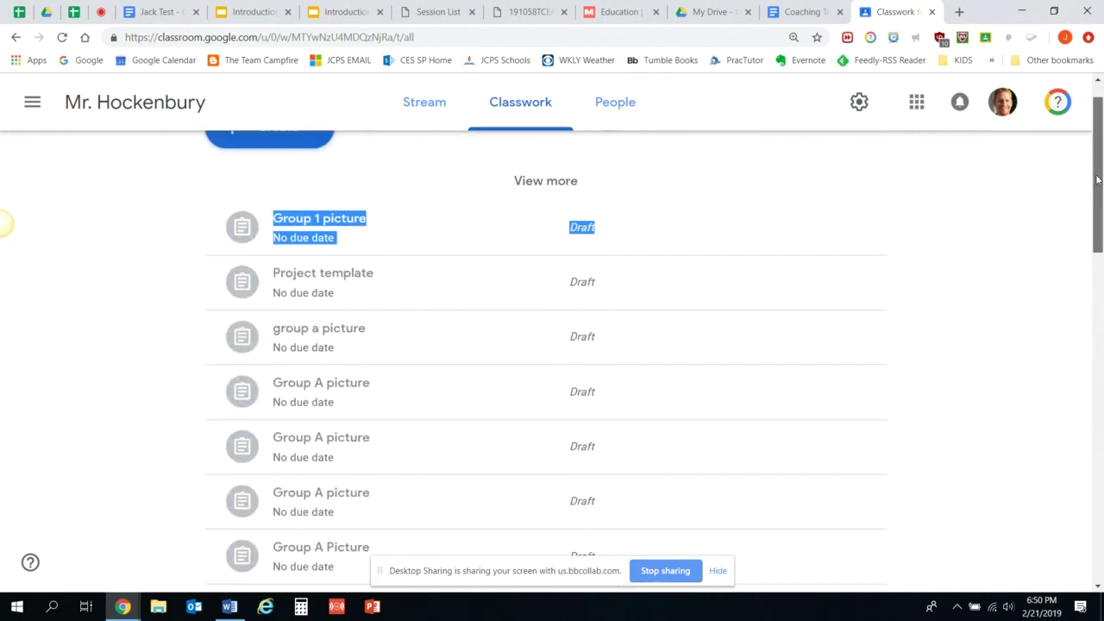
left_click(276, 169)
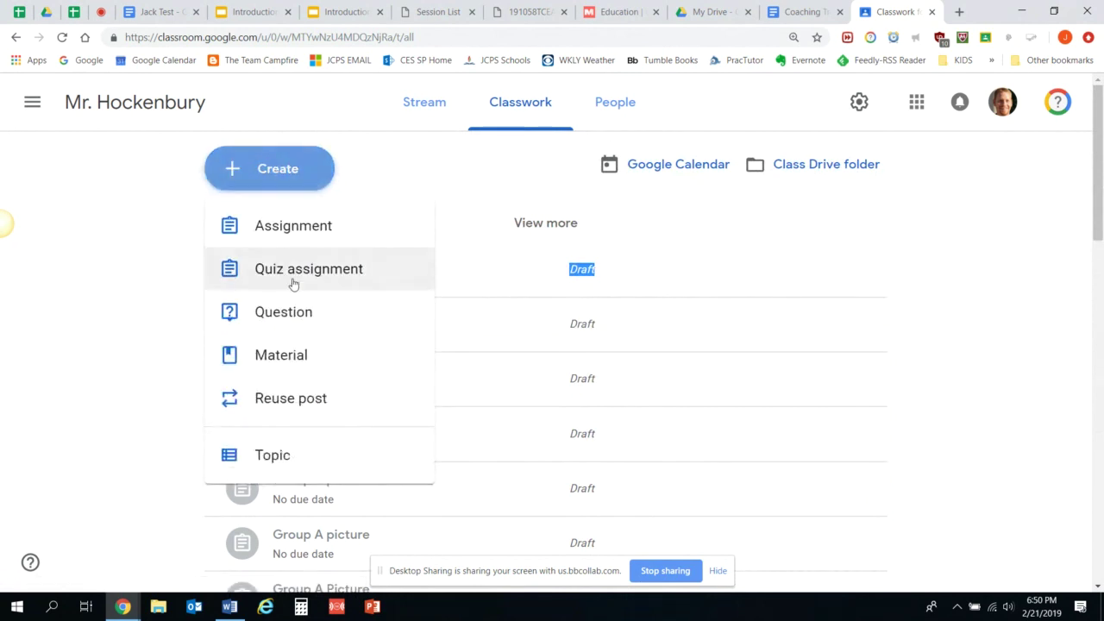
left_click(286, 238)
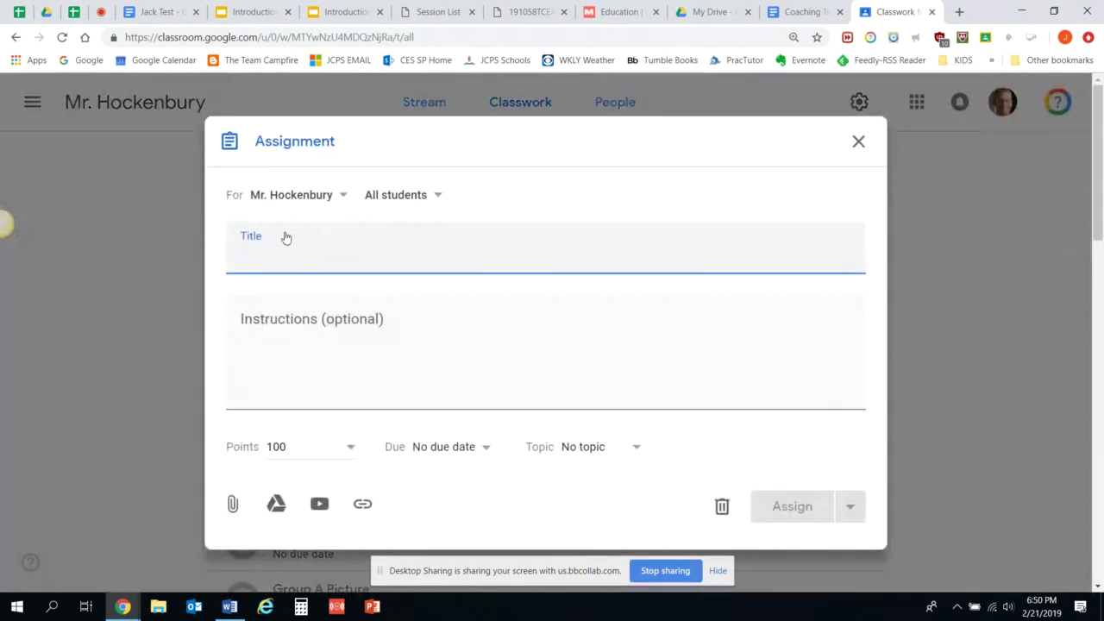
type("Ch 1 ")
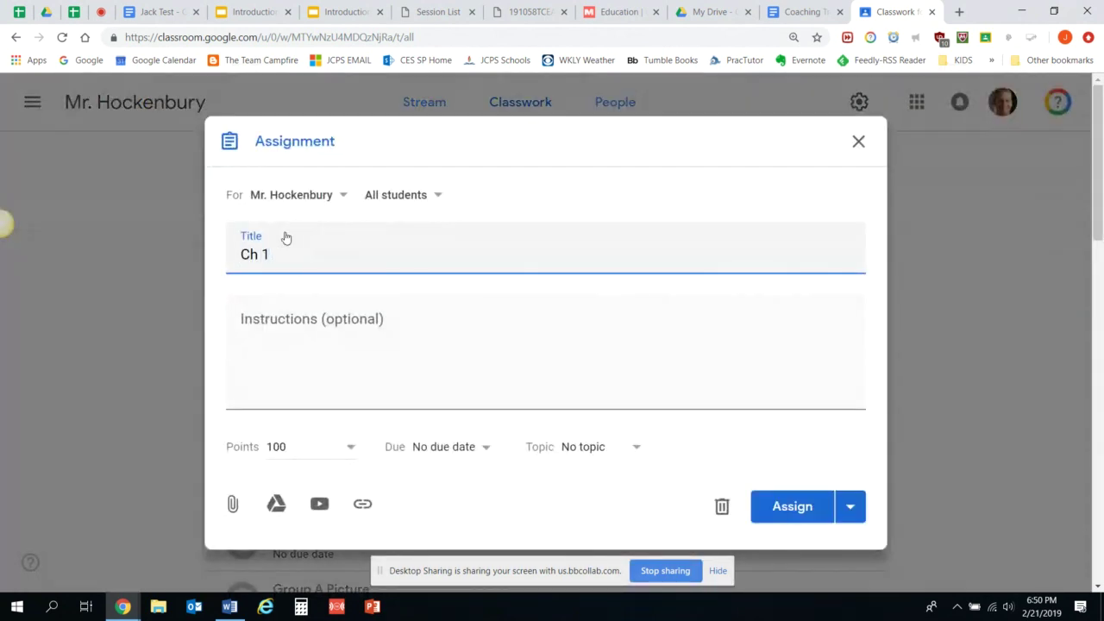
type("Vocab")
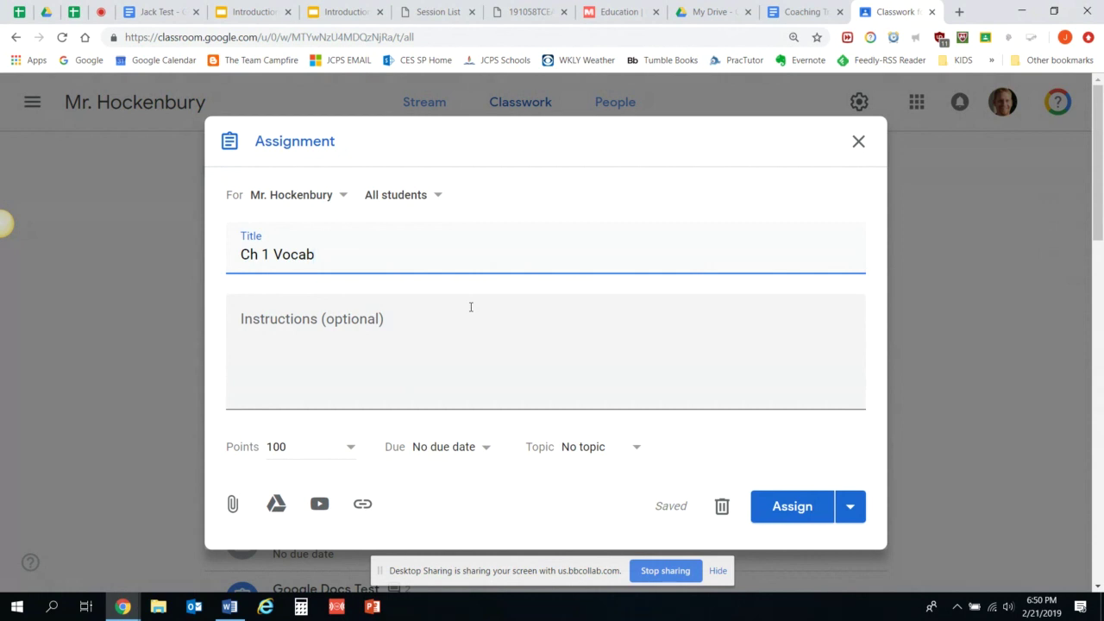
left_click(440, 195)
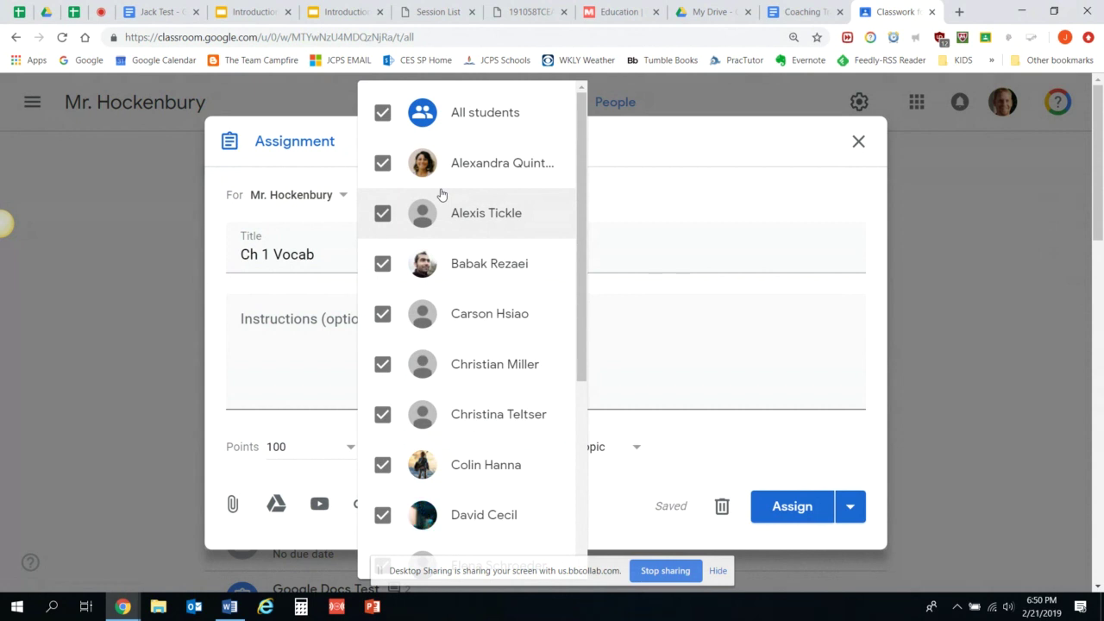
left_click(685, 156)
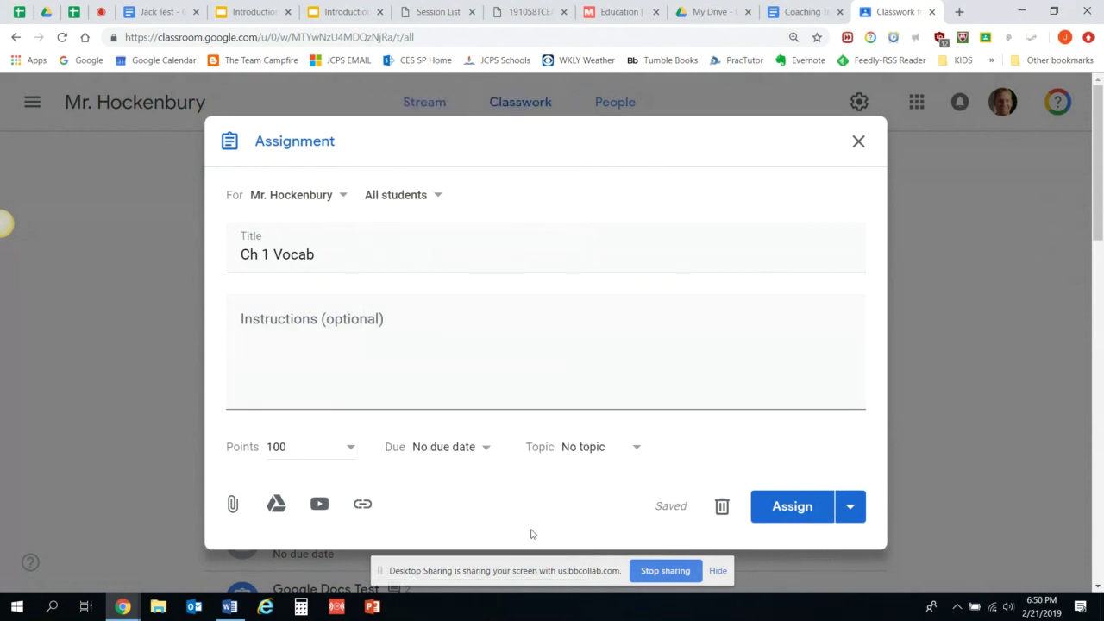
Search Drive for 'vocab' and attach '[Template] [Template] US History Vocabulary Master'.
left_click(276, 504)
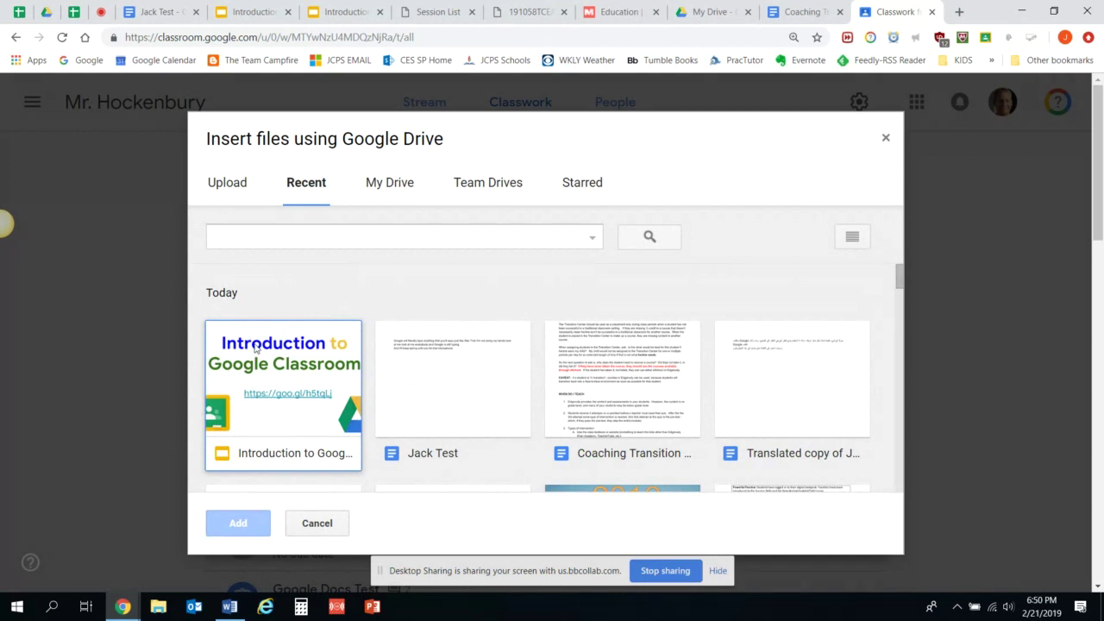
left_click(277, 234)
type("u,s")
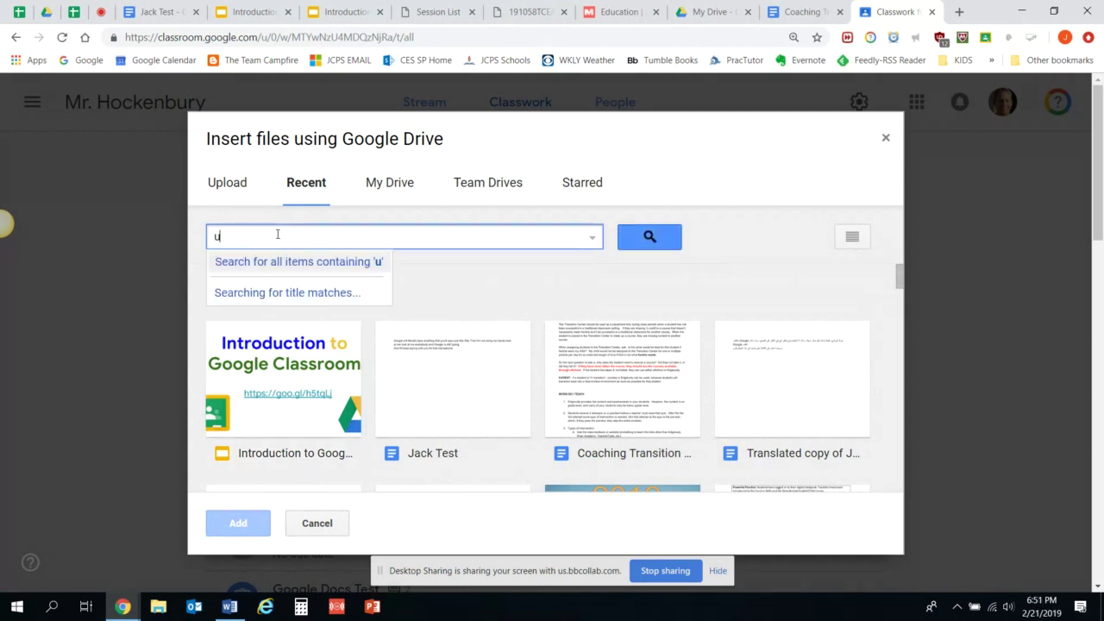
key("BackSpace")
key("BackSpace")
key("BackSpace")
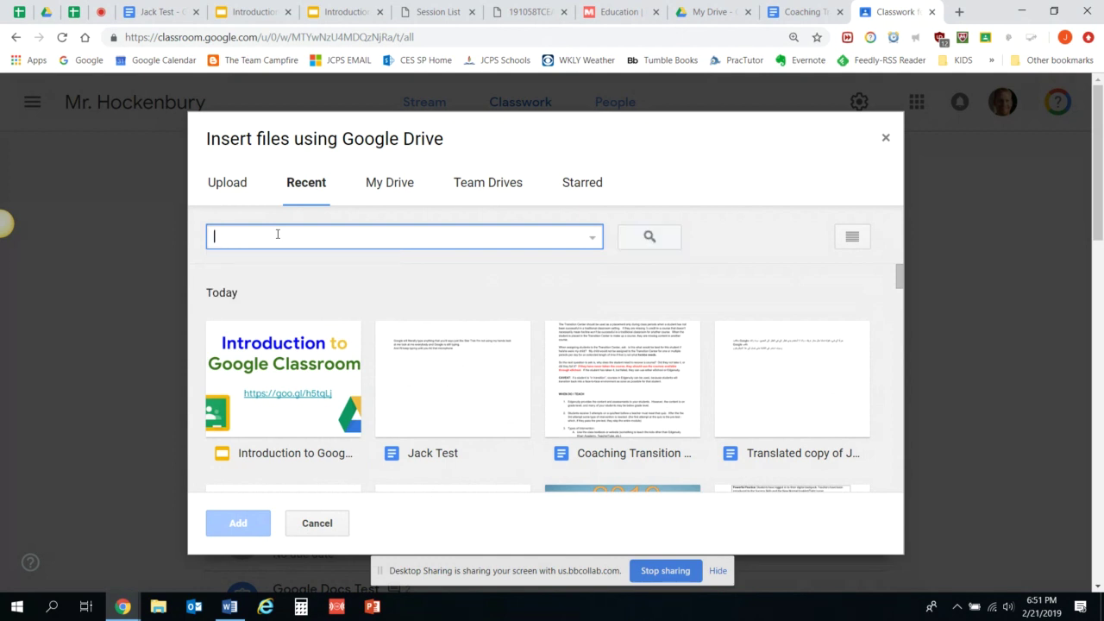
type("vocab")
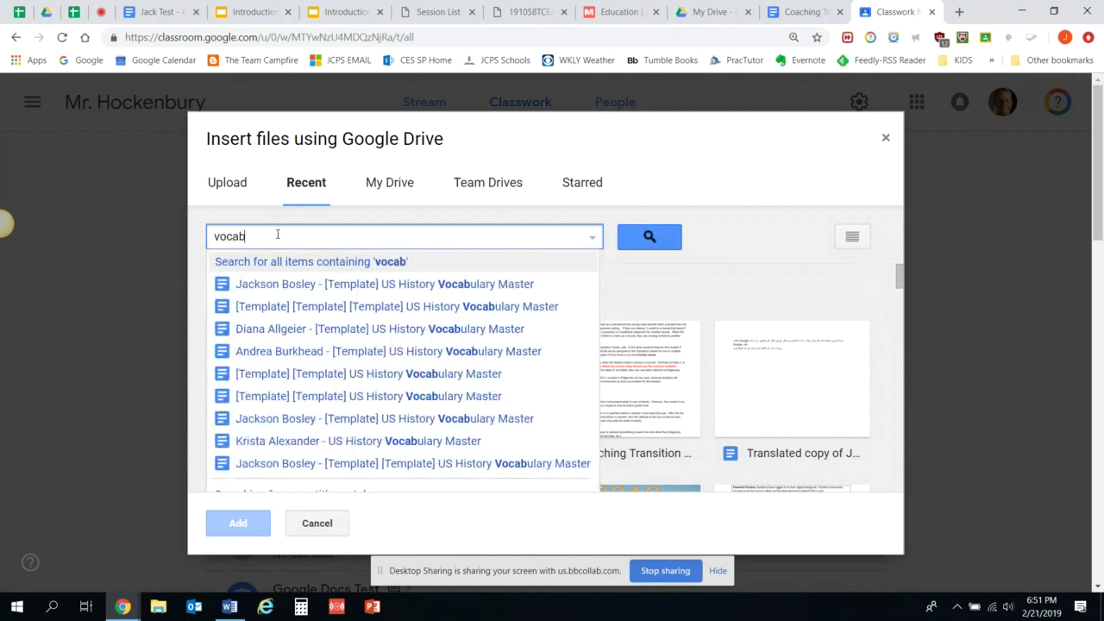
left_click(403, 397)
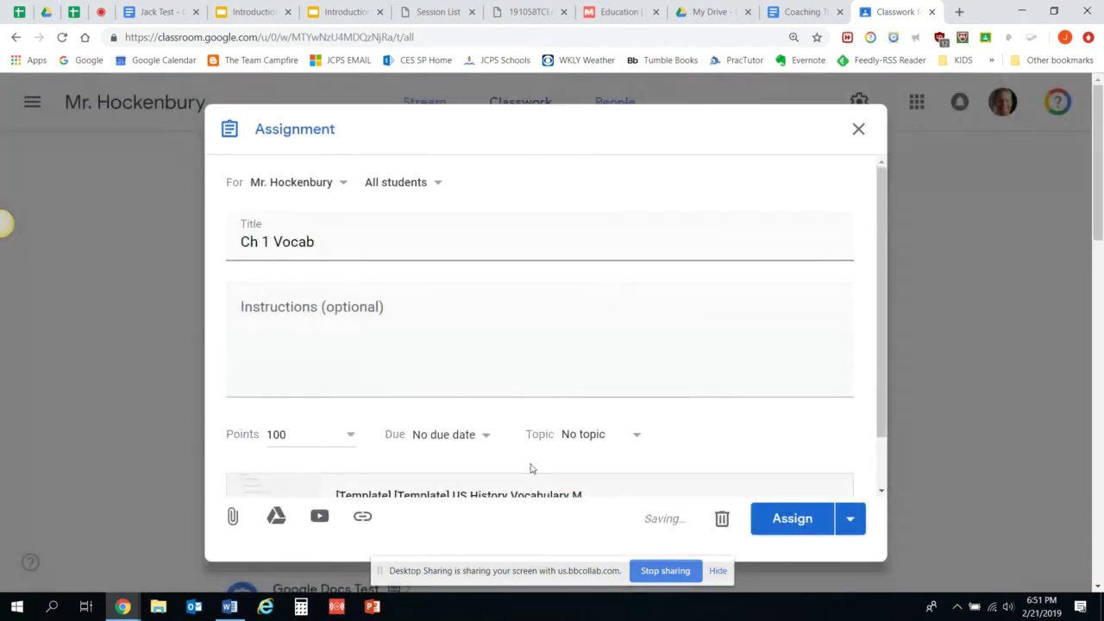
Show the attached template's student access options: view, edit, or a copy for each student.
left_click_drag(887, 374, 889, 452)
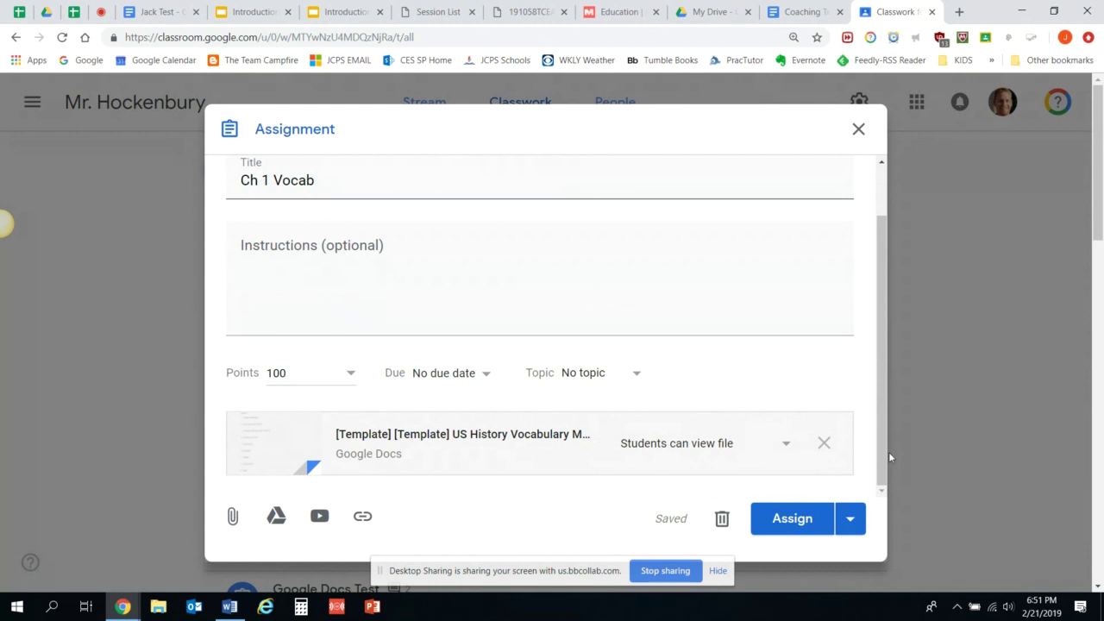
left_click(786, 447)
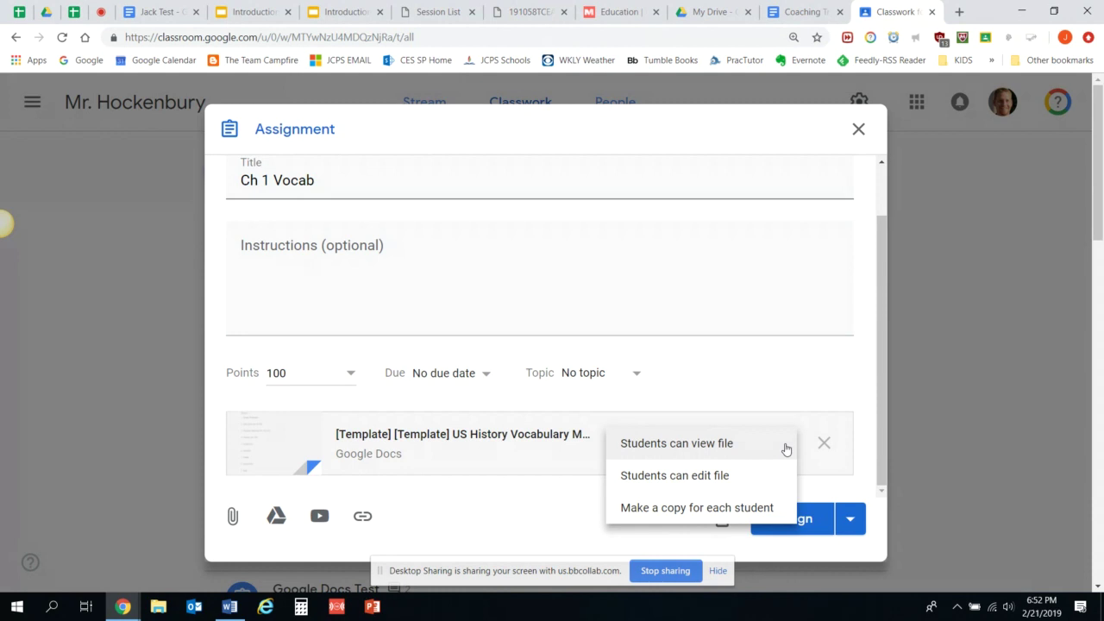
Set the US History Vocabulary template to 'Students can edit file' and post the Ch 1 Vocab assignment.
left_click(723, 482)
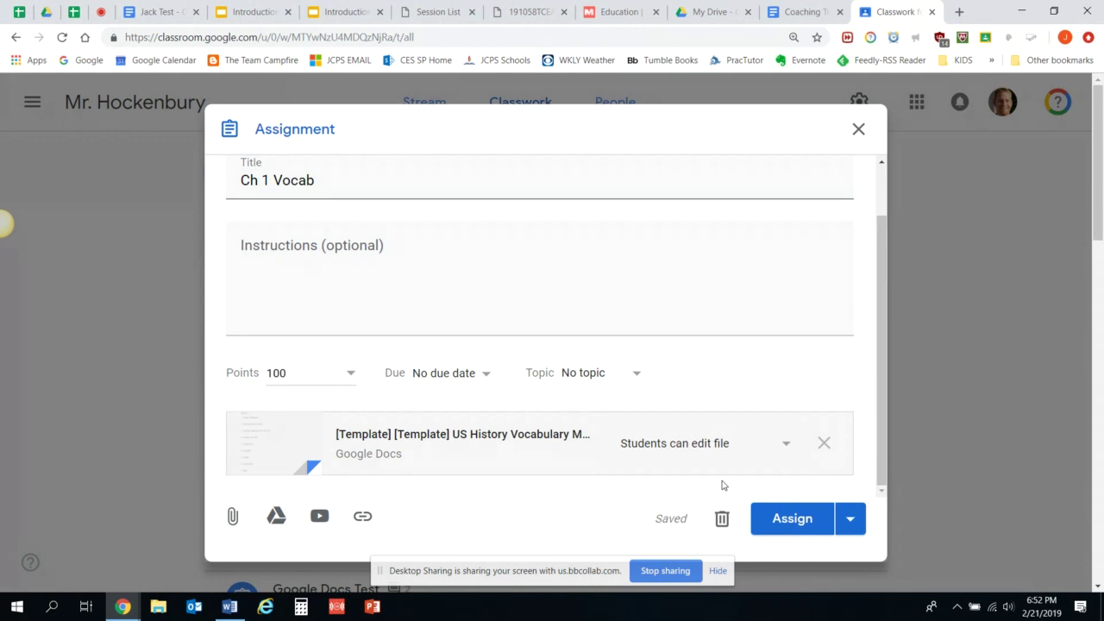
left_click(796, 531)
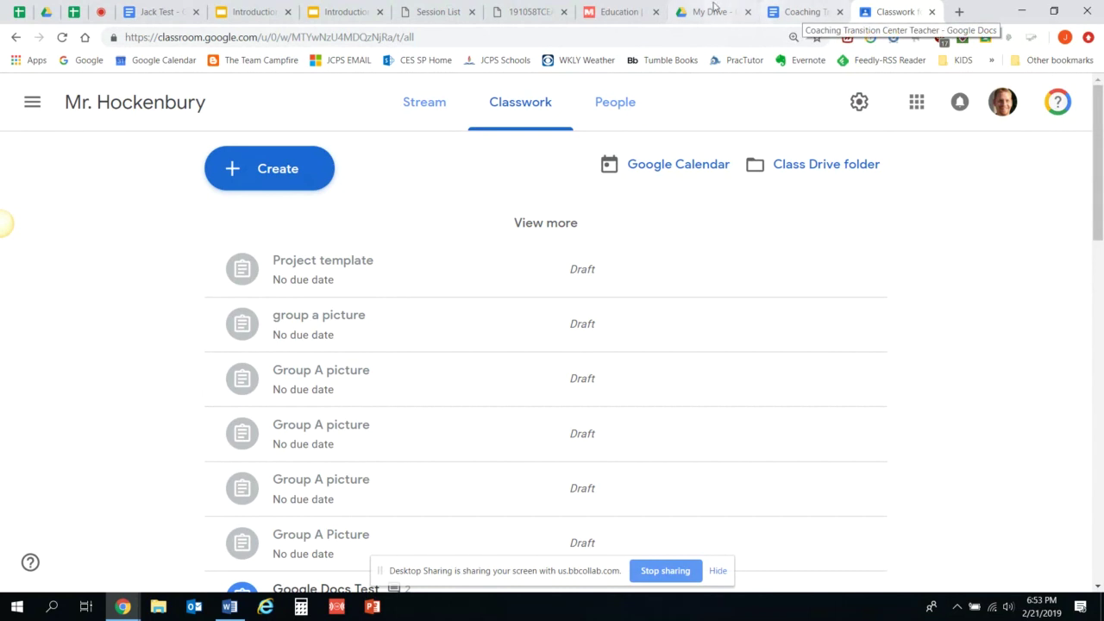
From the class Stream, open the Ch 1 Vocab post to see 0 turned in and 15 assigned.
left_click(426, 121)
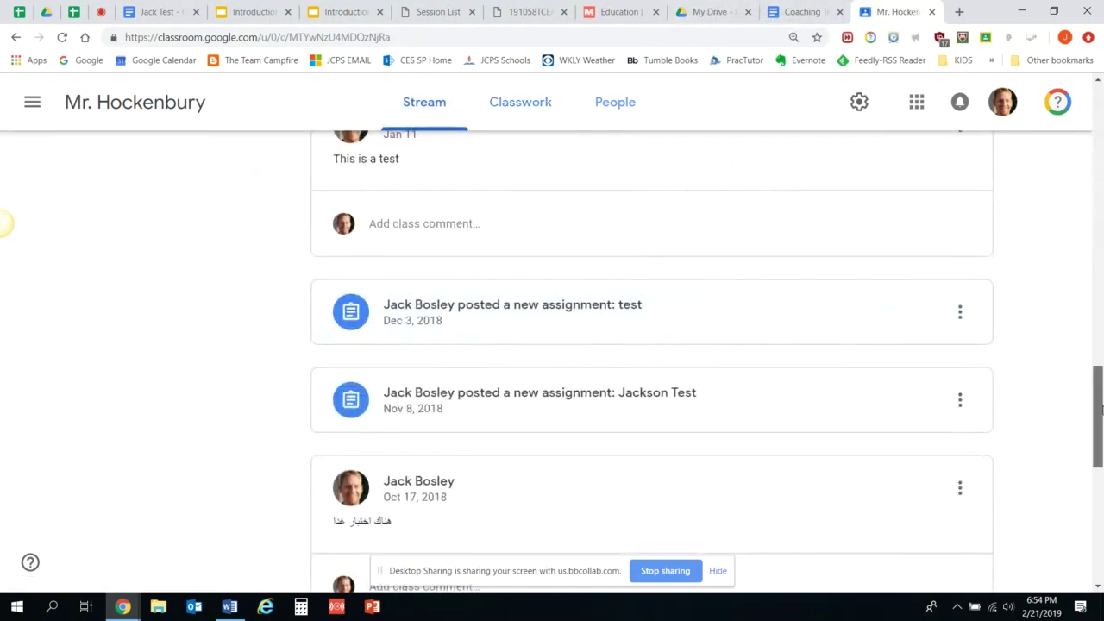
scroll(1100, 410, "up", 15)
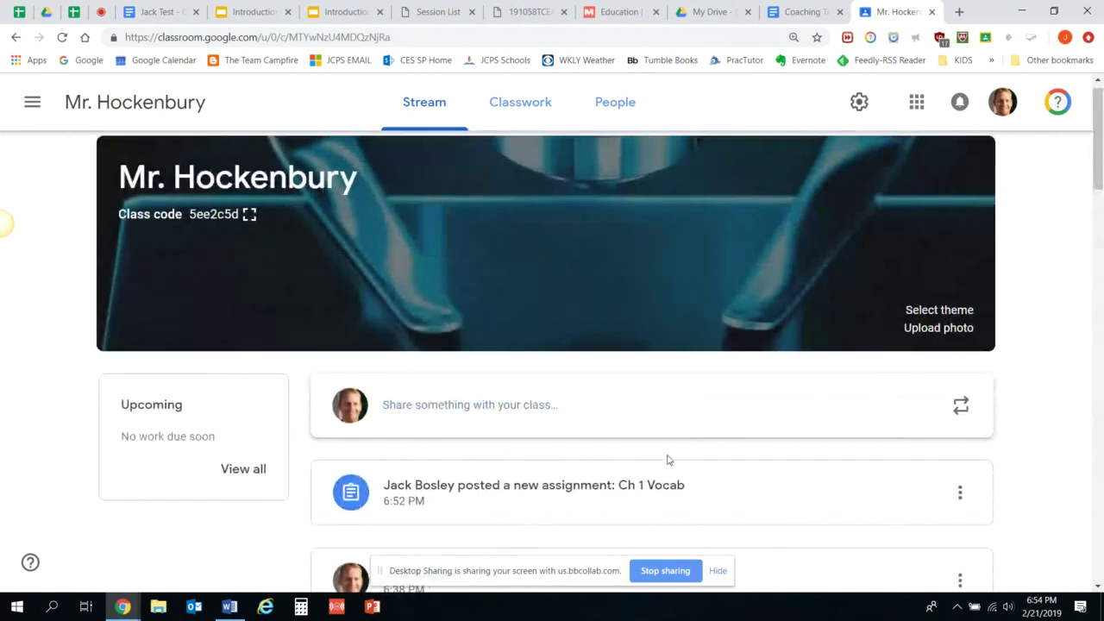
left_click(661, 492)
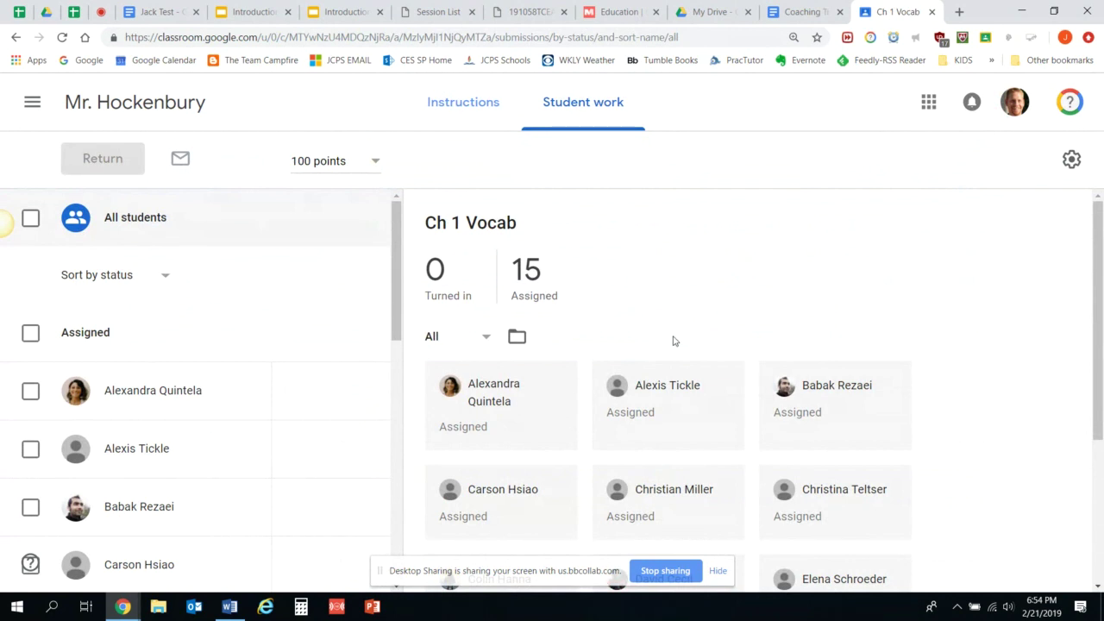
After the Drive folder returns a 404, open the US History Vocabulary Master template from the Instructions view.
left_click(517, 336)
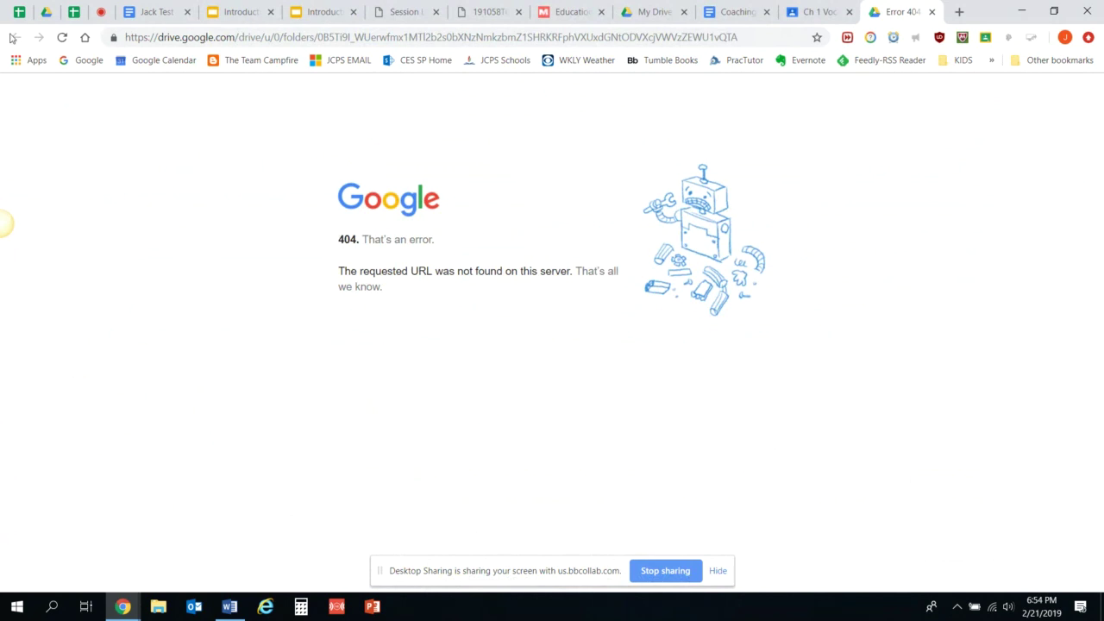
left_click(931, 12)
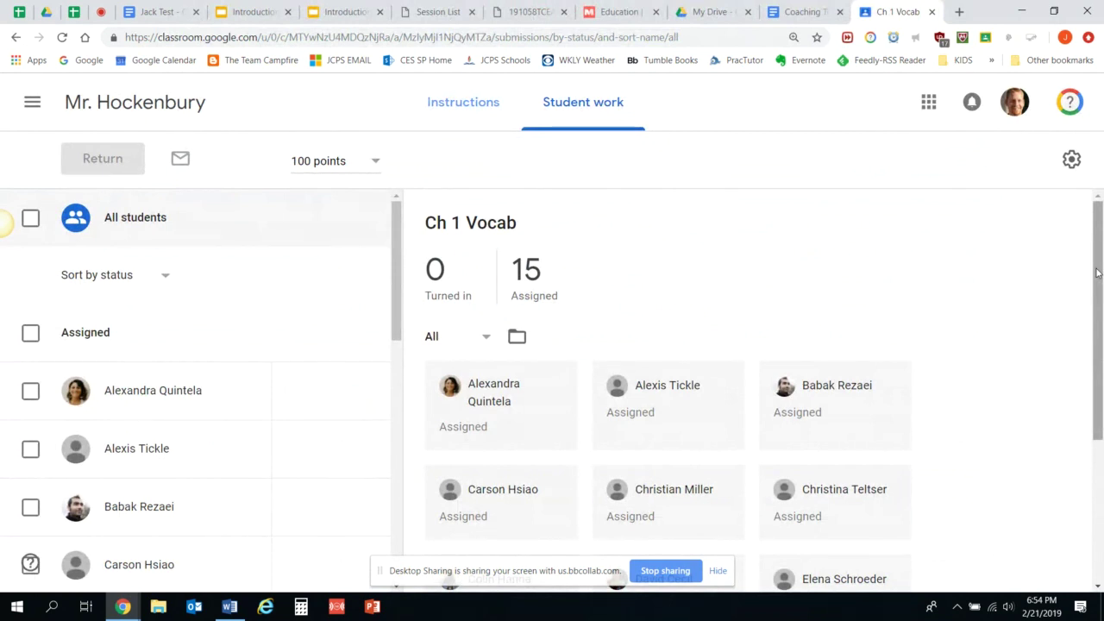
left_click_drag(1102, 280, 1077, 221)
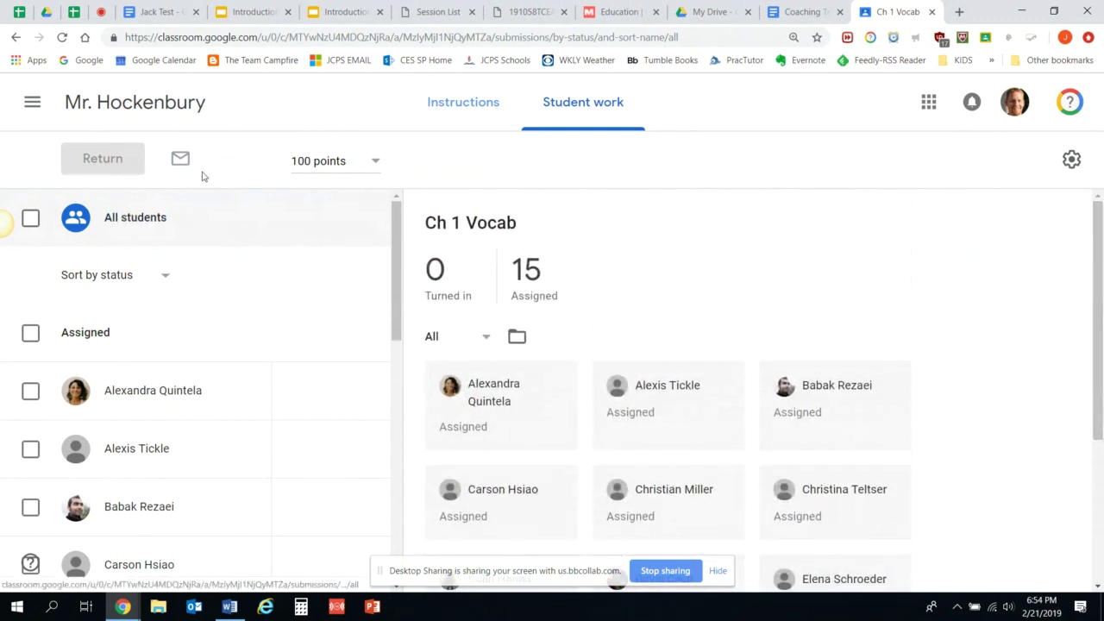
left_click(477, 129)
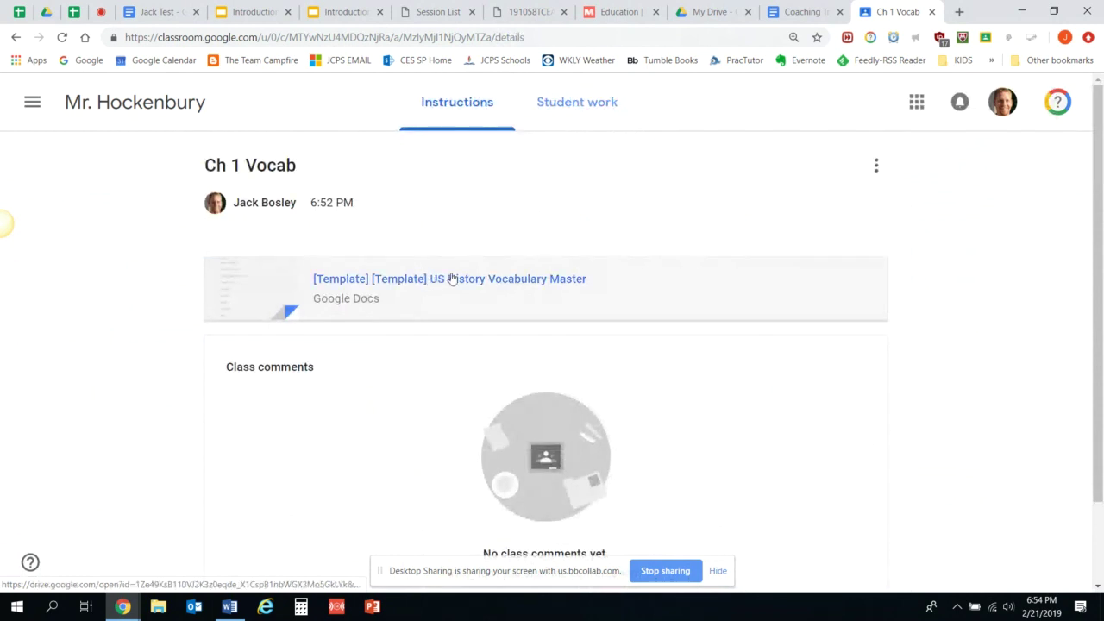
left_click(452, 279)
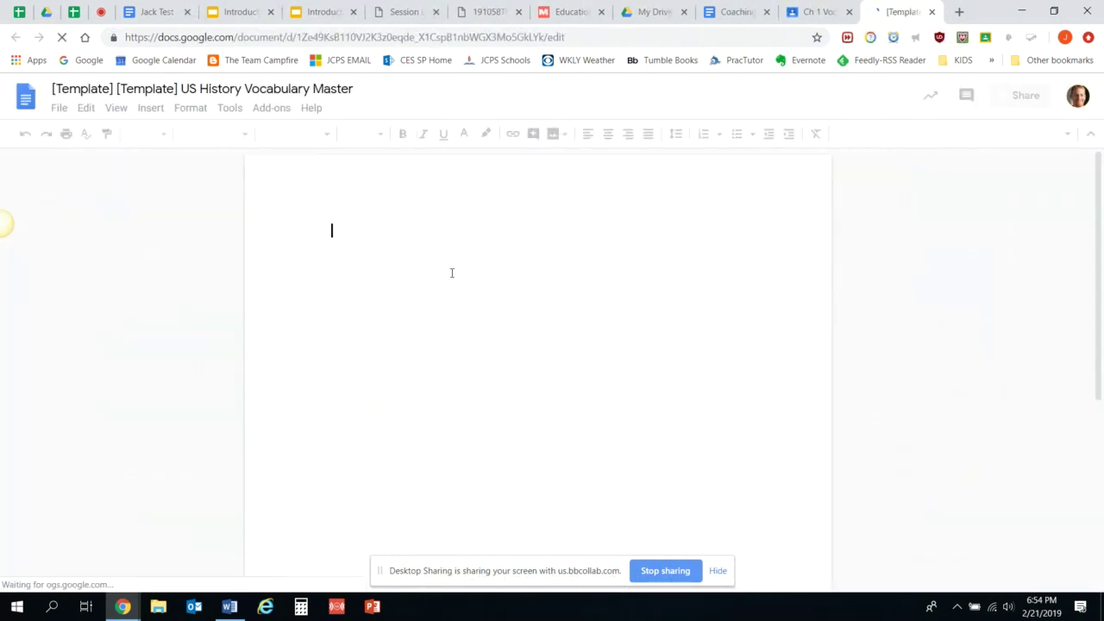